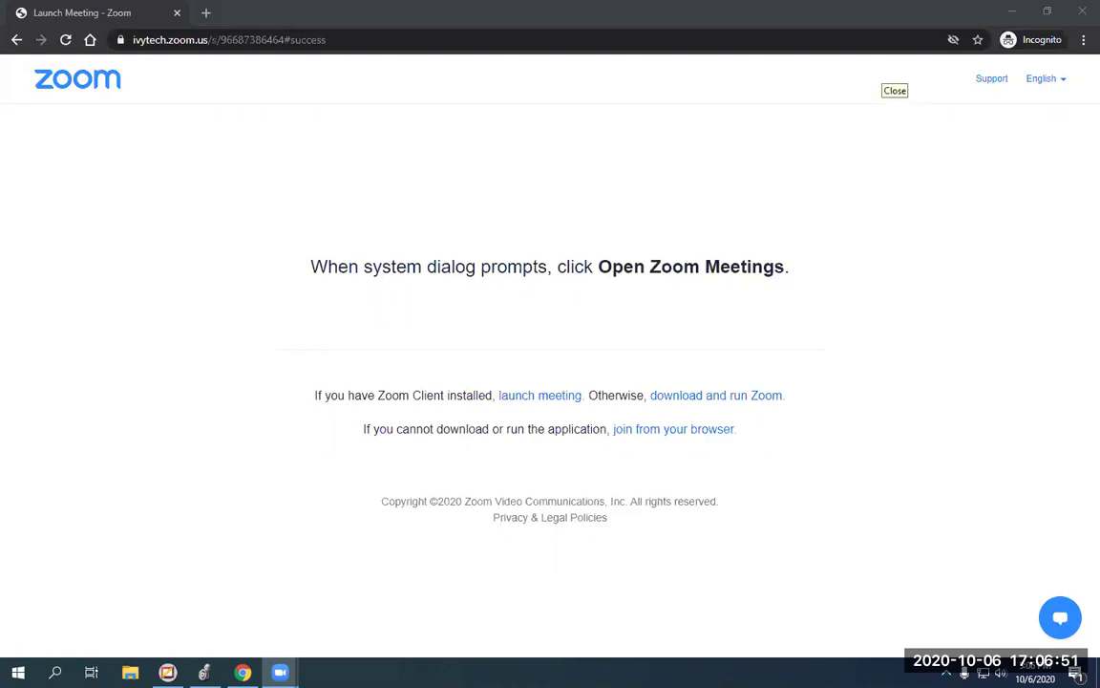
Close the leftover Zoom meeting window and bring the MidtermLabJWright Logix Designer project forward.
click(898, 86)
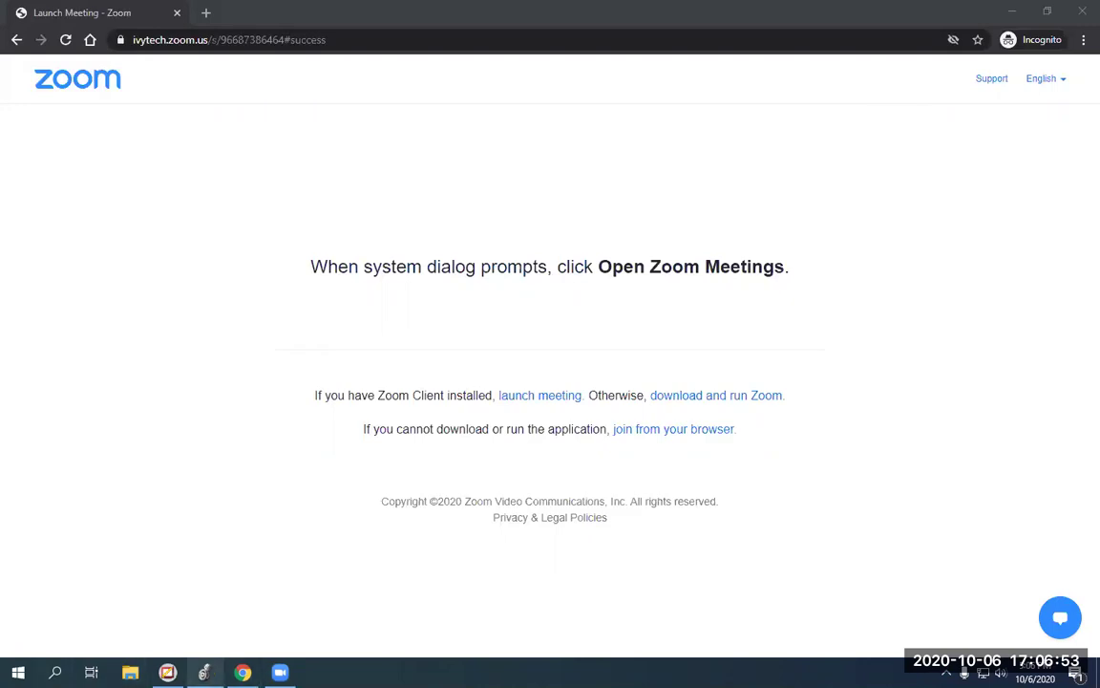
click(204, 672)
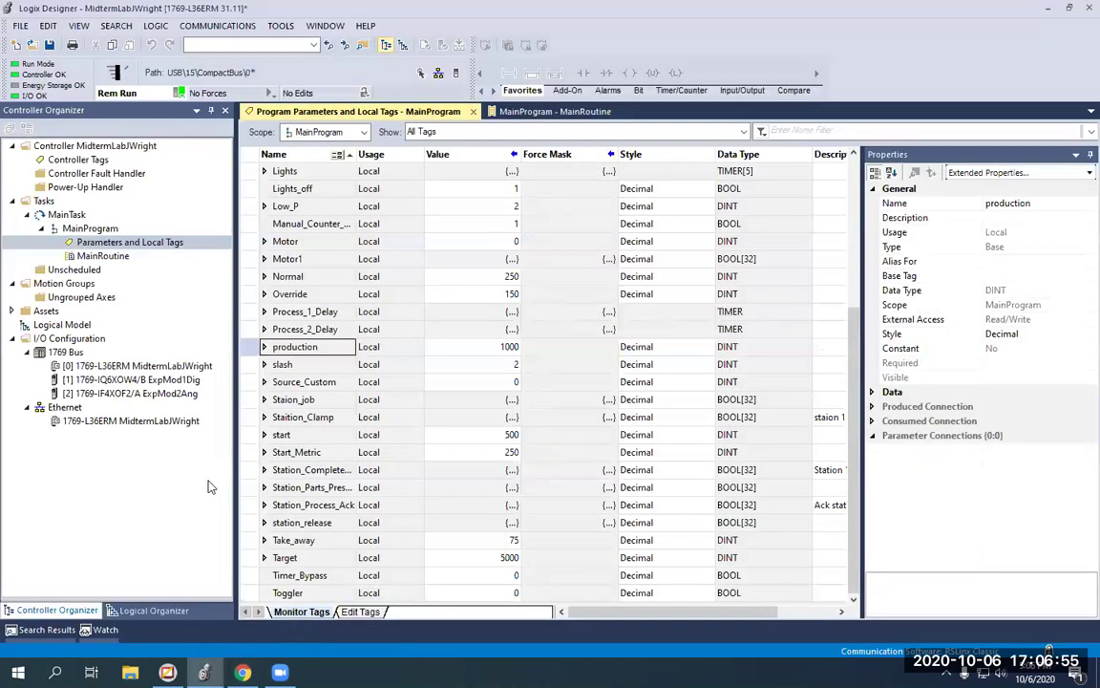
Open MainRoutine and review the rungs moving Production_Light, Production_Heavy or Custom_Production into Counter[0].PRE.
double_click(98, 258)
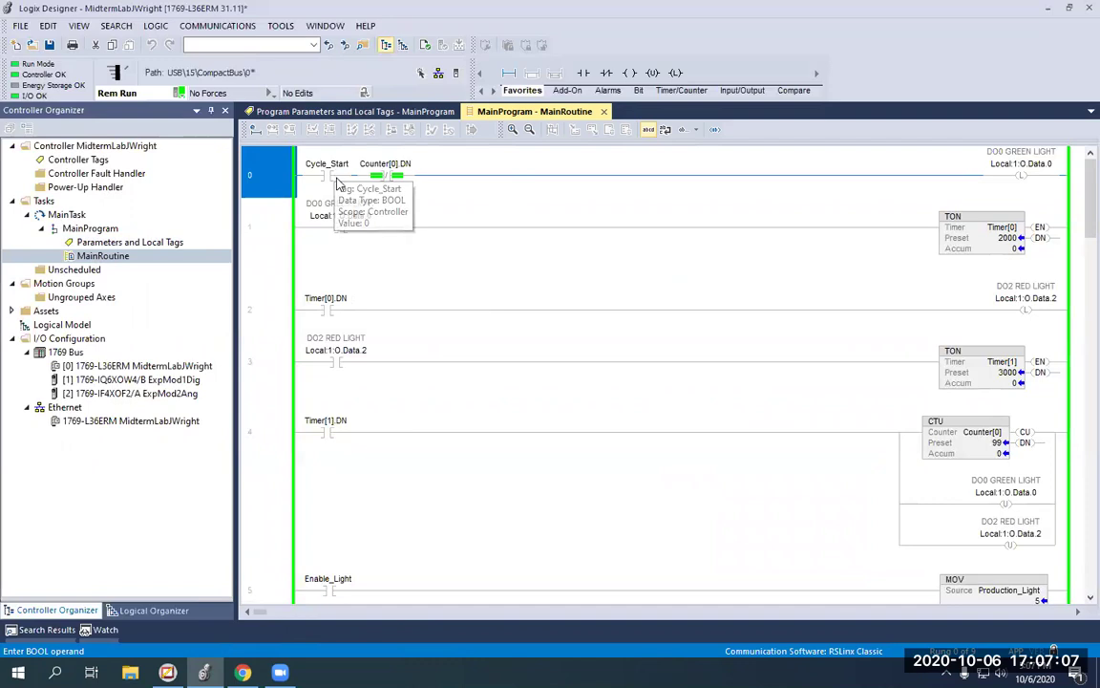
scroll(401, 287, down, 5)
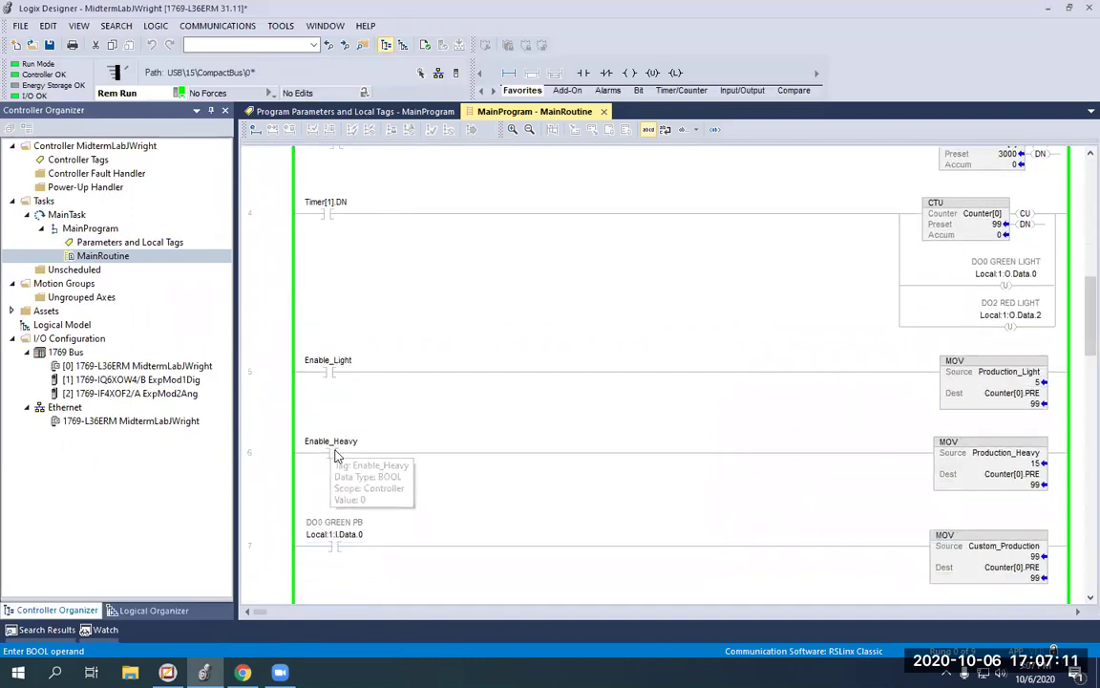
scroll(342, 463, down, 1)
scroll(342, 468, down, 1)
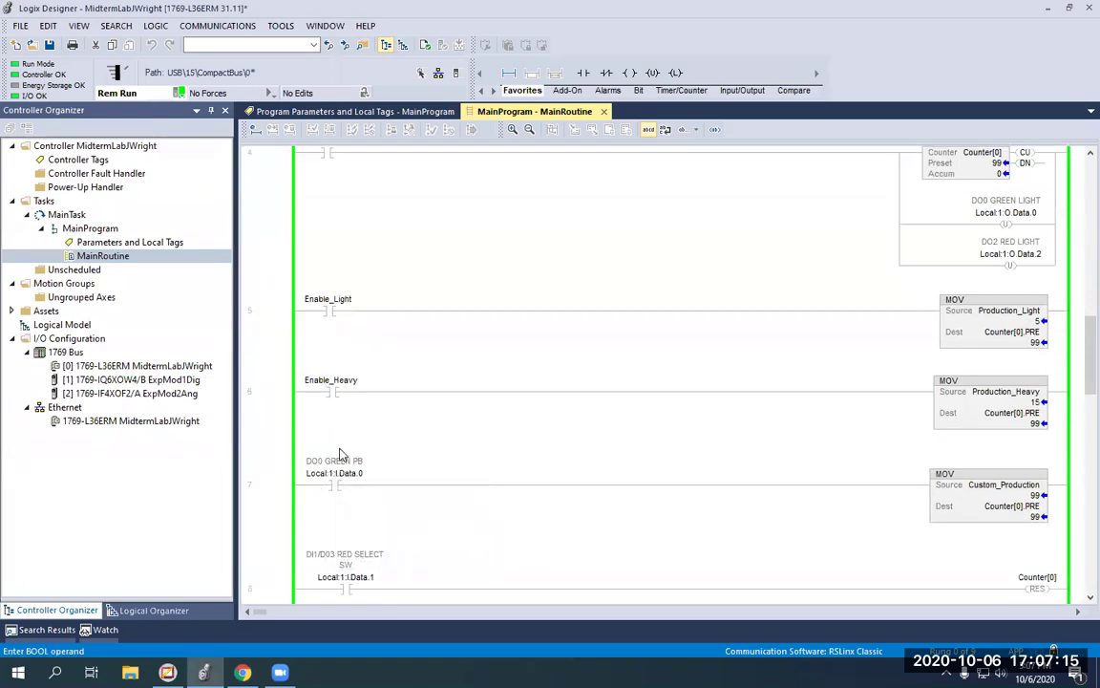
scroll(389, 485, down, 2)
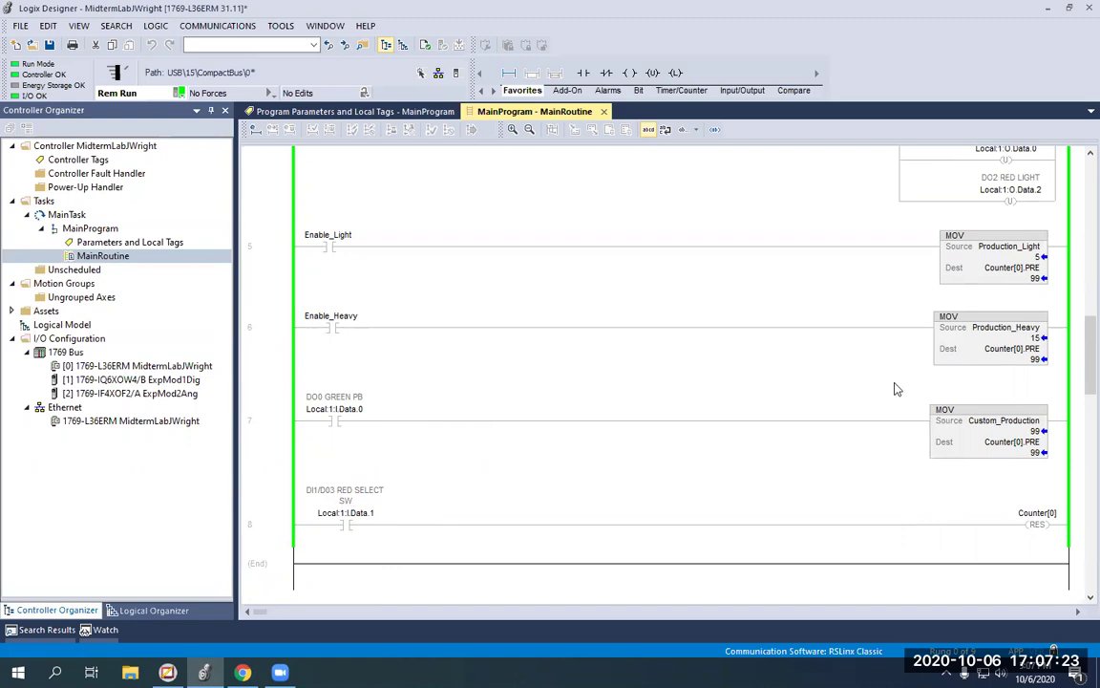
scroll(830, 361, up, 3)
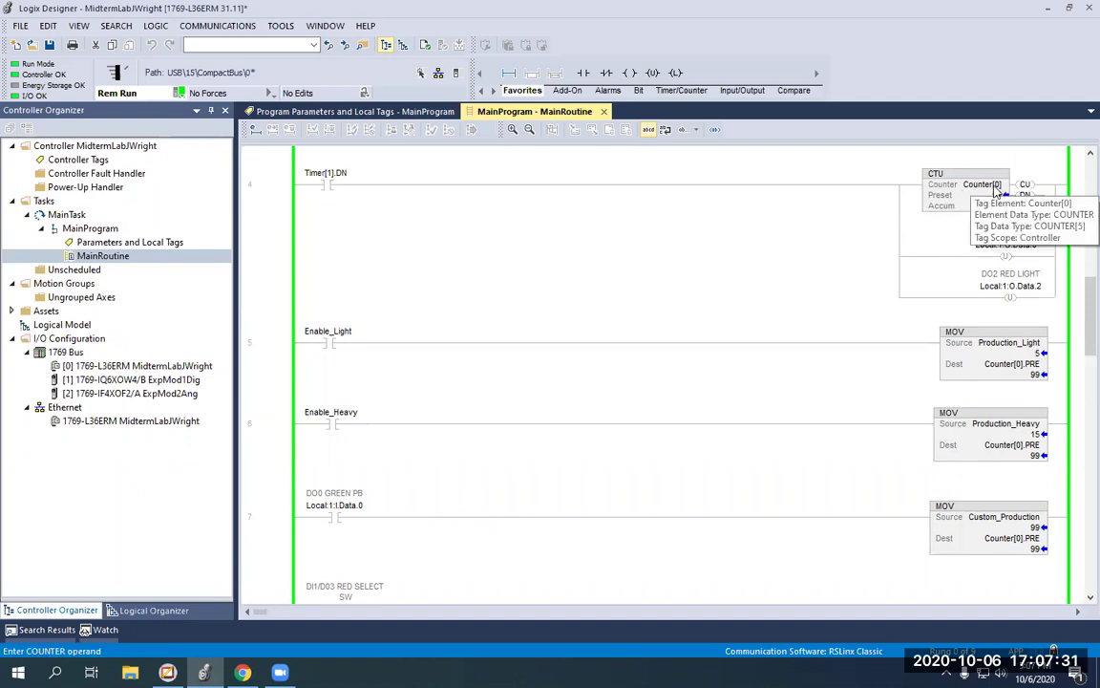
mouse_move(999, 203)
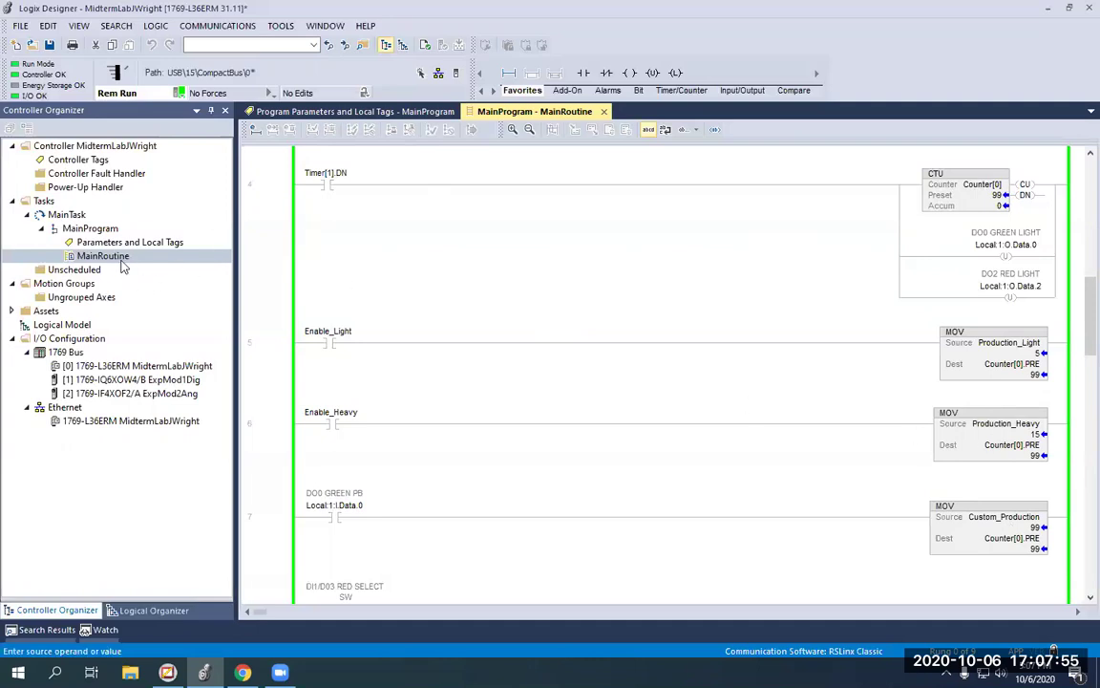
Open Controller Tags showing Production_Light 5, Production_Heavy 15 and Custom_Production 99.
double_click(107, 161)
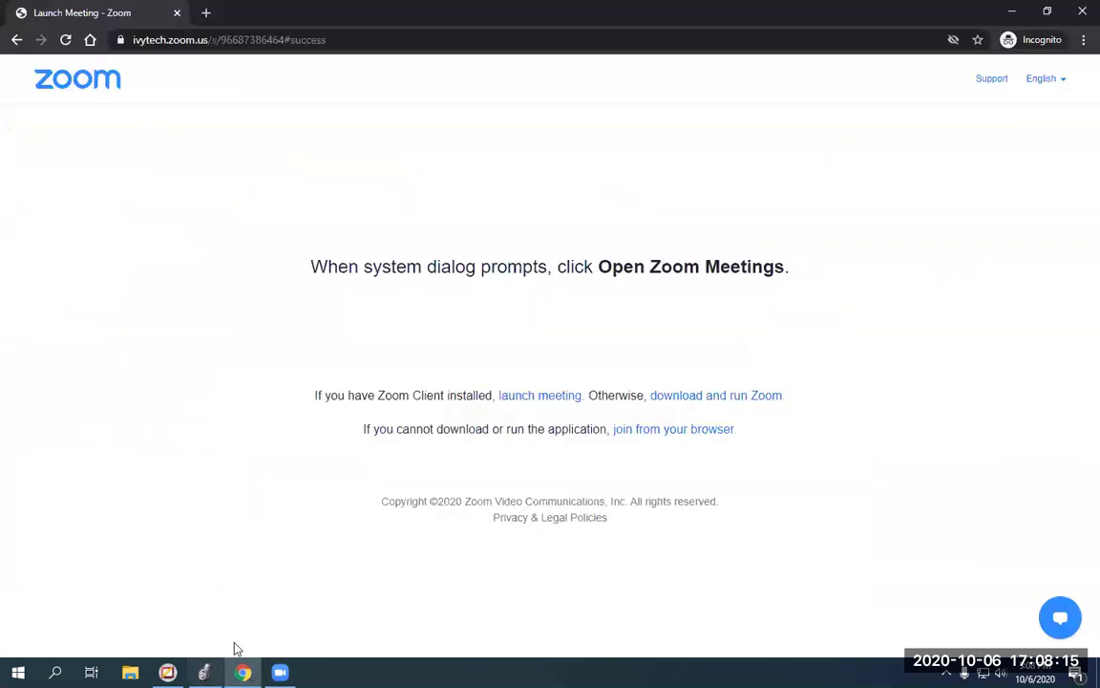
Hide the browser and Zoom launch page and return to Logix Designer.
click(243, 673)
click(1011, 11)
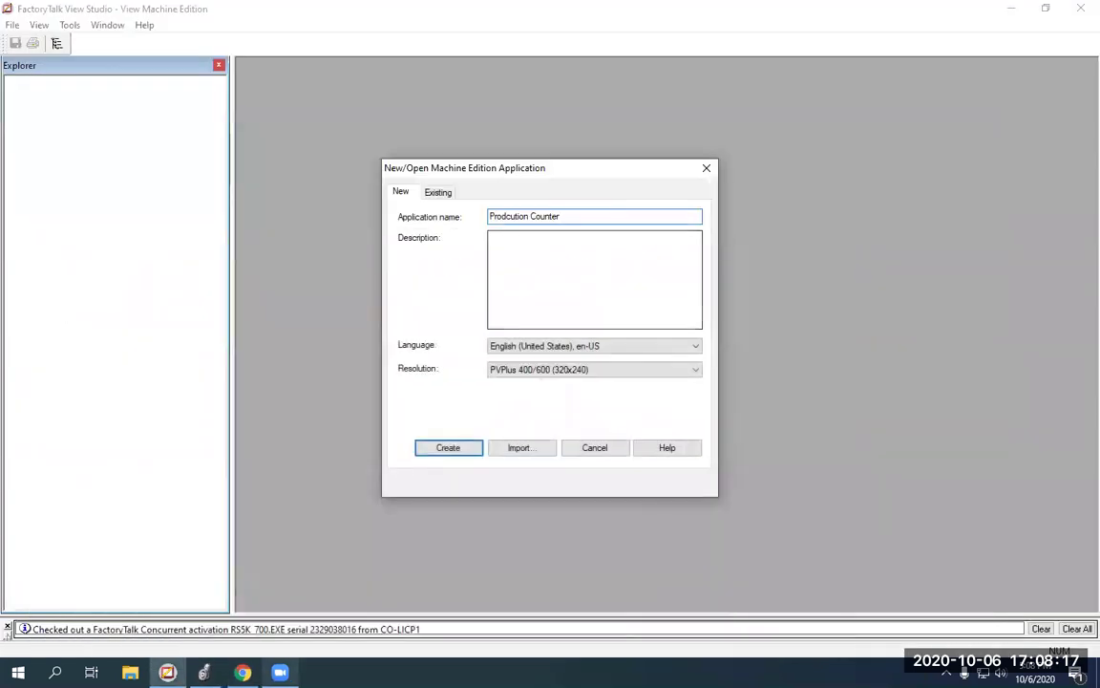
click(203, 673)
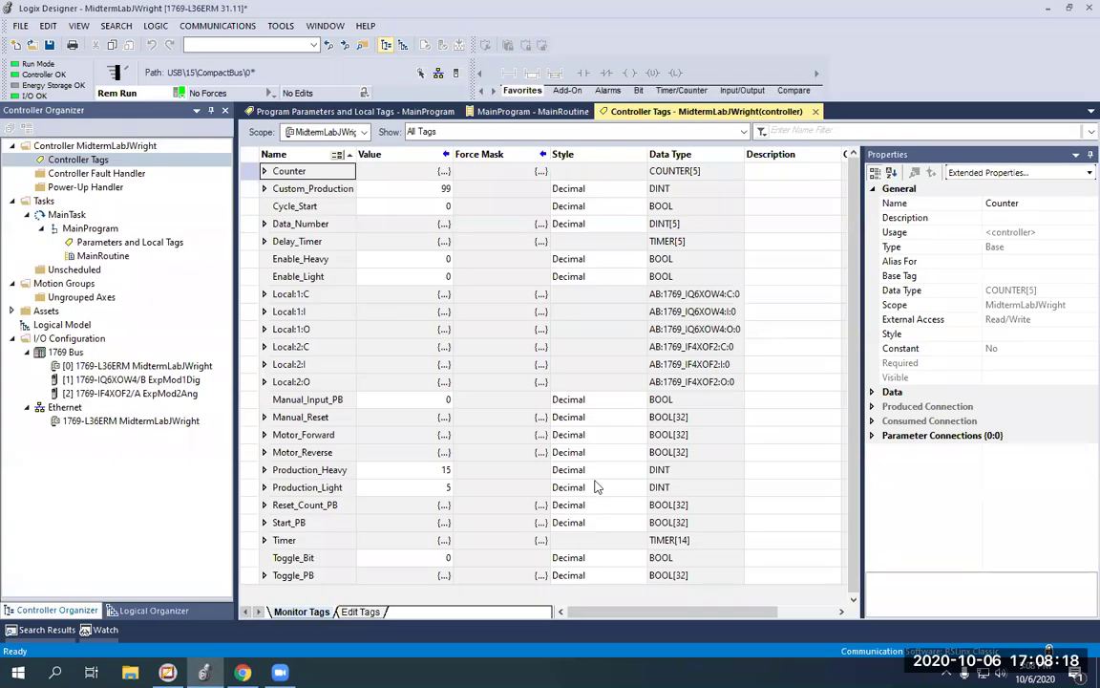
Reopen MainRoutine, scroll up to rung 0 and select the Timer[0].DN contact on rung 2.
double_click(86, 258)
scroll(358, 315, down, 3)
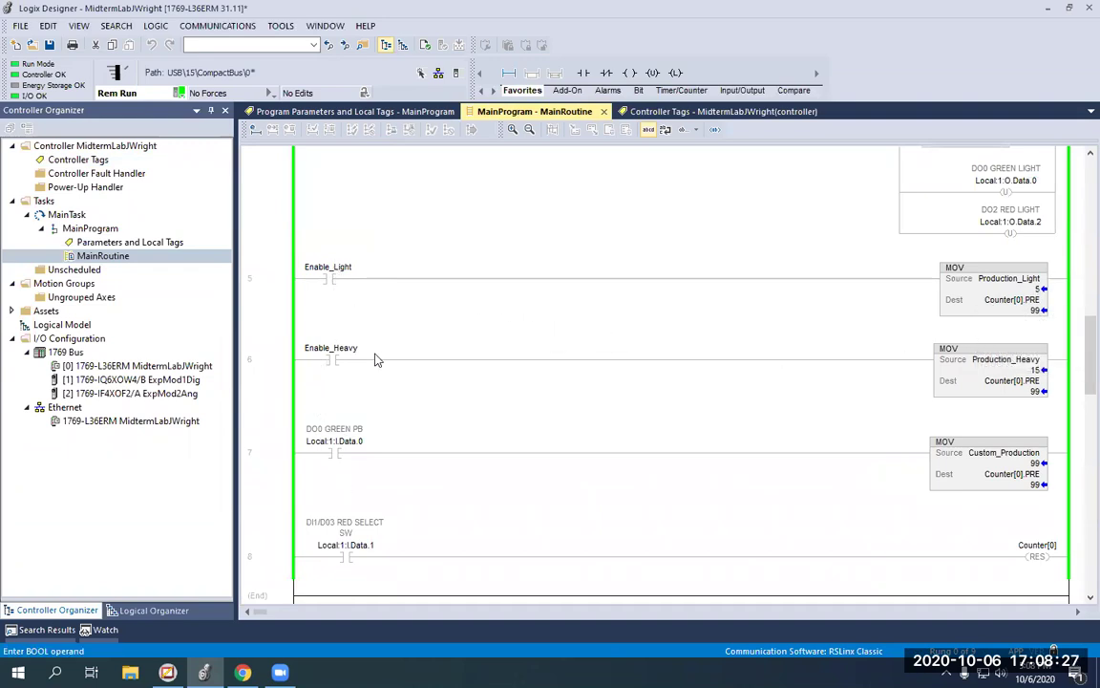
scroll(1006, 291, up, 2)
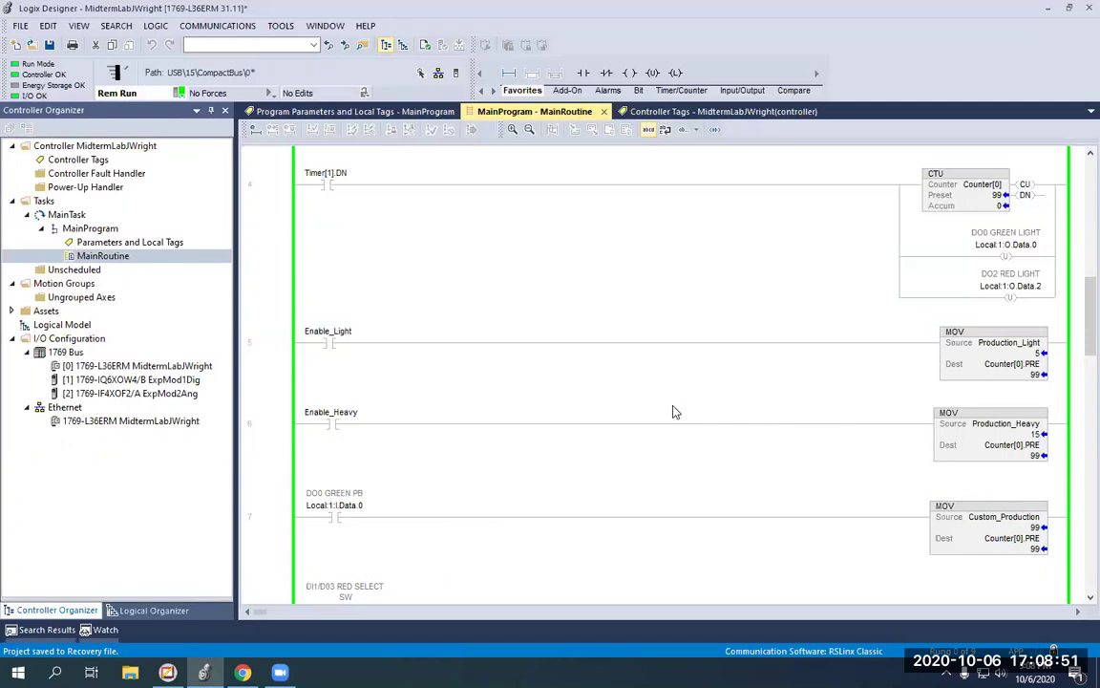
scroll(636, 326, up, 4)
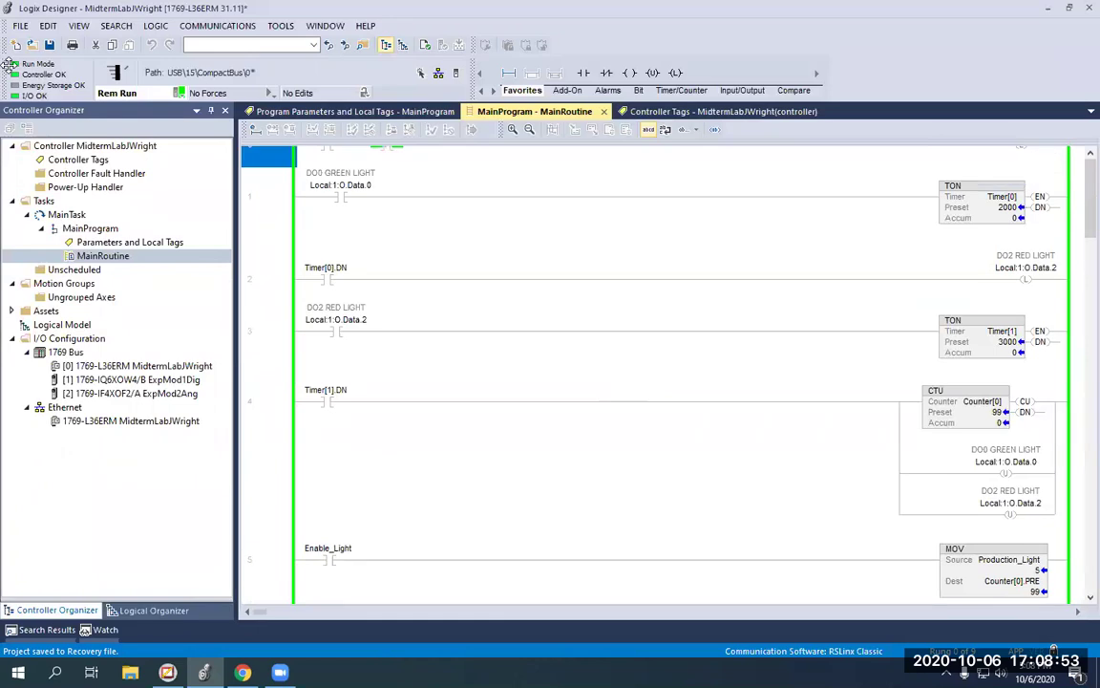
scroll(348, 306, up, 1)
click(346, 301)
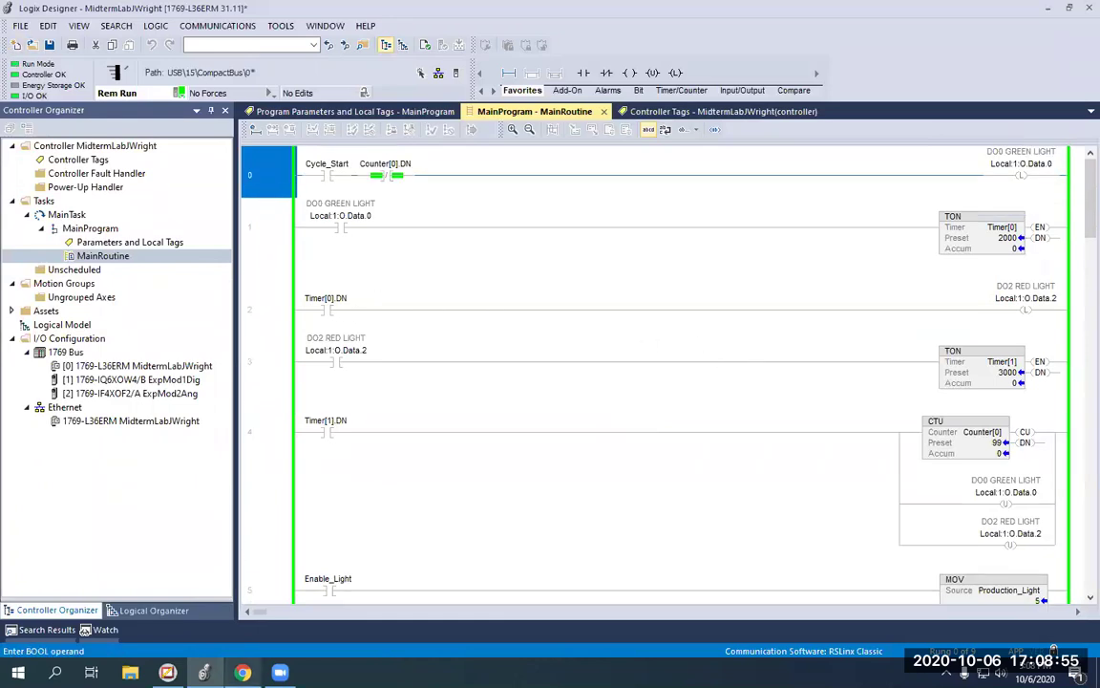
Create the 'Prodcution Counter' Machine Edition application at PVPlus 400/600 (320x240) resolution.
click(167, 673)
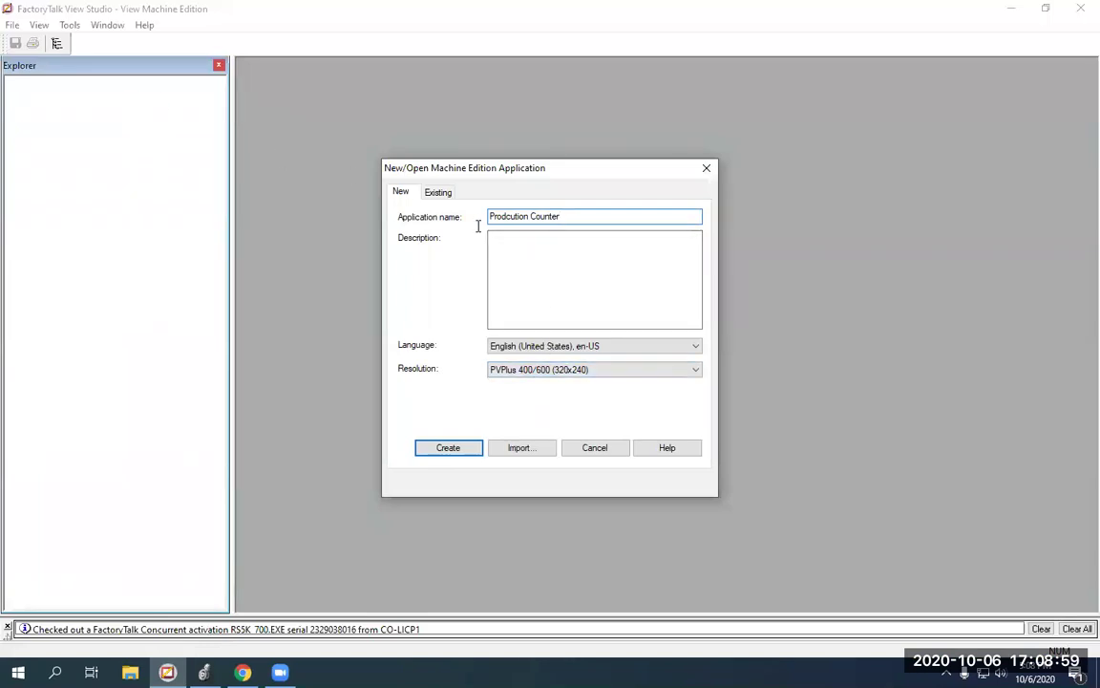
click(450, 195)
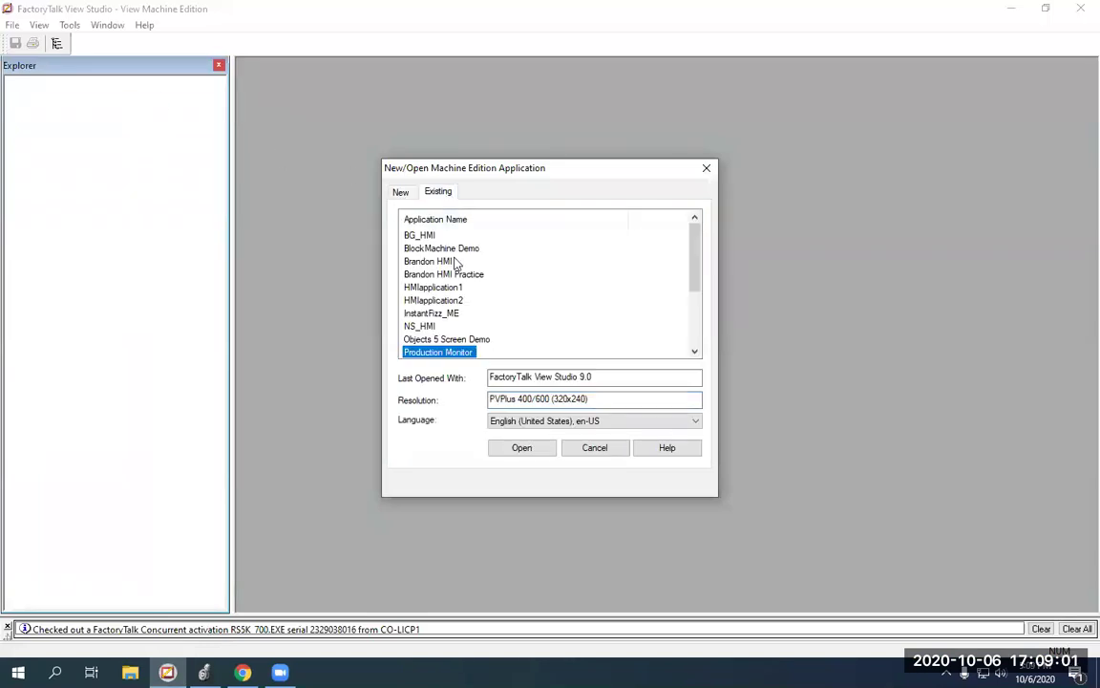
click(401, 192)
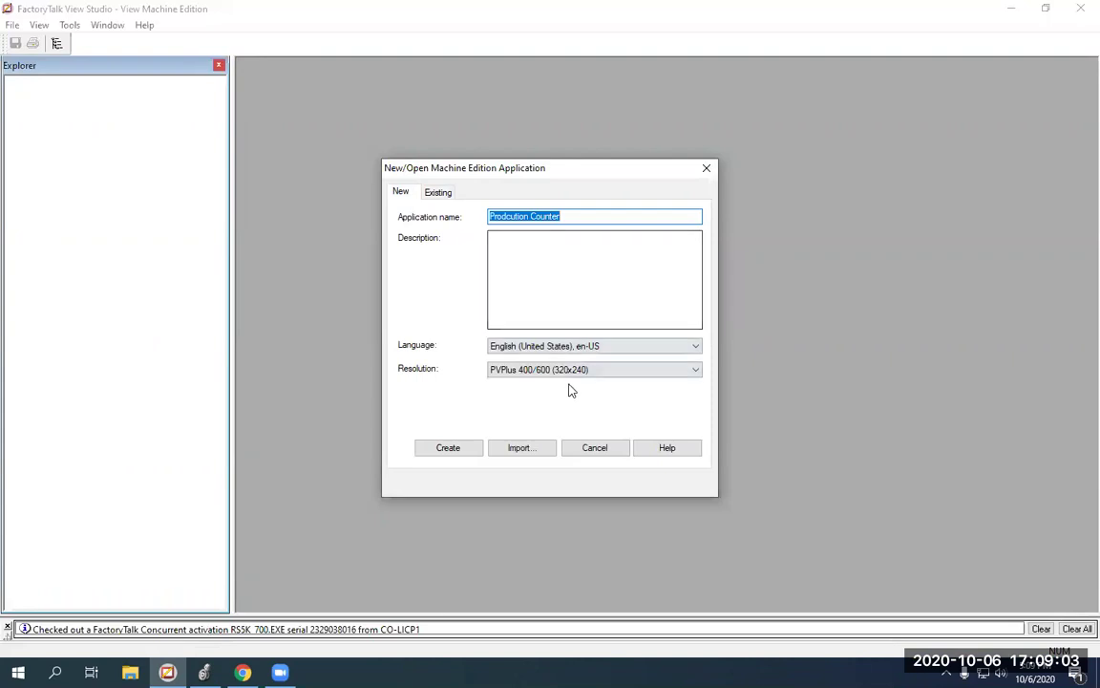
click(532, 370)
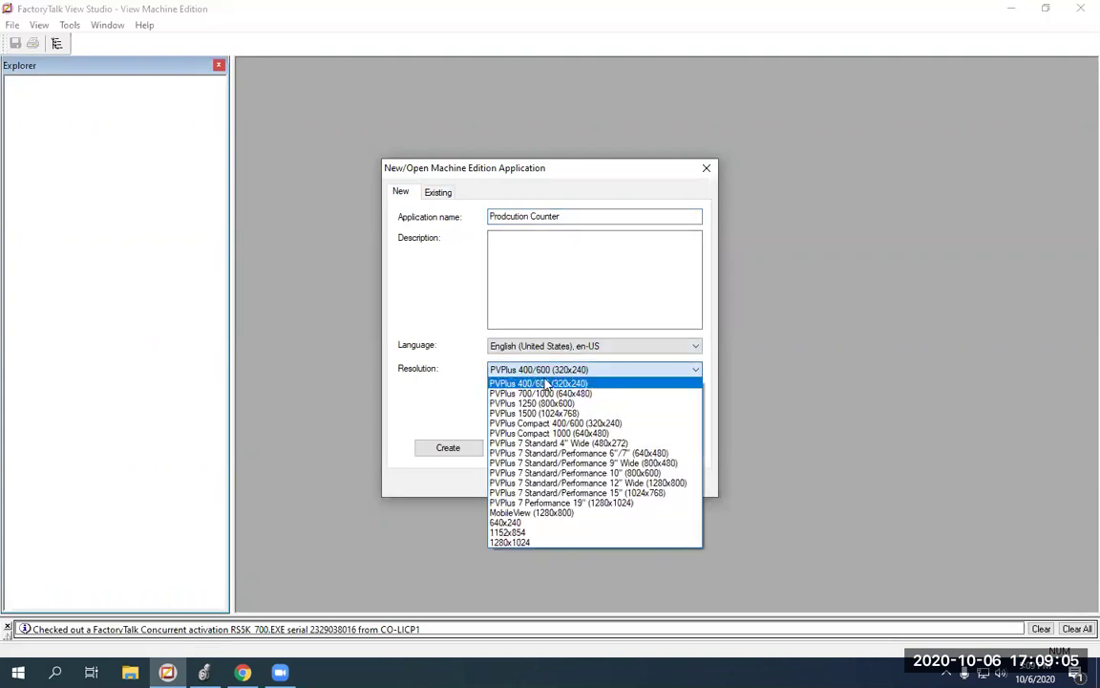
click(545, 384)
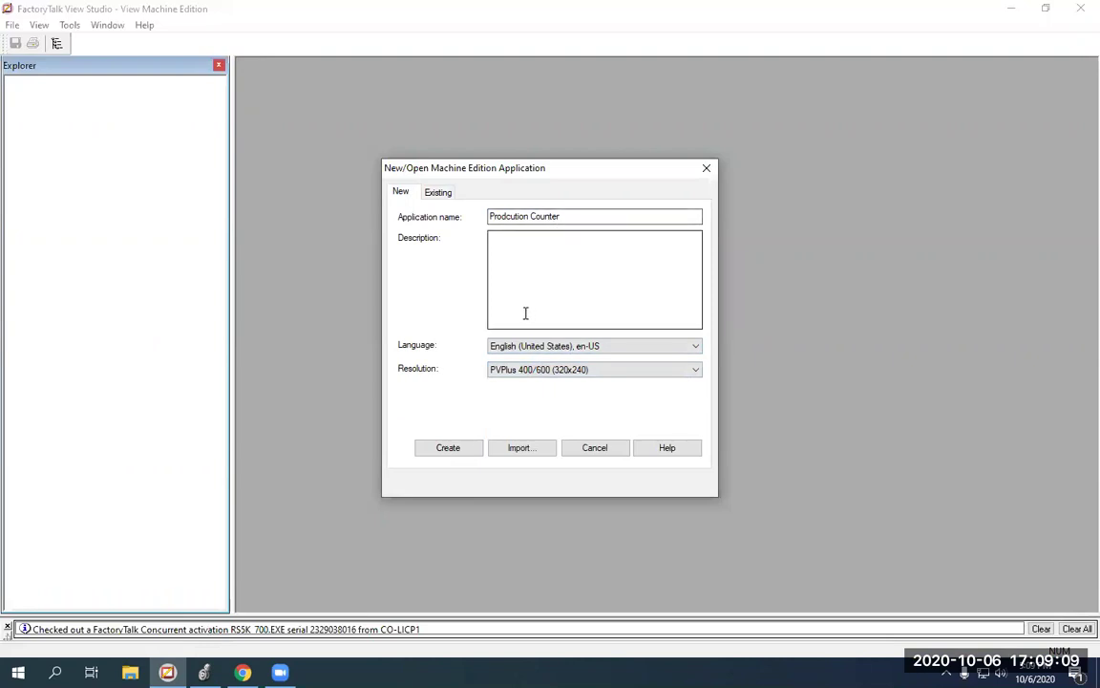
click(439, 446)
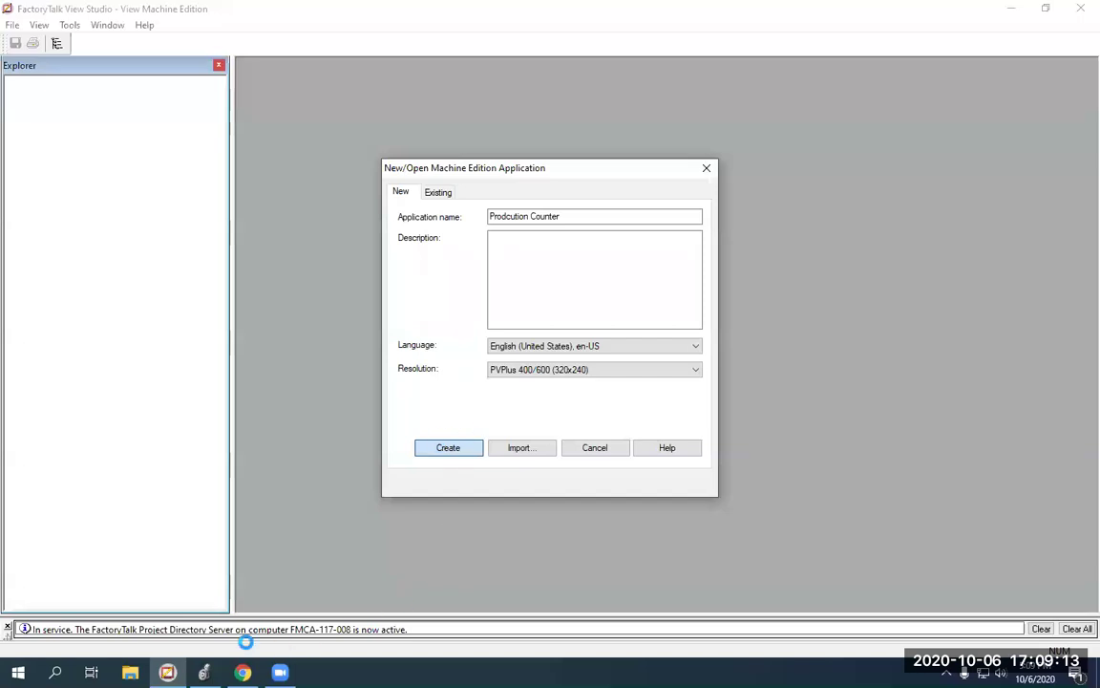
mouse_move(203, 673)
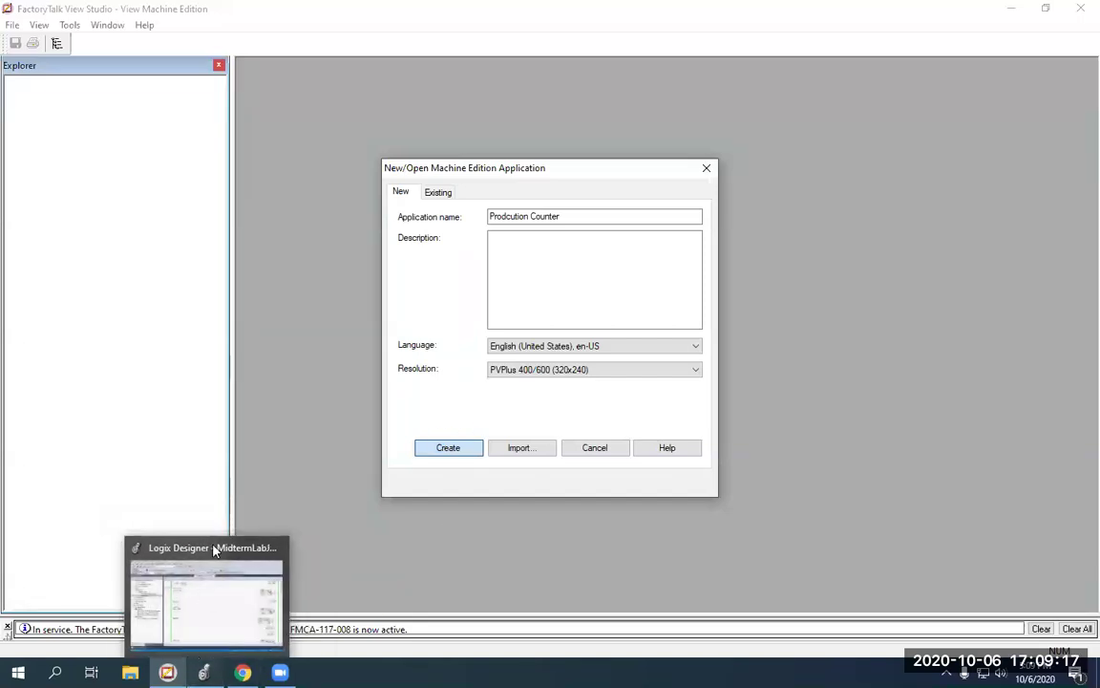
Return to the top of MainRoutine and select the Cycle_Start contact and rung 0.
click(206, 593)
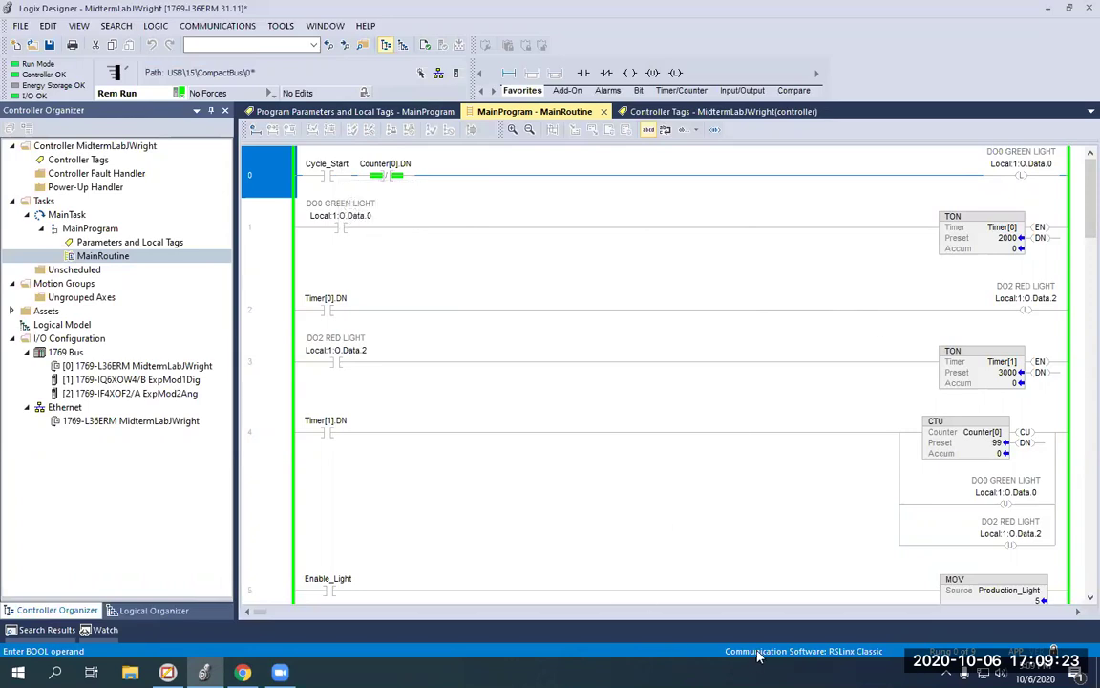
scroll(484, 437, down, 2)
scroll(487, 405, down, 1)
scroll(477, 422, up, 3)
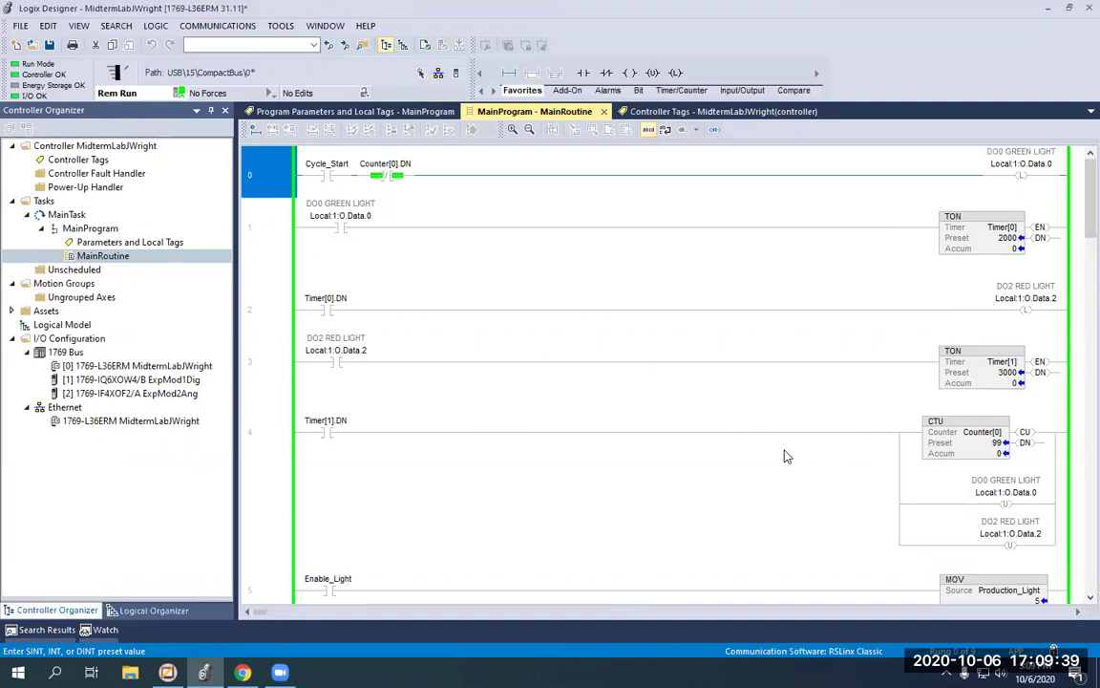
click(331, 172)
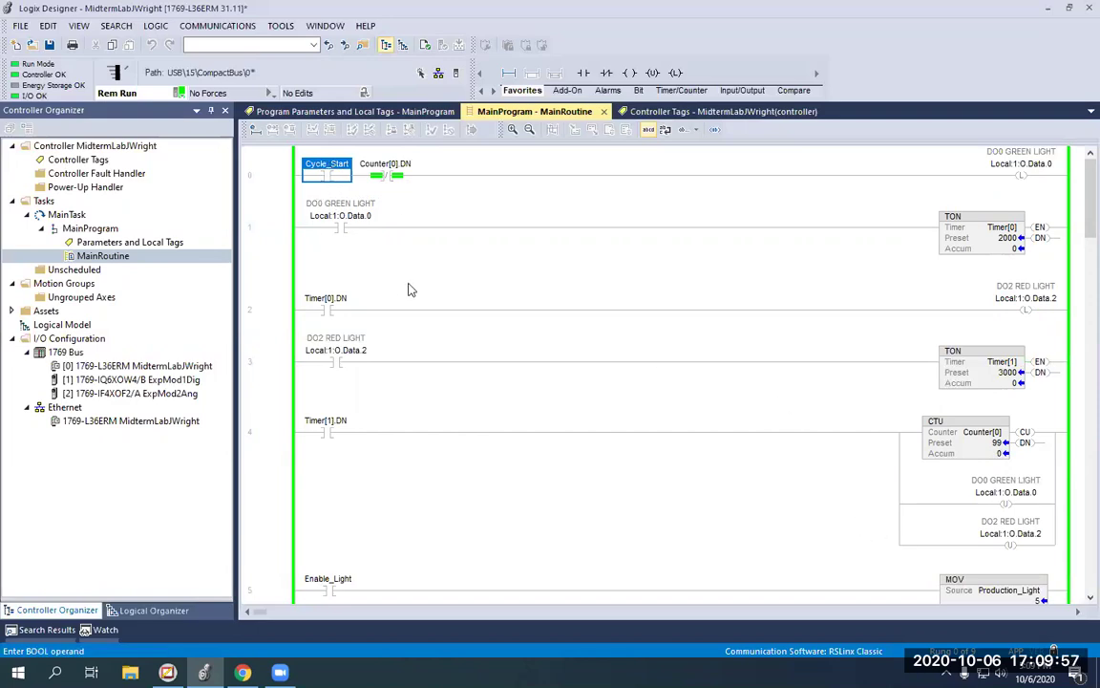
click(258, 158)
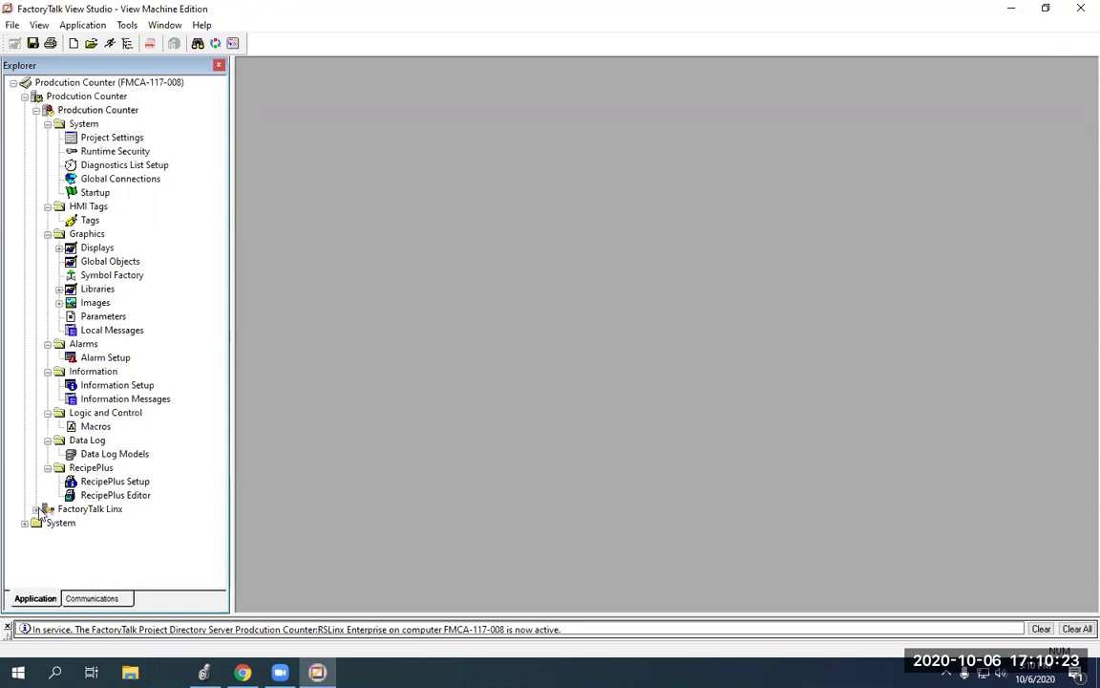
Expand FactoryTalk Linx and launch Communication Setup's Runtime Configuration Wizard.
click(36, 510)
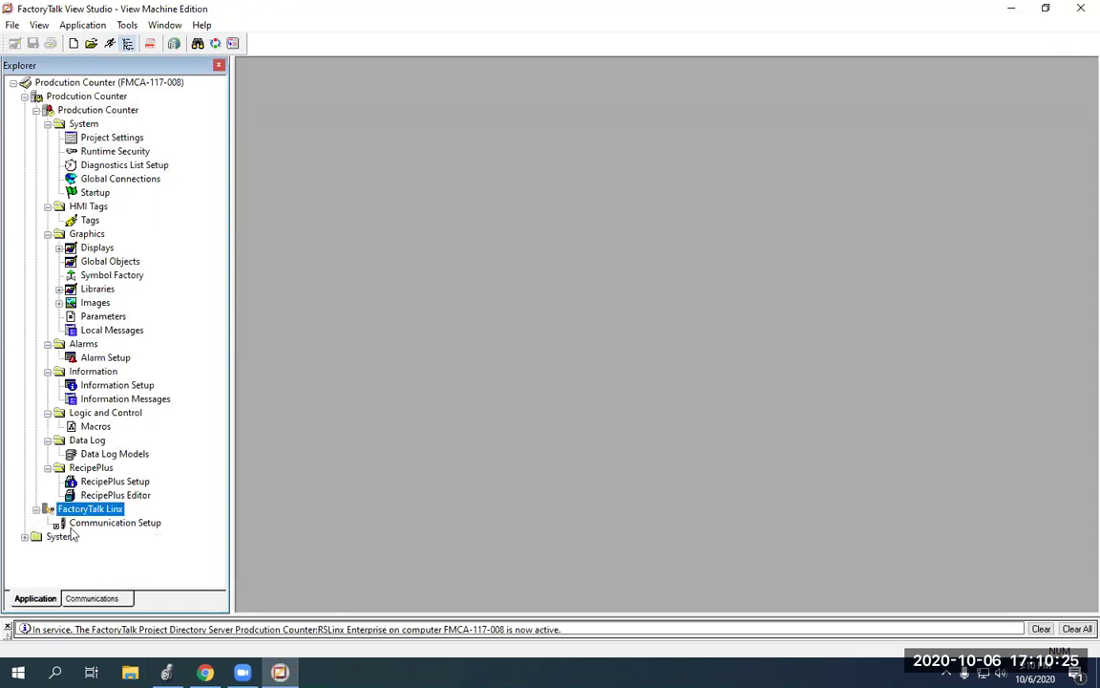
double_click(80, 522)
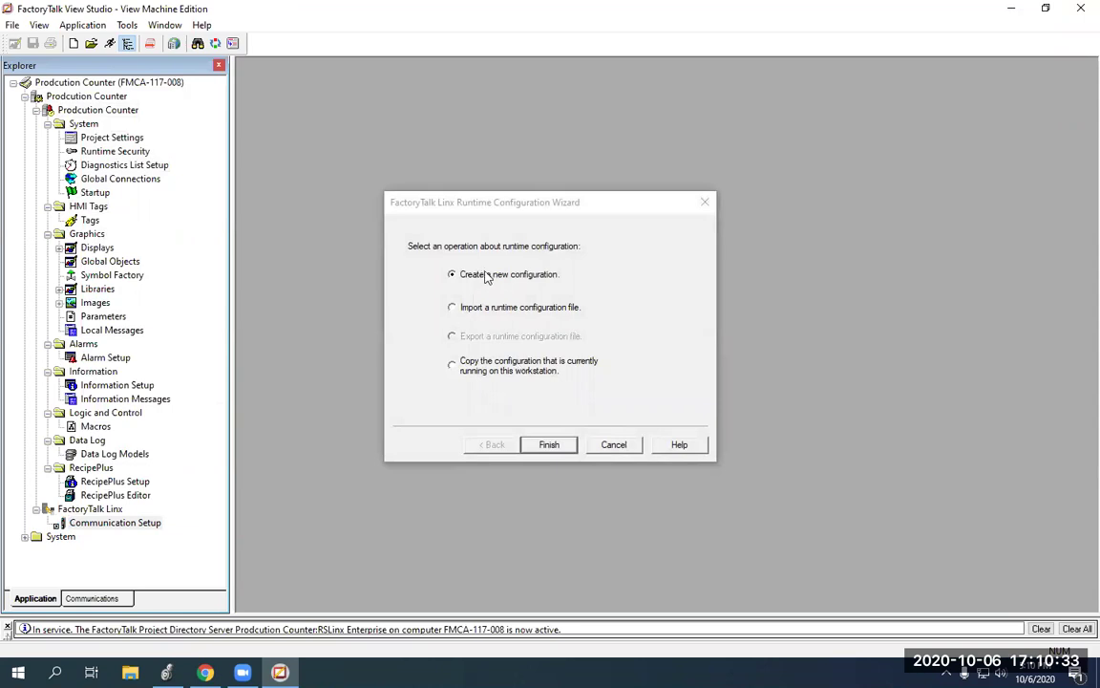
Add shortcut New_Shortcut pointing to the 1769-L36ERM controller at 192.168.1.21 and apply it.
click(554, 444)
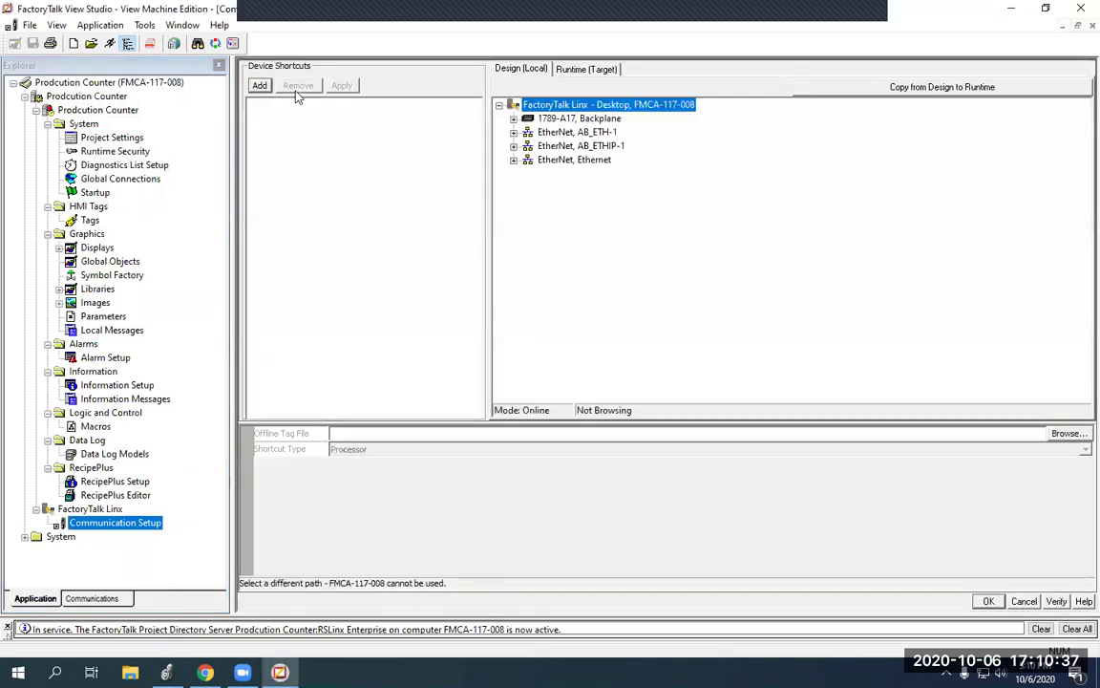
click(514, 161)
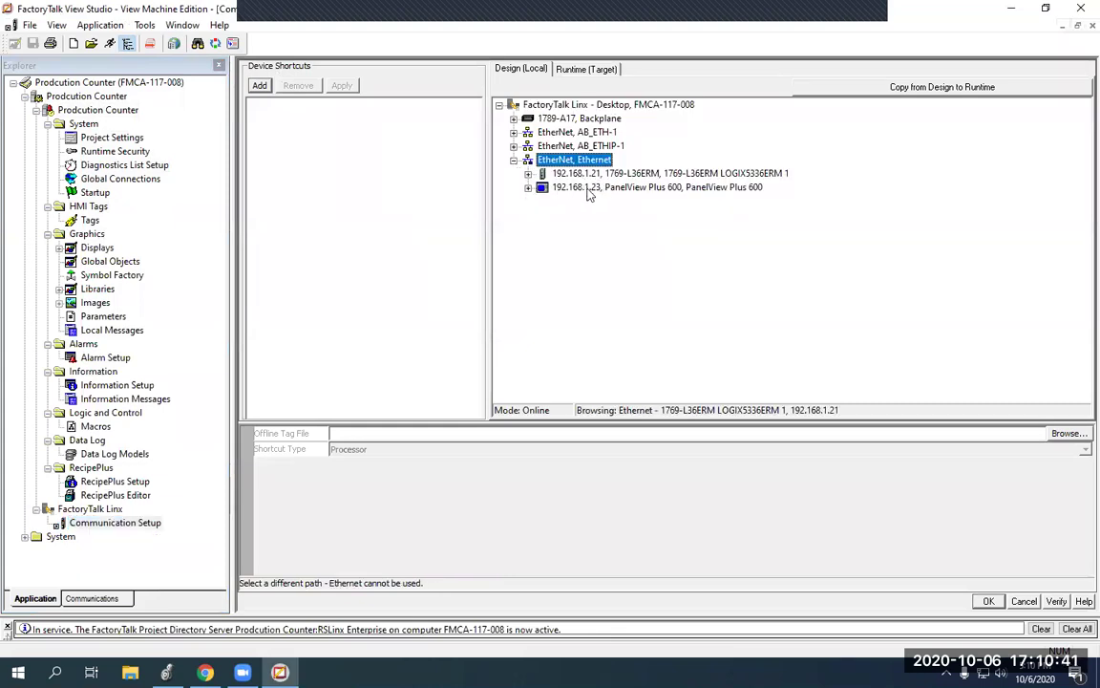
click(260, 85)
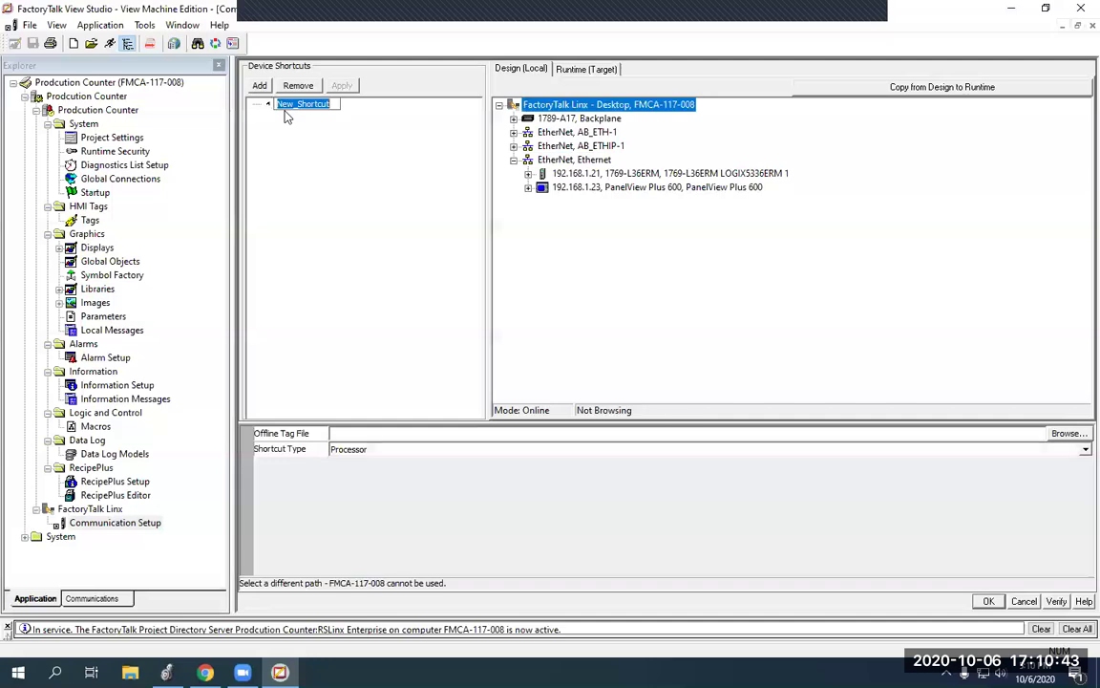
click(281, 119)
click(602, 174)
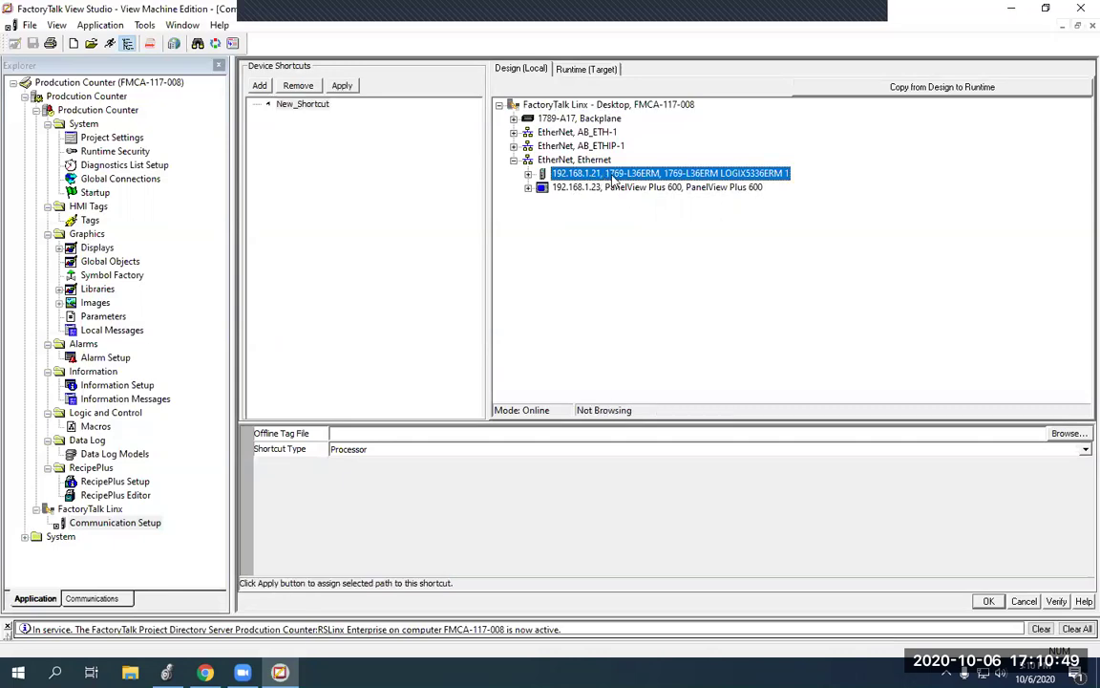
click(322, 107)
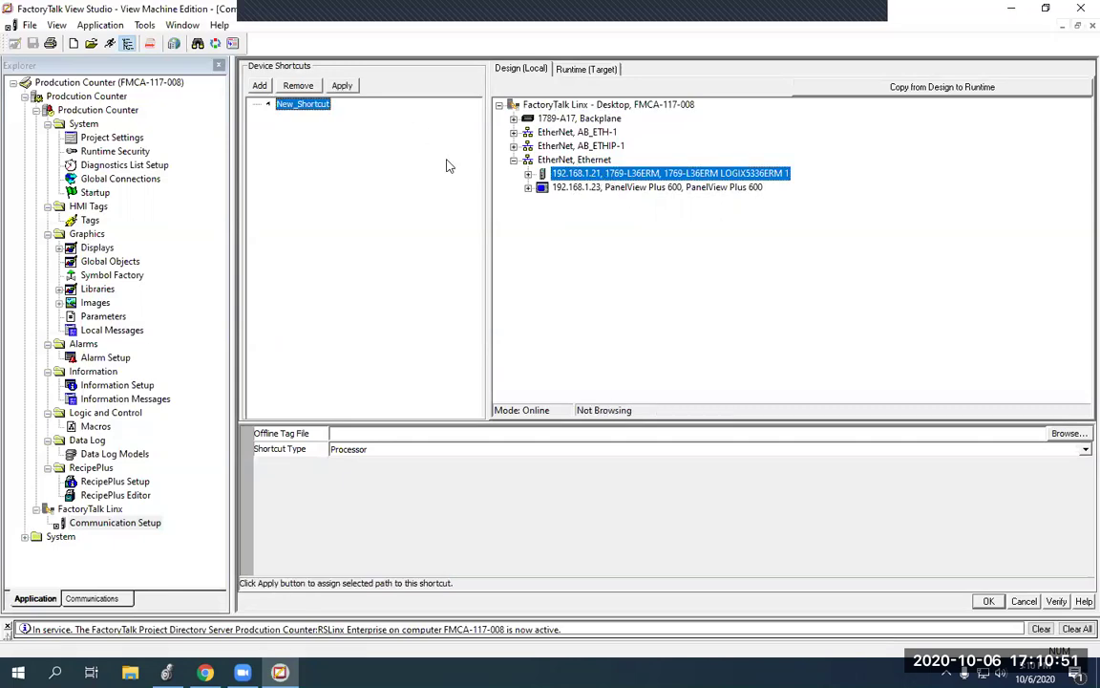
click(343, 86)
click(342, 86)
click(579, 391)
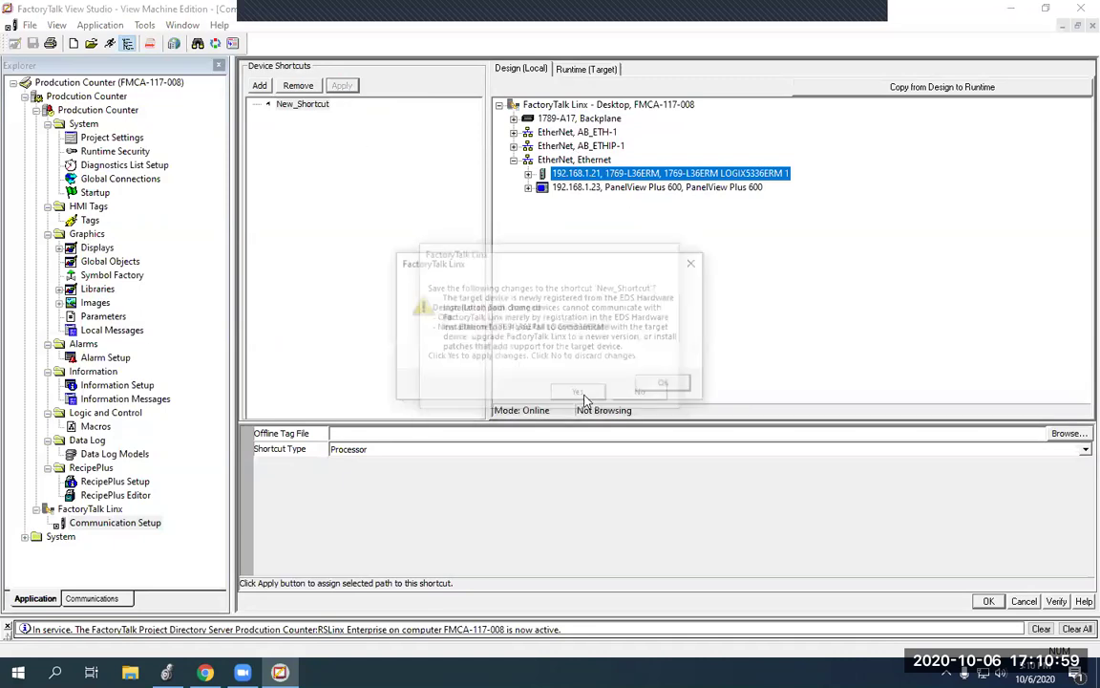
click(666, 387)
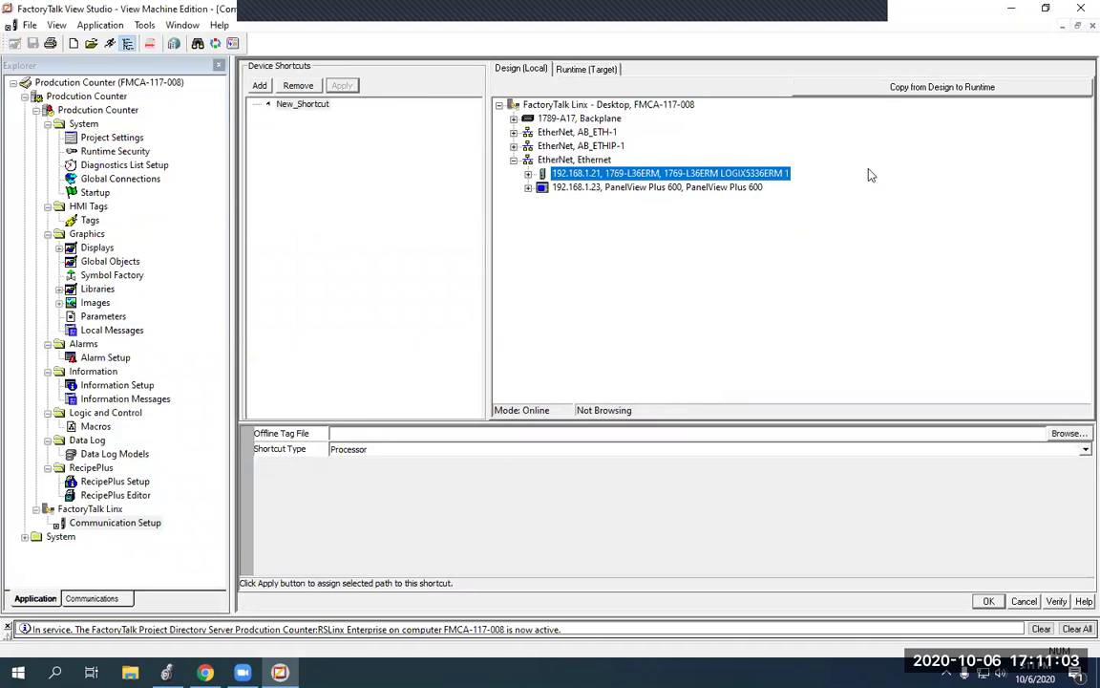
Copy the design configuration to runtime and close Communication Setup keeping the changes.
click(937, 90)
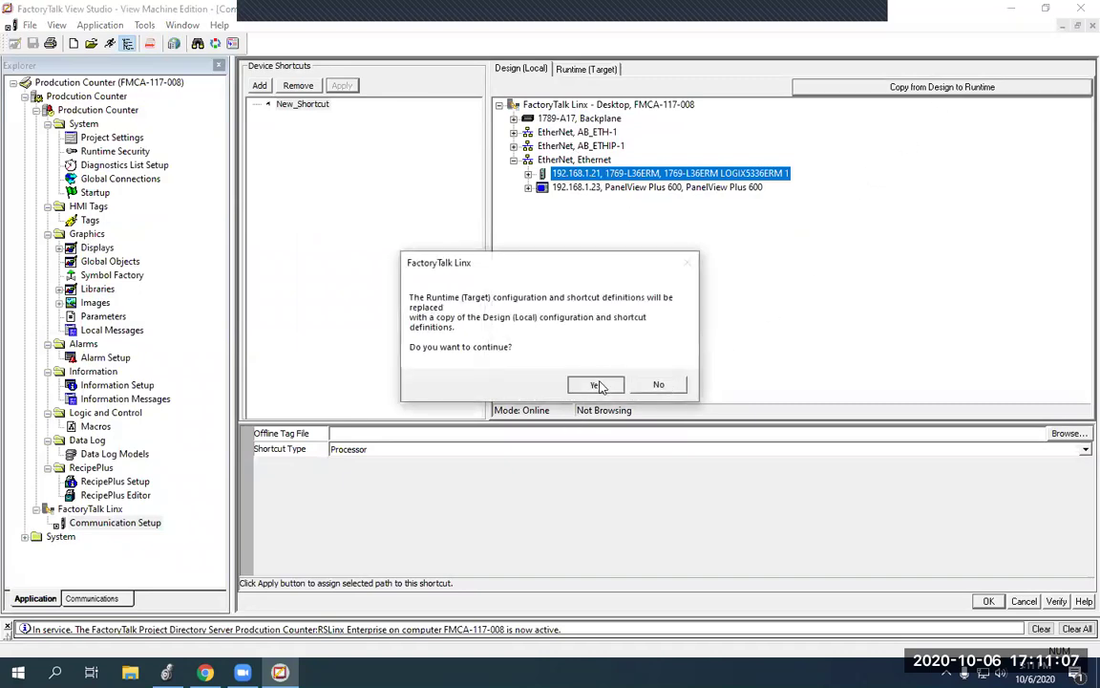
click(598, 382)
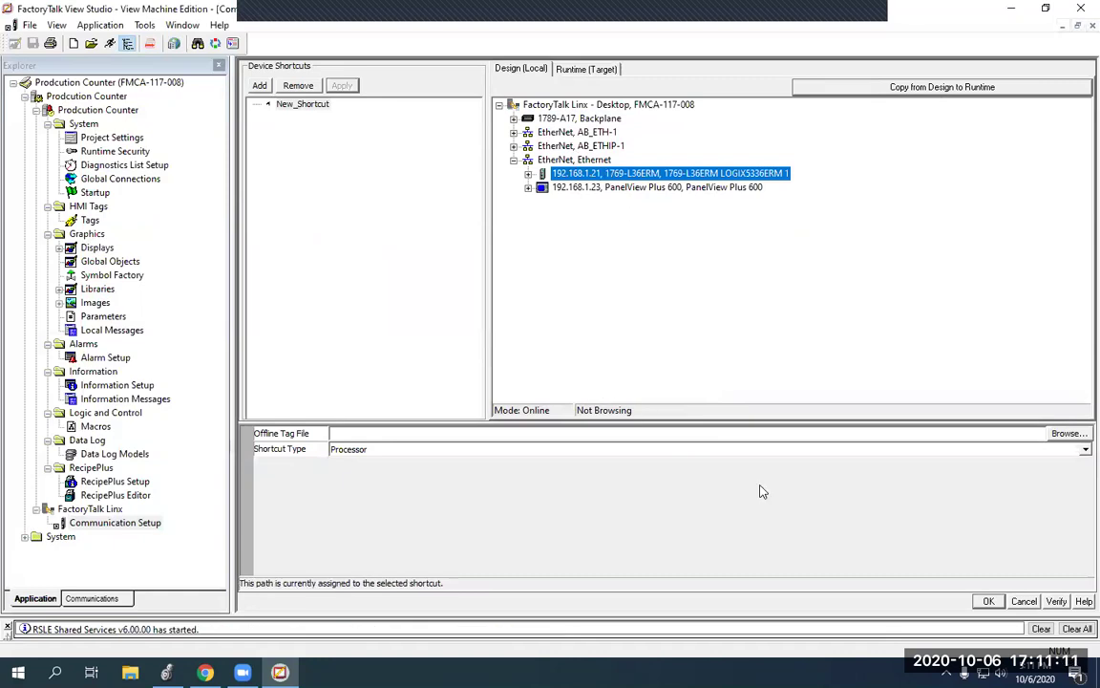
click(989, 601)
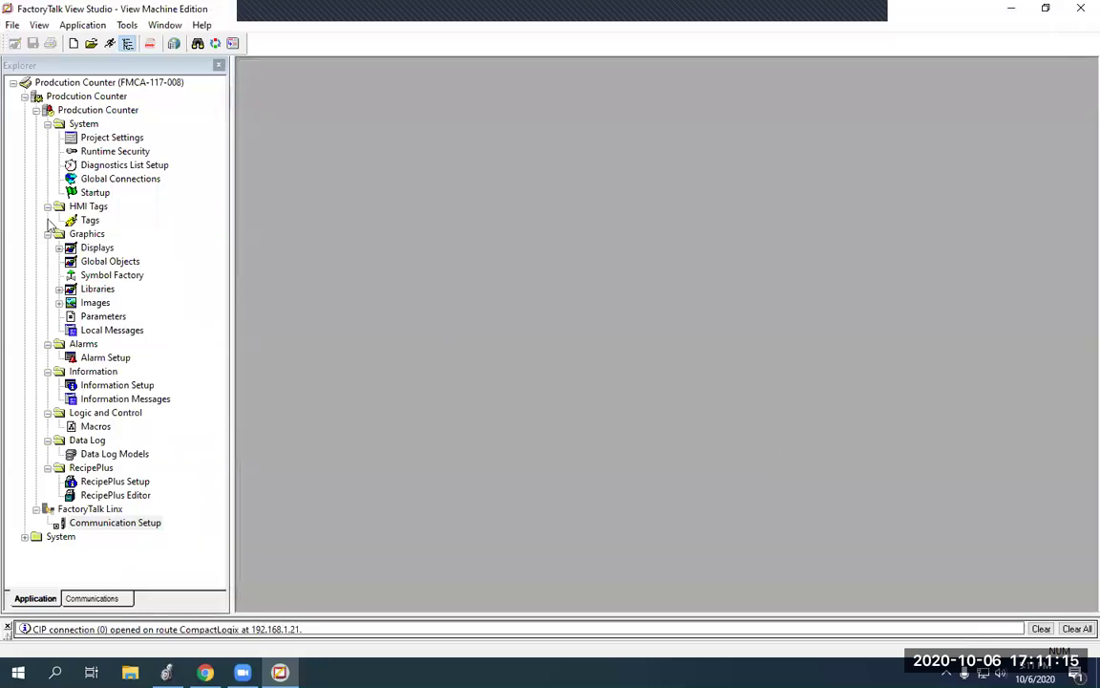
Open the MAIN display and draw a momentary push button near its top-left.
click(59, 247)
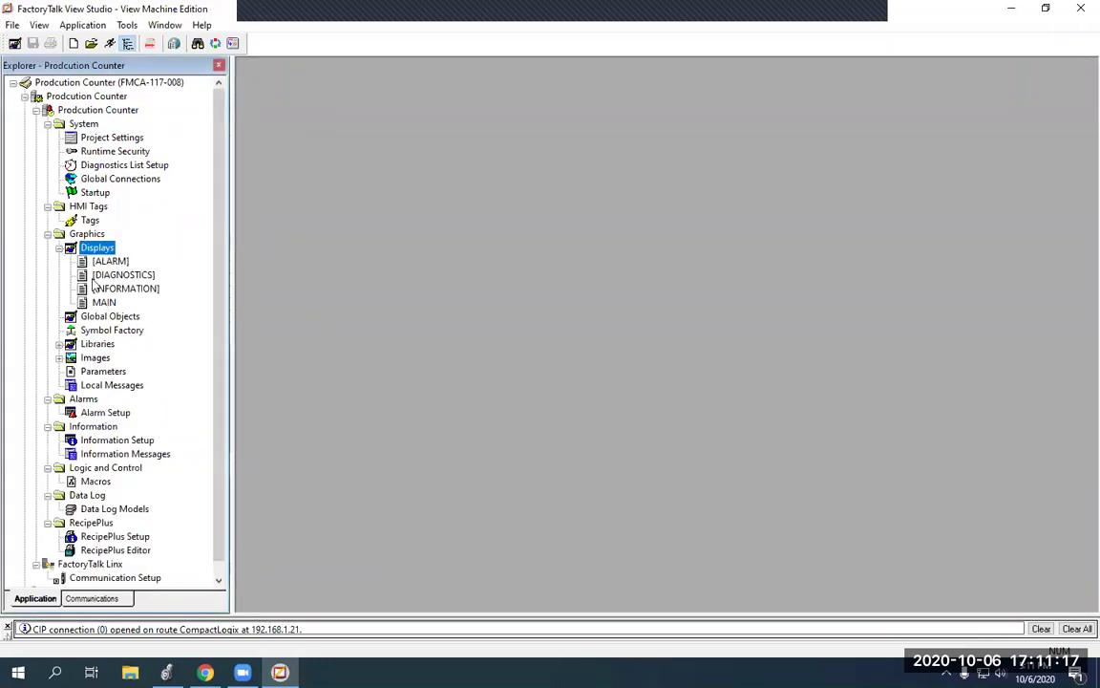
double_click(103, 303)
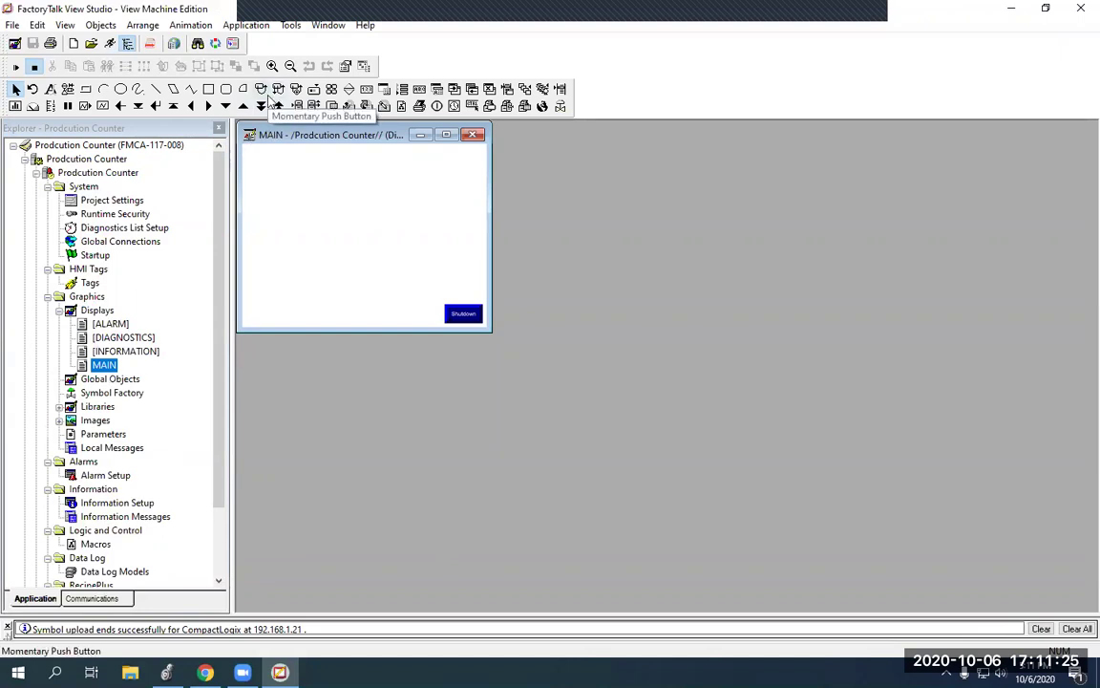
click(263, 90)
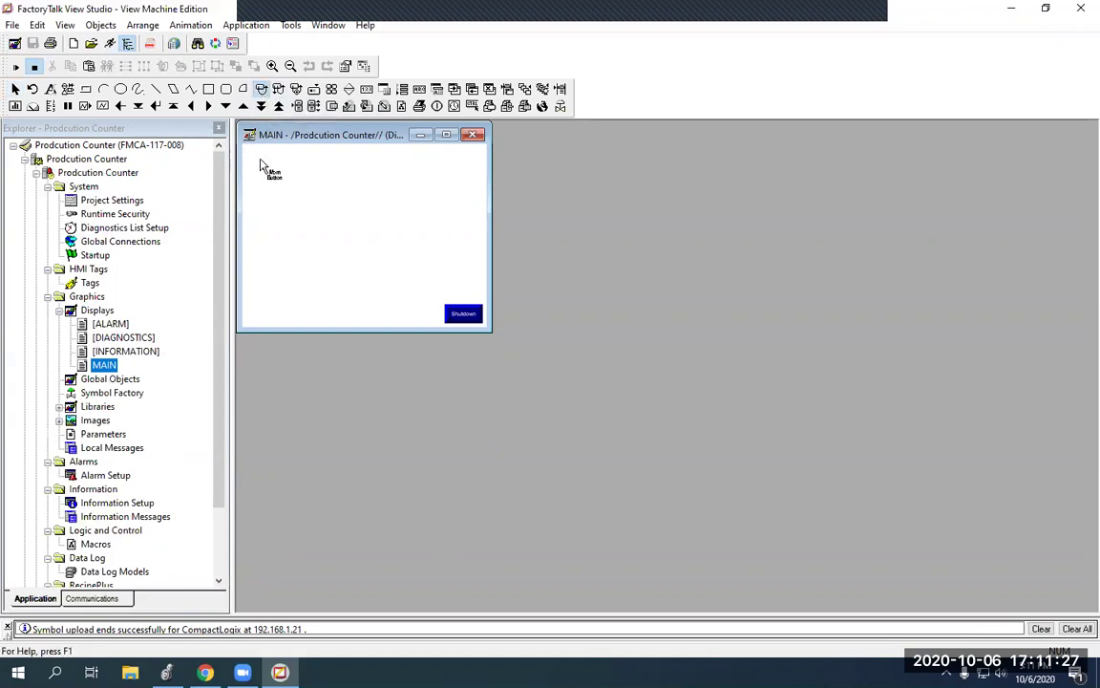
drag(260, 160, 312, 203)
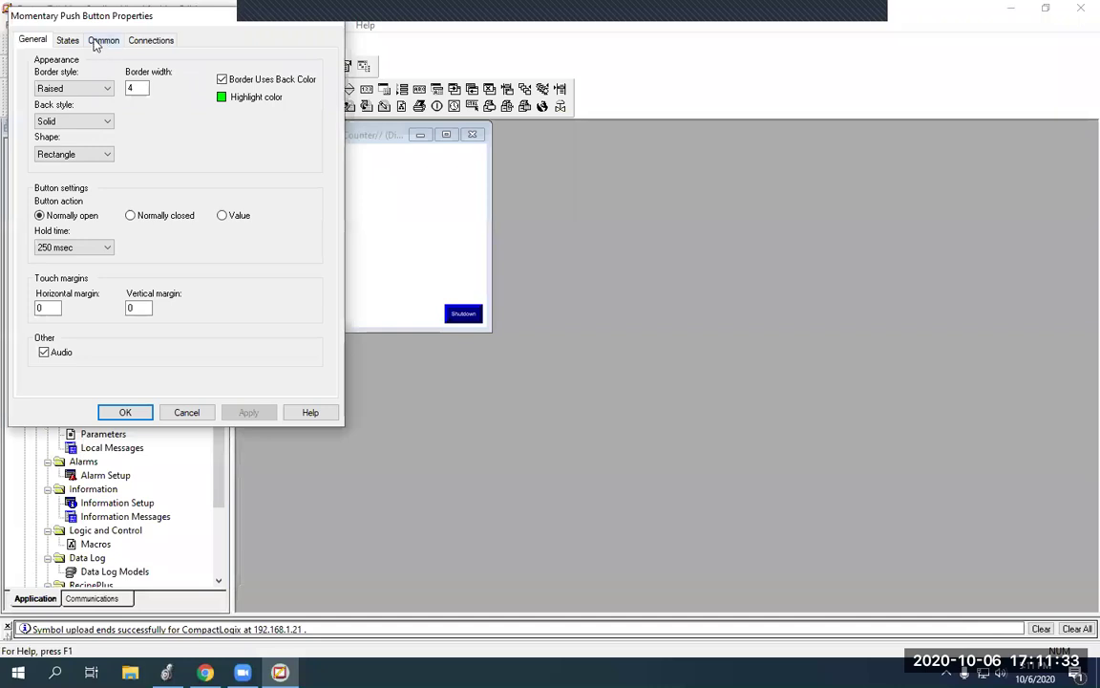
Caption the button's State0 'Cycle Start' and move on to its tag connections.
click(67, 40)
click(131, 152)
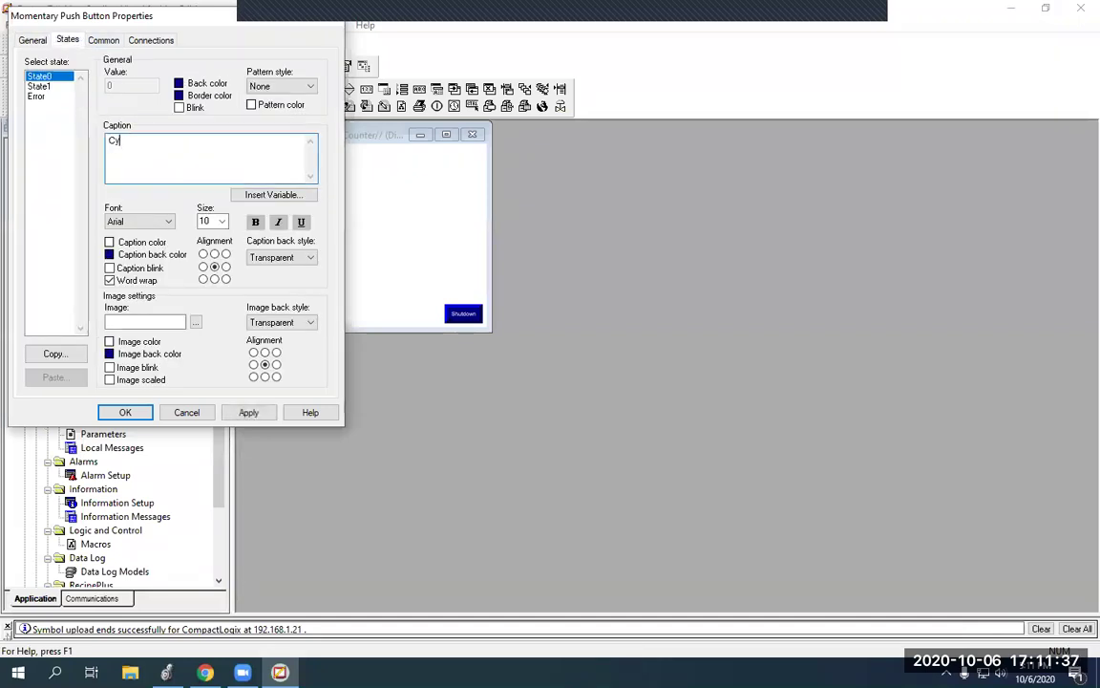
text(Cycle Start)
click(134, 40)
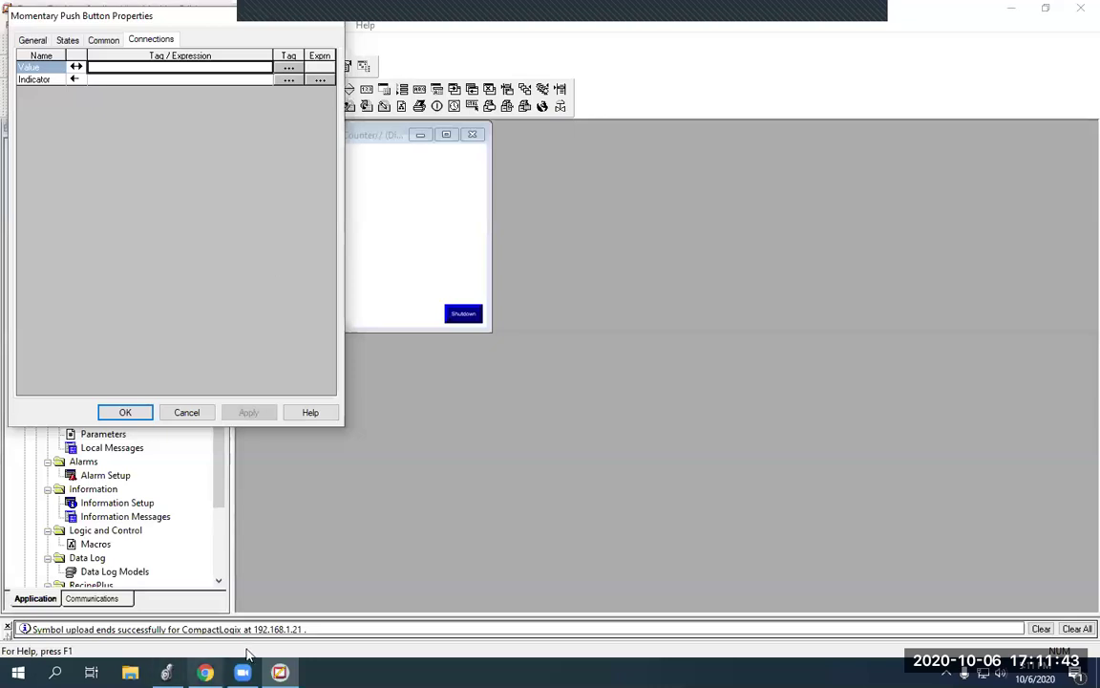
Browse for the button's Value tag, refreshing and expanding New_Shortcut's Online controller tag folders.
click(289, 68)
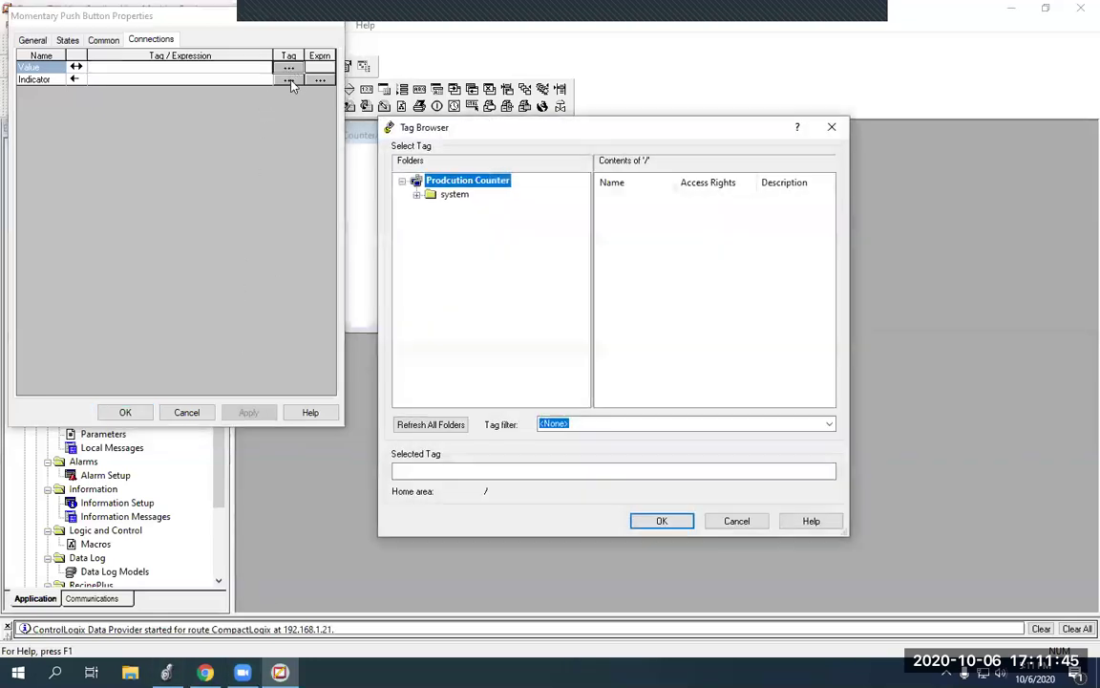
click(448, 424)
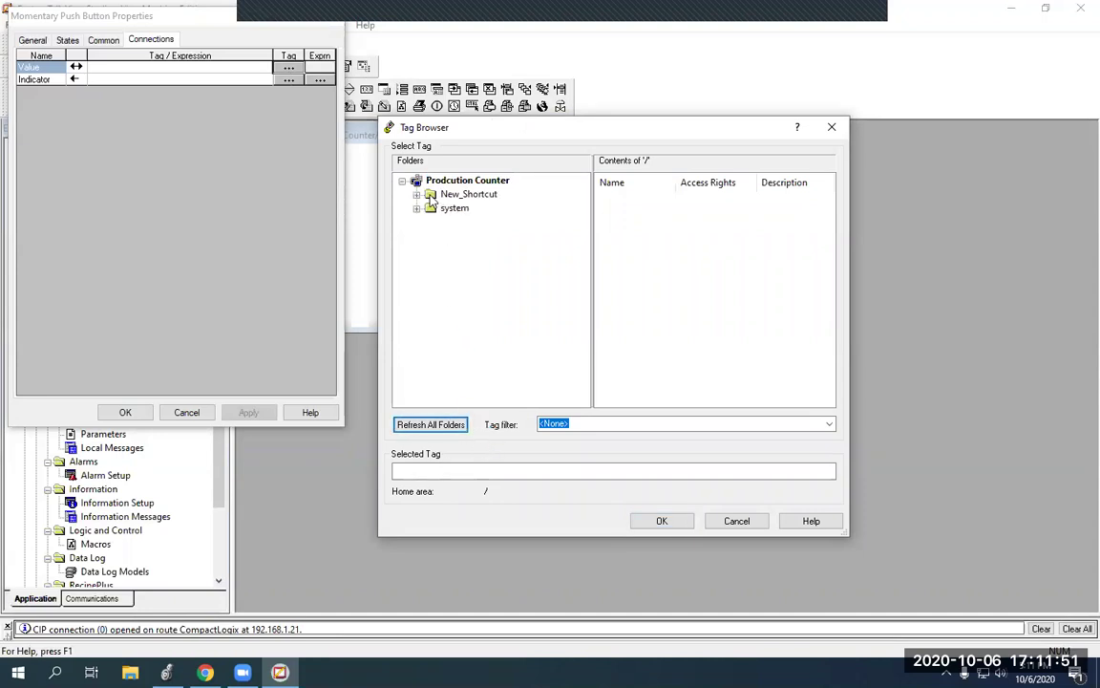
click(418, 194)
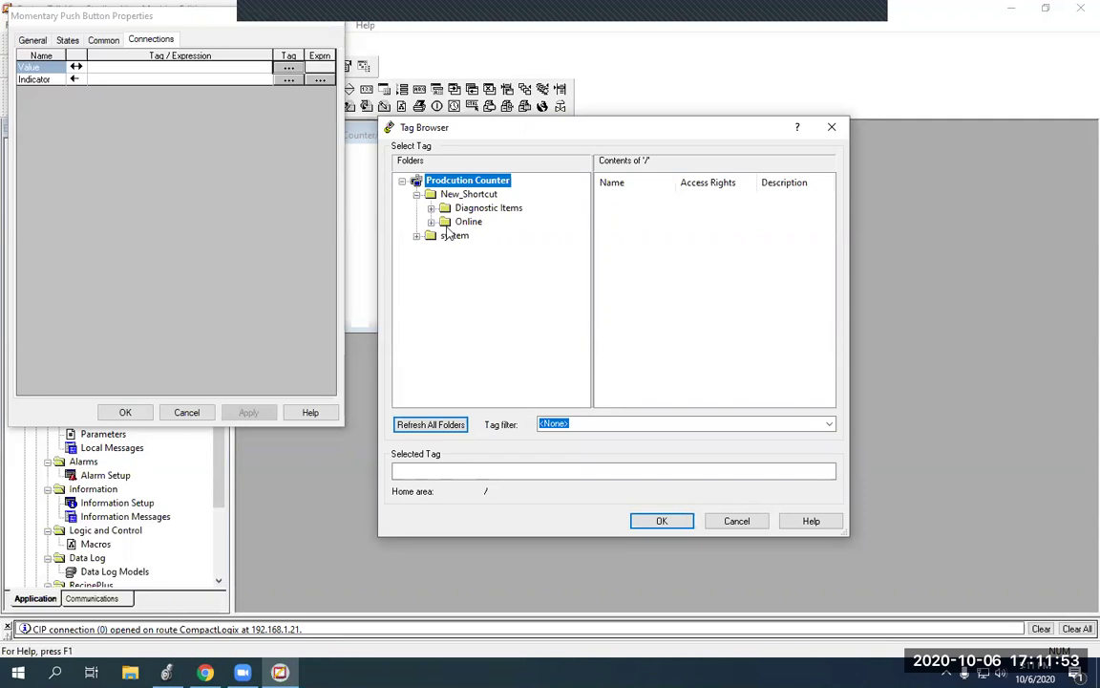
click(430, 222)
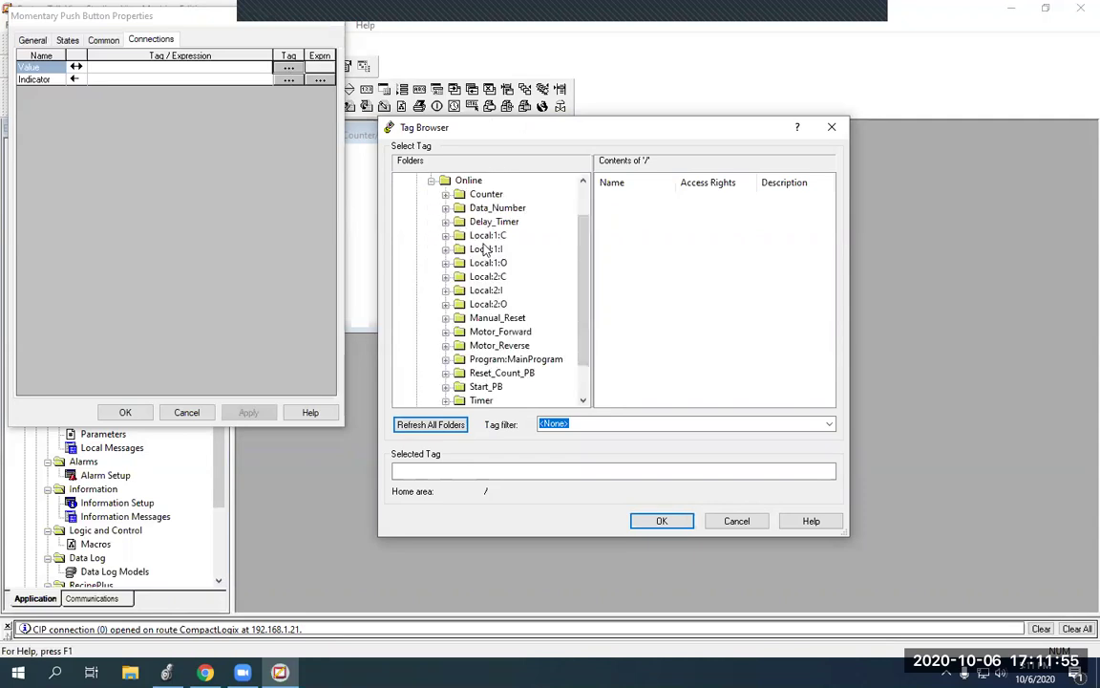
scroll(437, 226, down, 1)
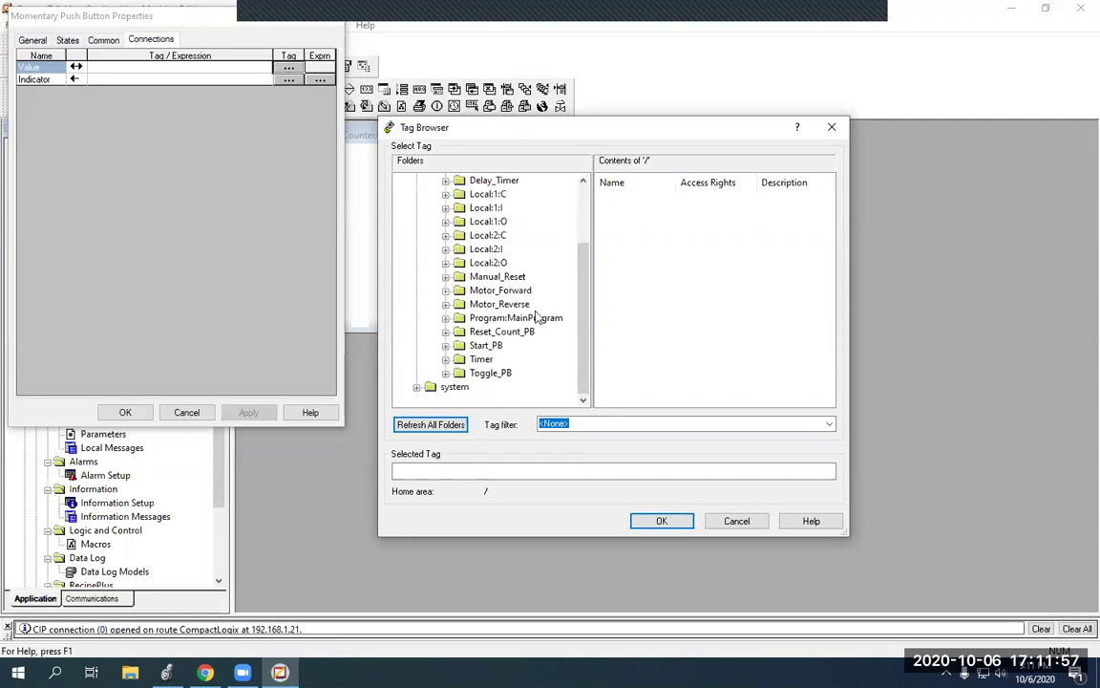
scroll(492, 284, up, 2)
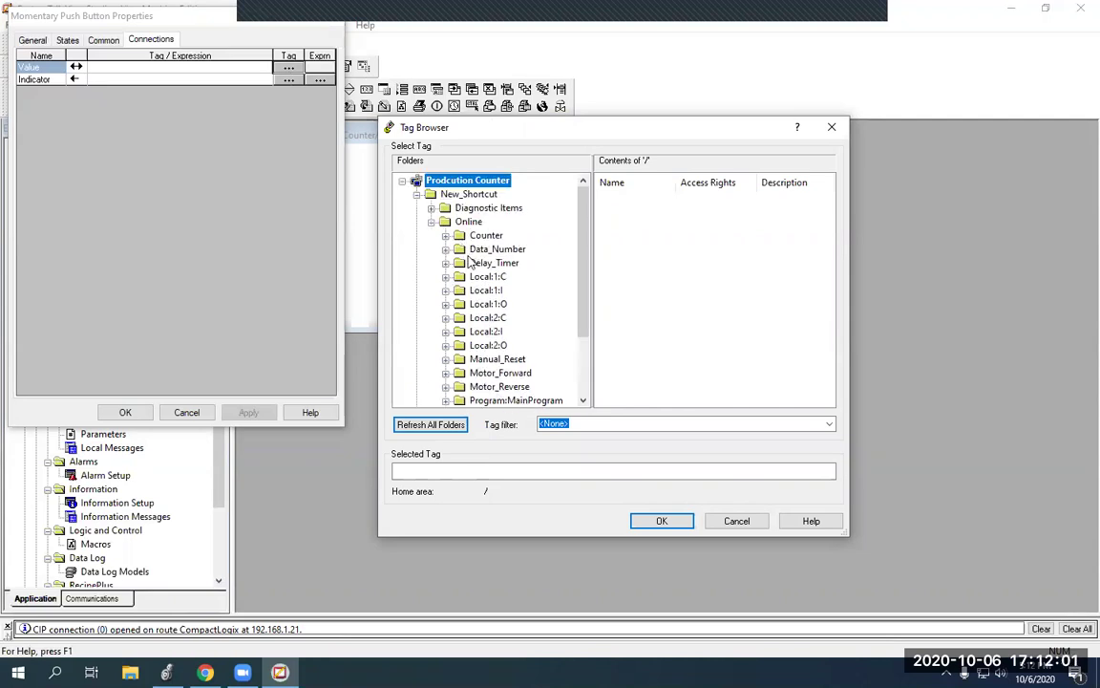
scroll(475, 363, down, 2)
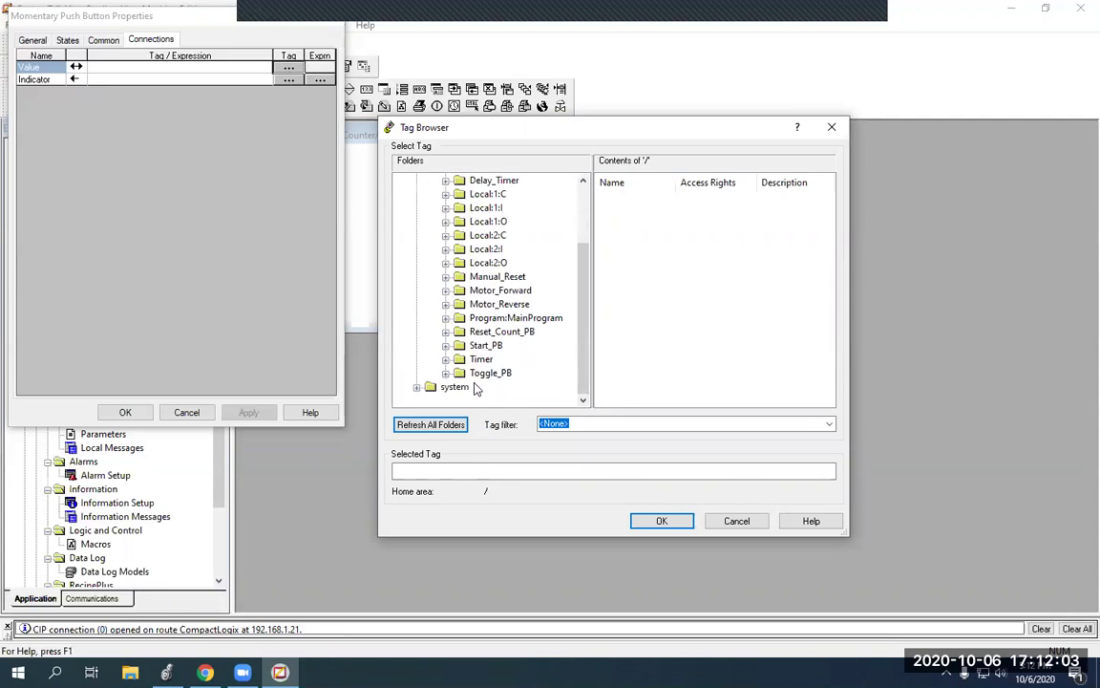
scroll(396, 260, up, 2)
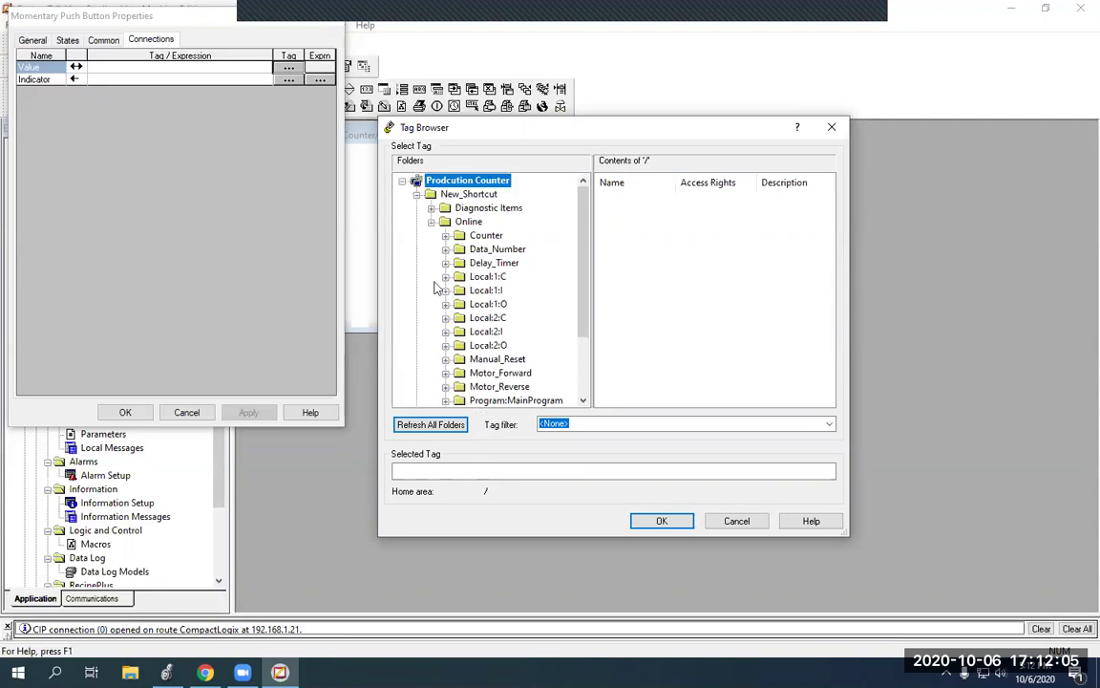
Check the Diagnostic Items folder, collapse New_Shortcut, and return to the Logix Designer ladder.
click(458, 209)
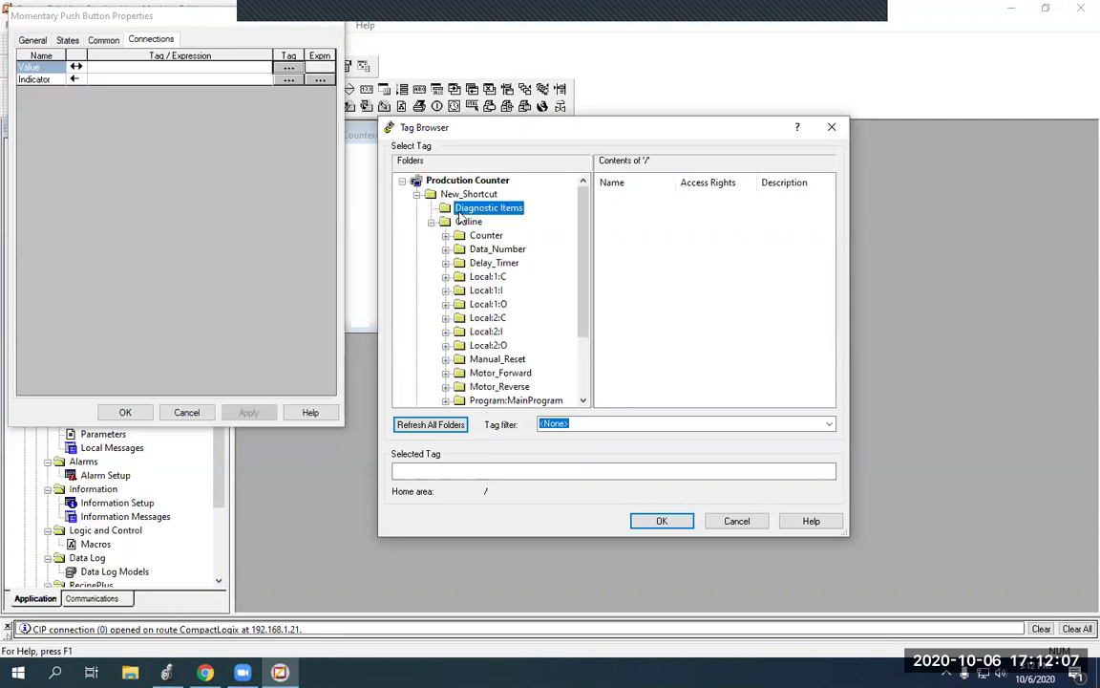
click(417, 194)
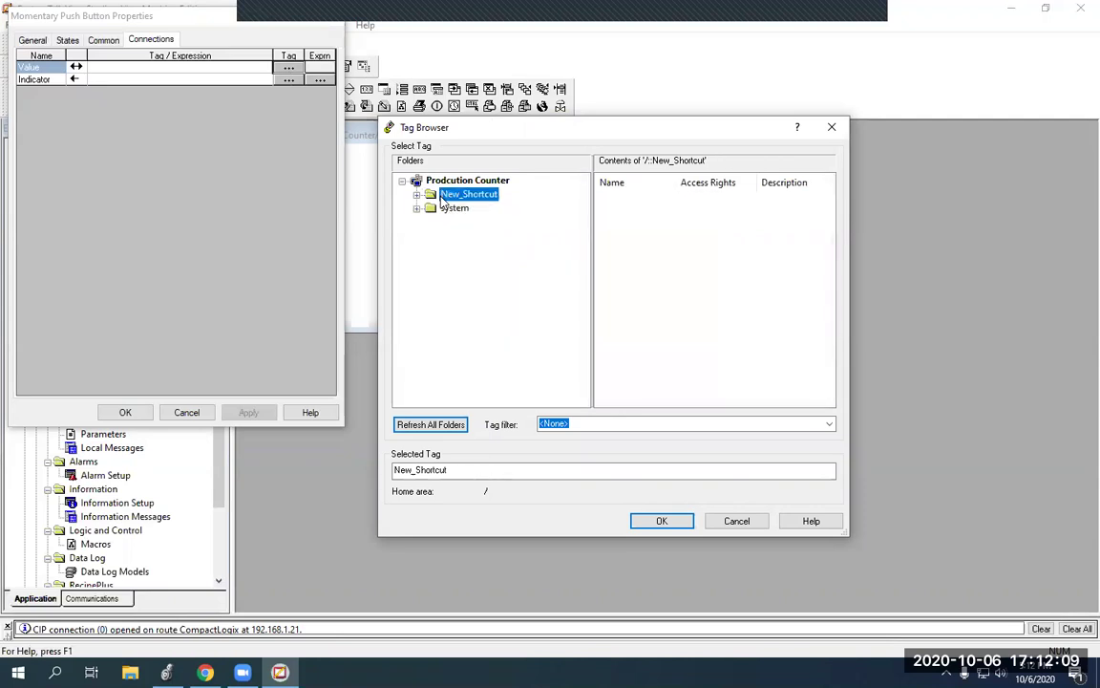
double_click(433, 196)
scroll(442, 229, down, 1)
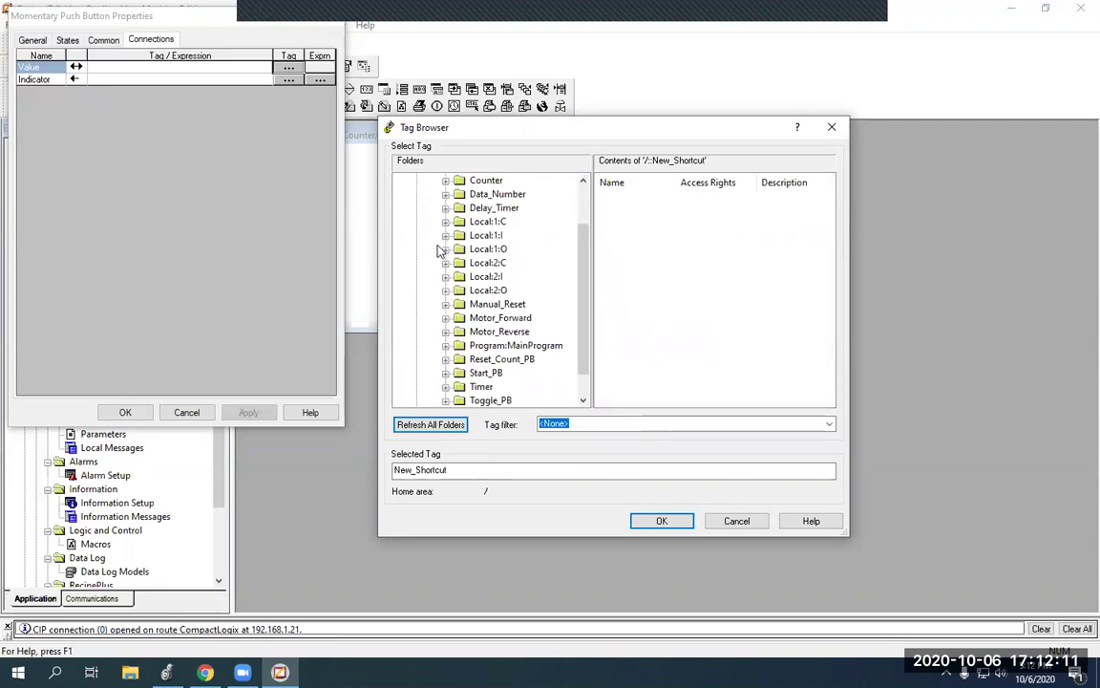
scroll(426, 271, down, 1)
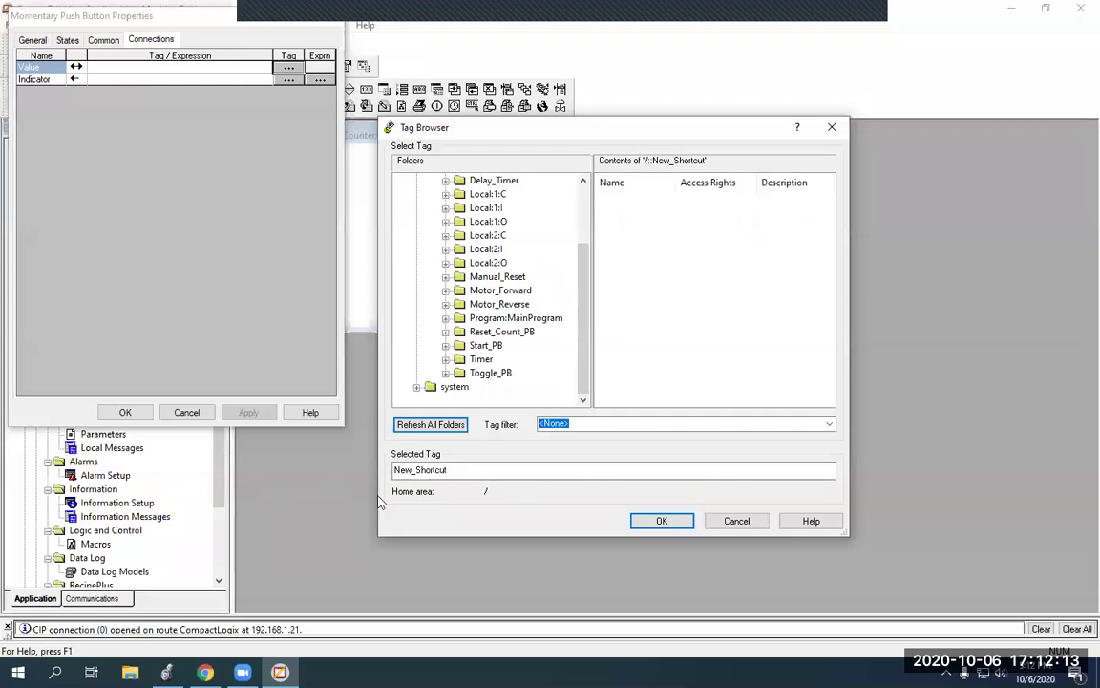
click(166, 673)
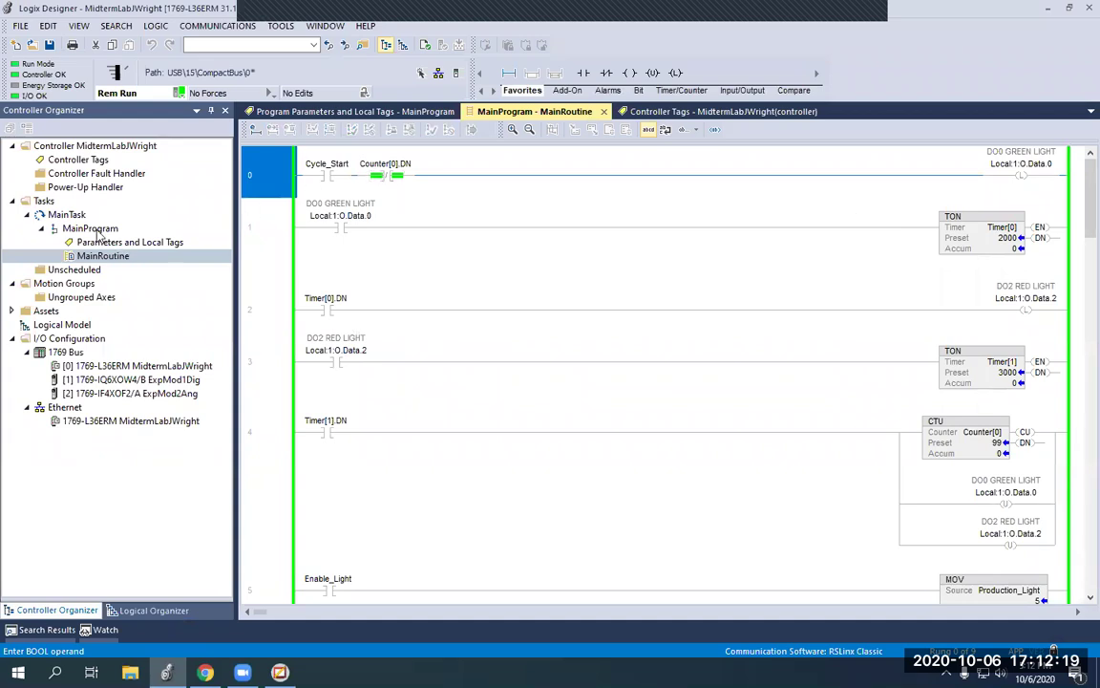
double_click(78, 160)
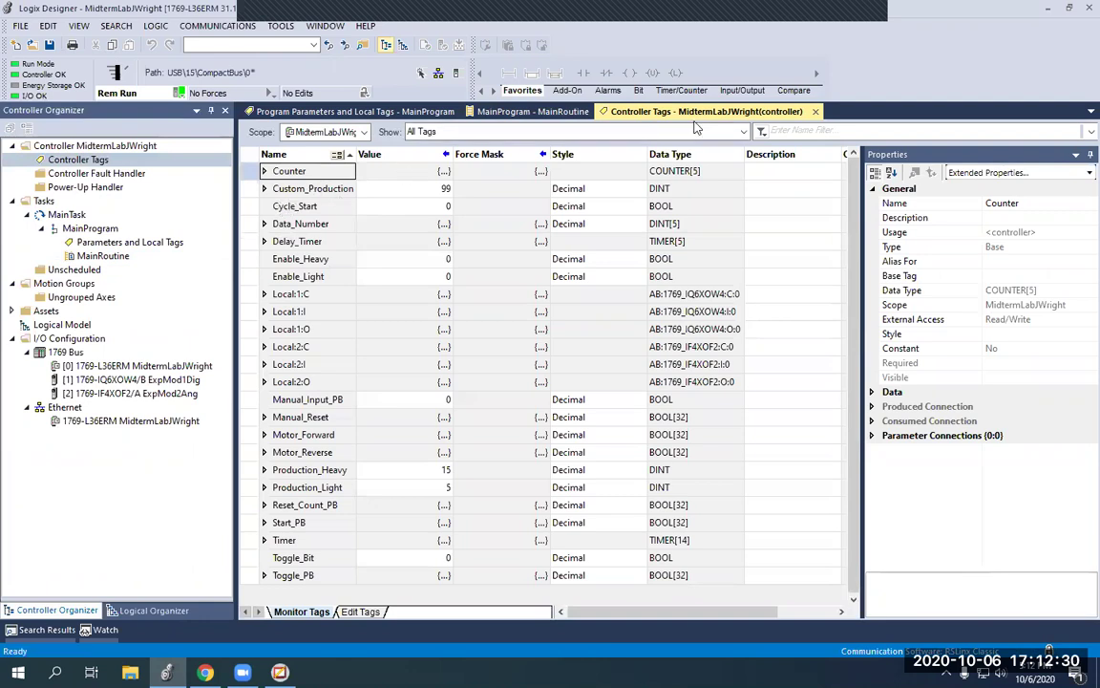
click(815, 111)
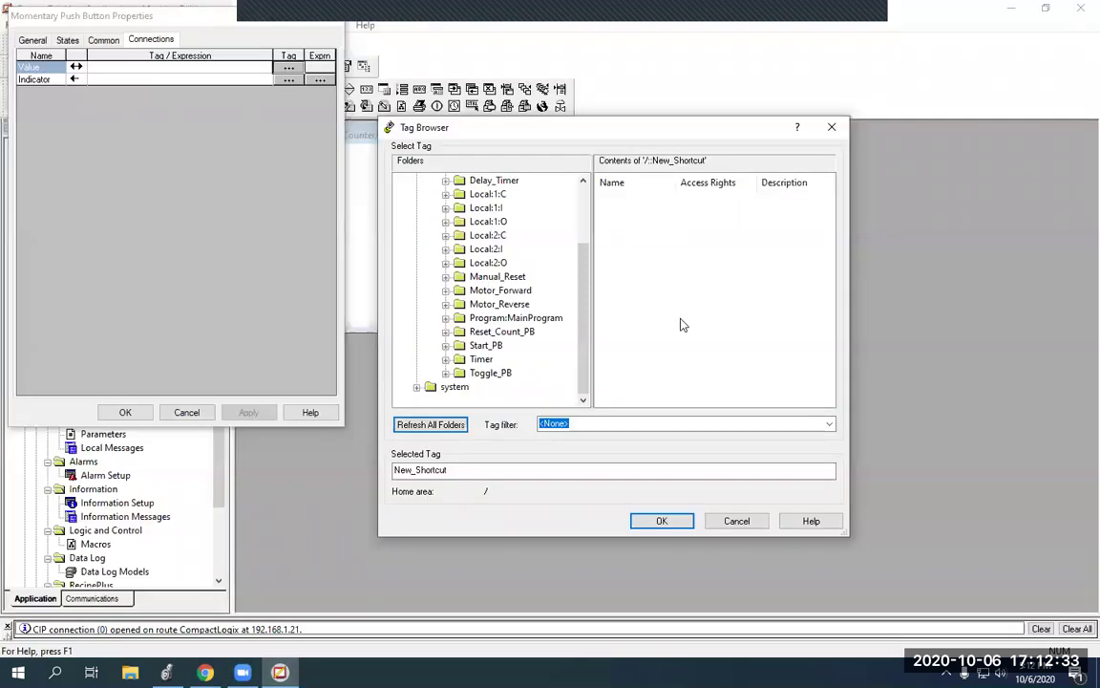
Refresh all tag folders, then browse the Online, Program:MainProgram and accumaltor tag folders.
key(alt+Tab)
click(429, 424)
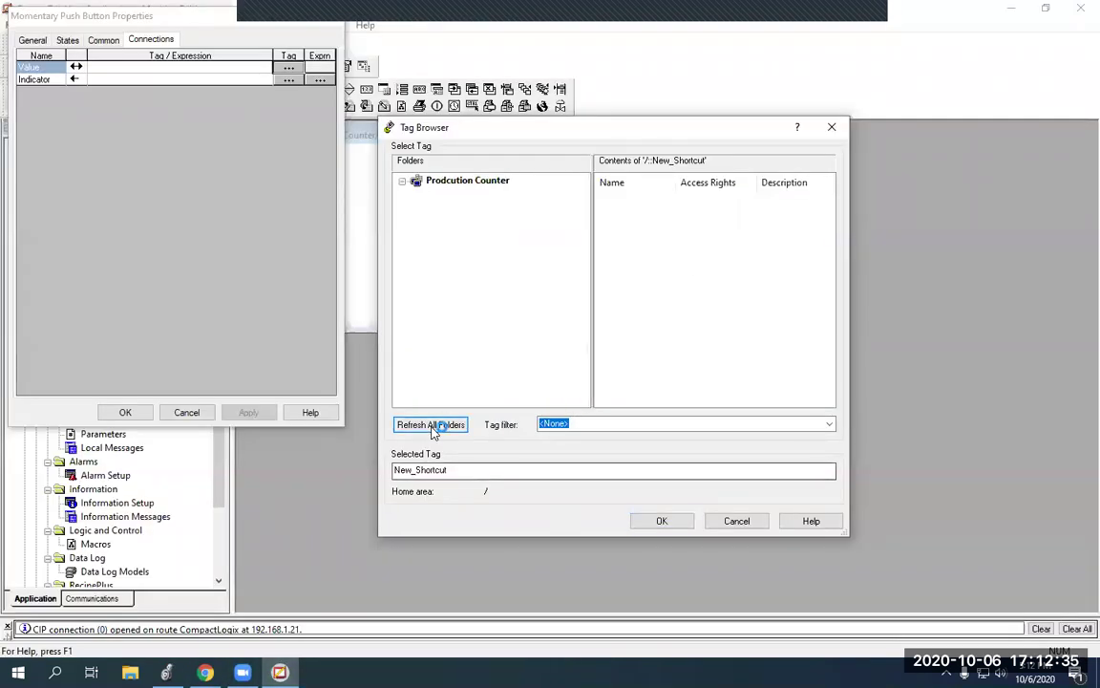
click(431, 222)
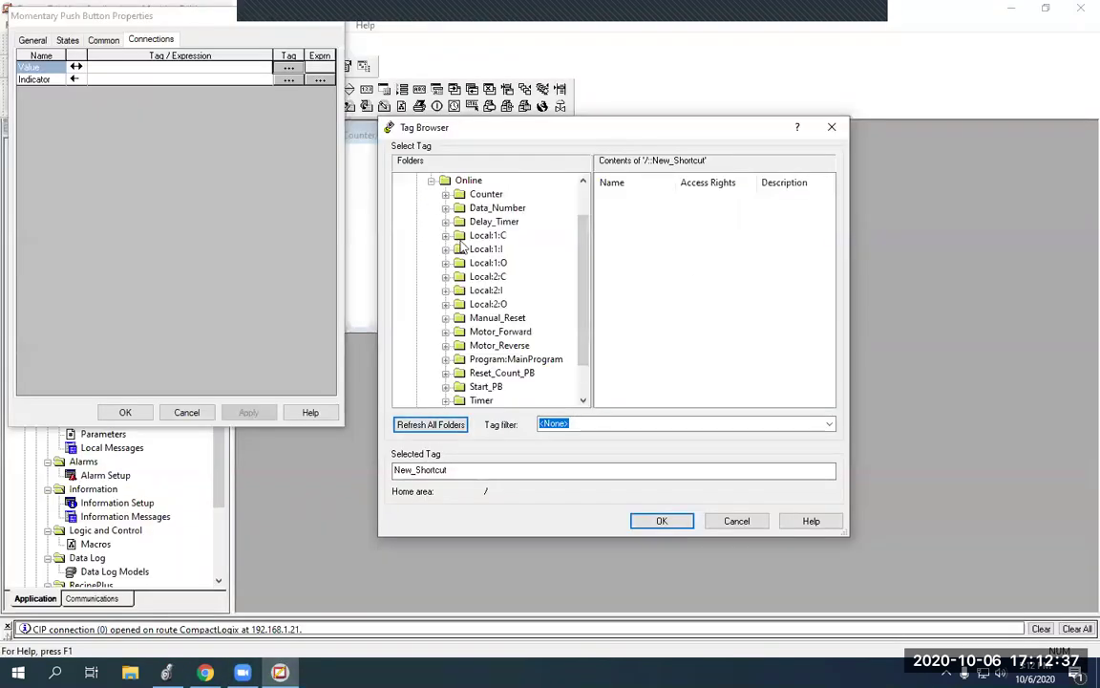
scroll(481, 334, down, 1)
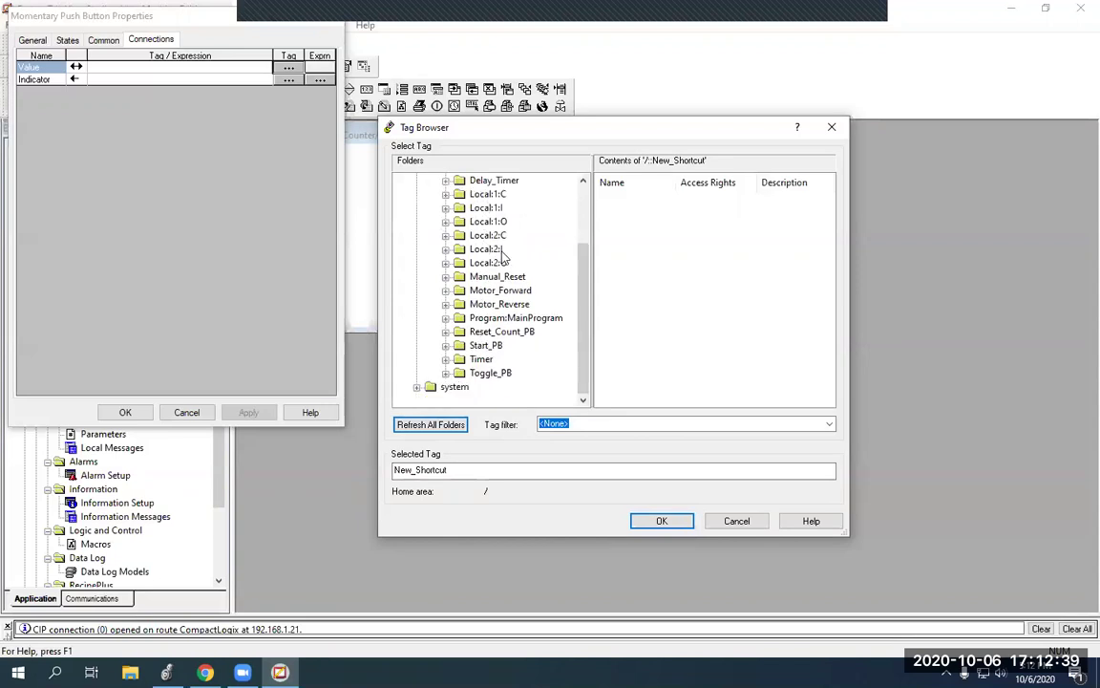
click(445, 317)
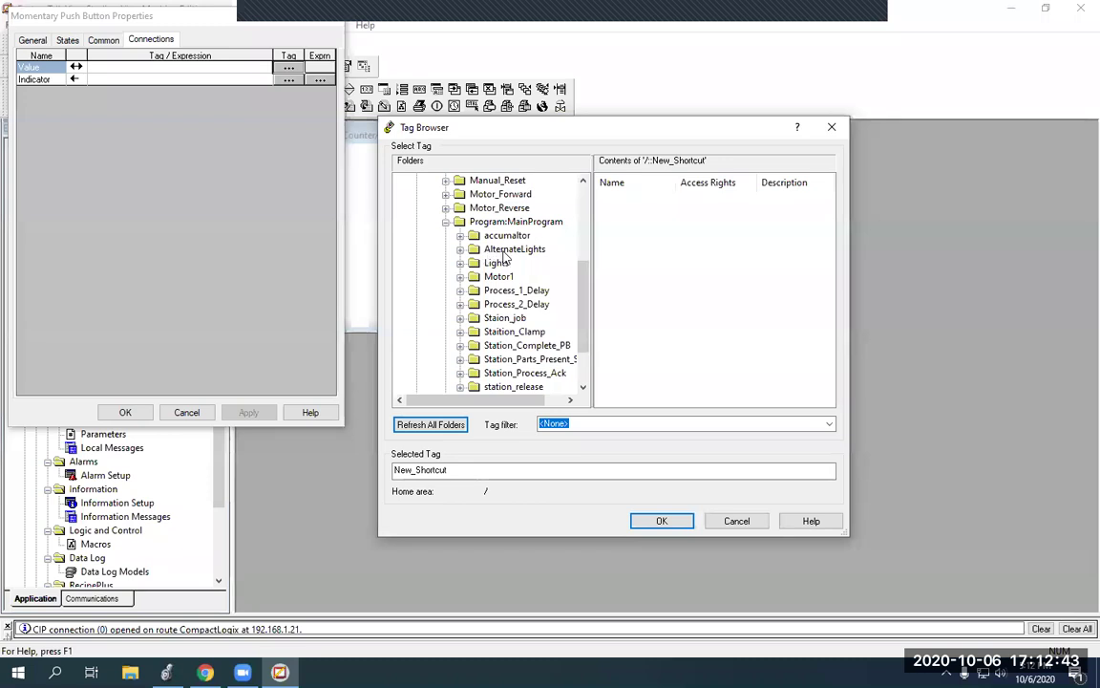
scroll(482, 263, down, 1)
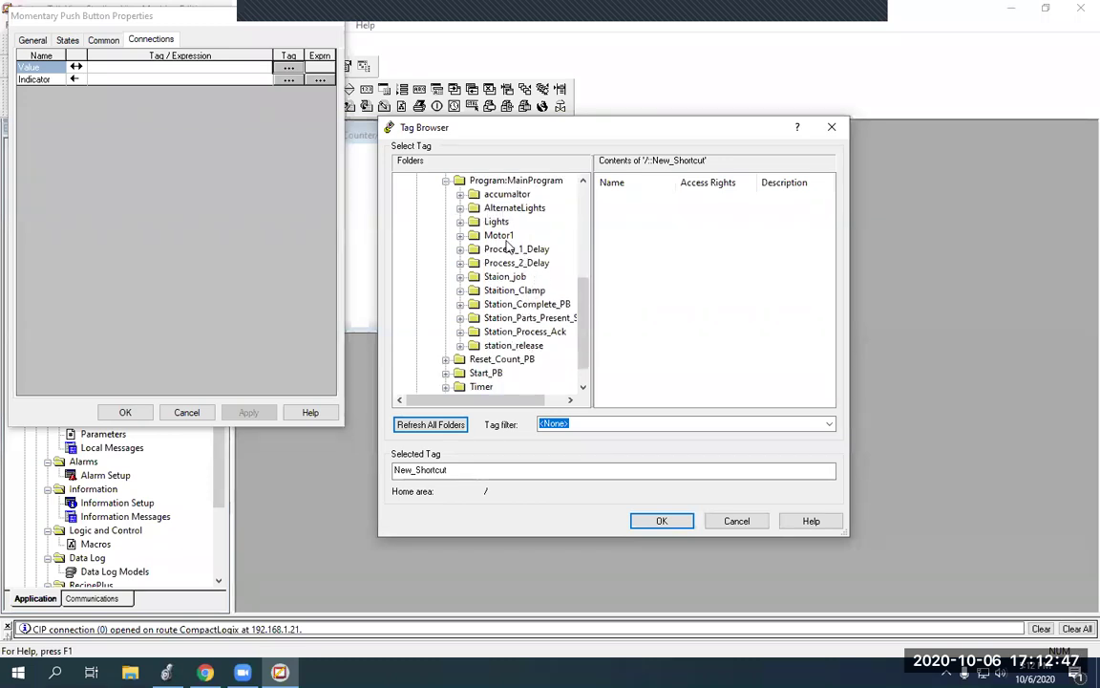
click(475, 196)
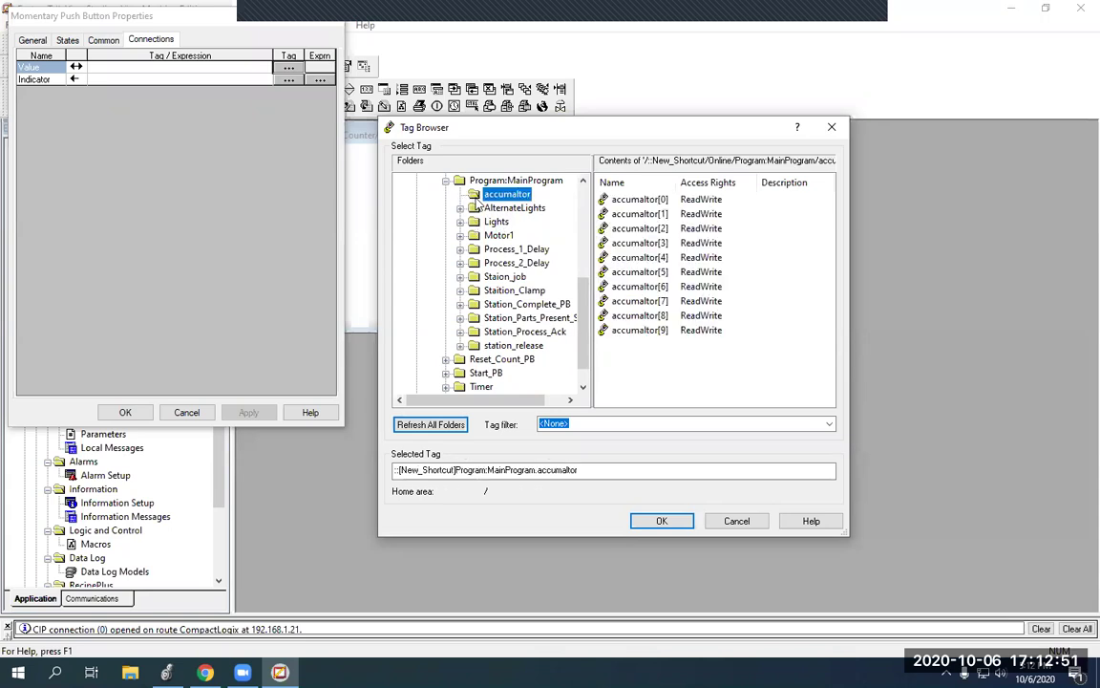
click(445, 180)
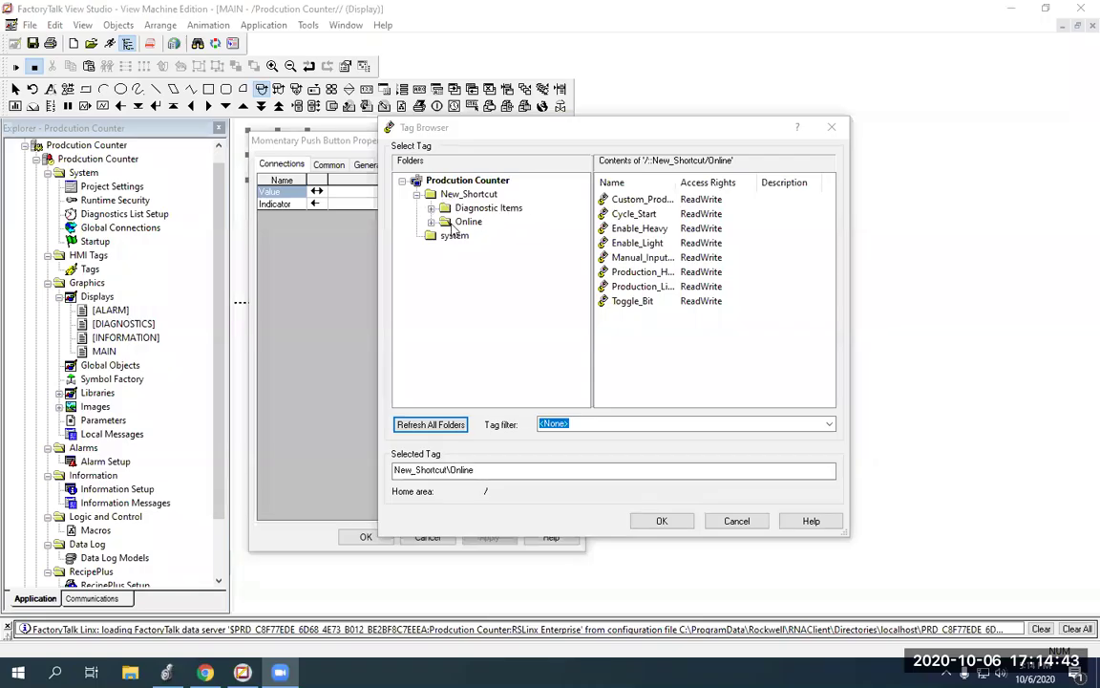
Assign the Online Cycle_Start tag as the Cycle Start button's value and confirm the properties.
click(433, 222)
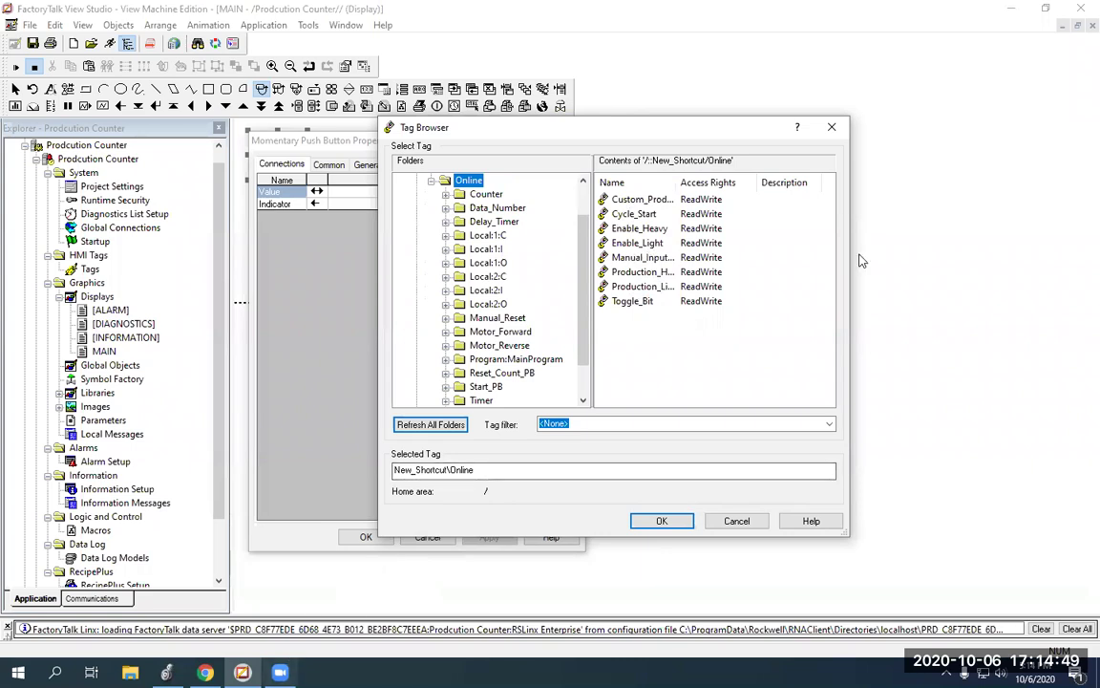
drag(676, 181, 709, 181)
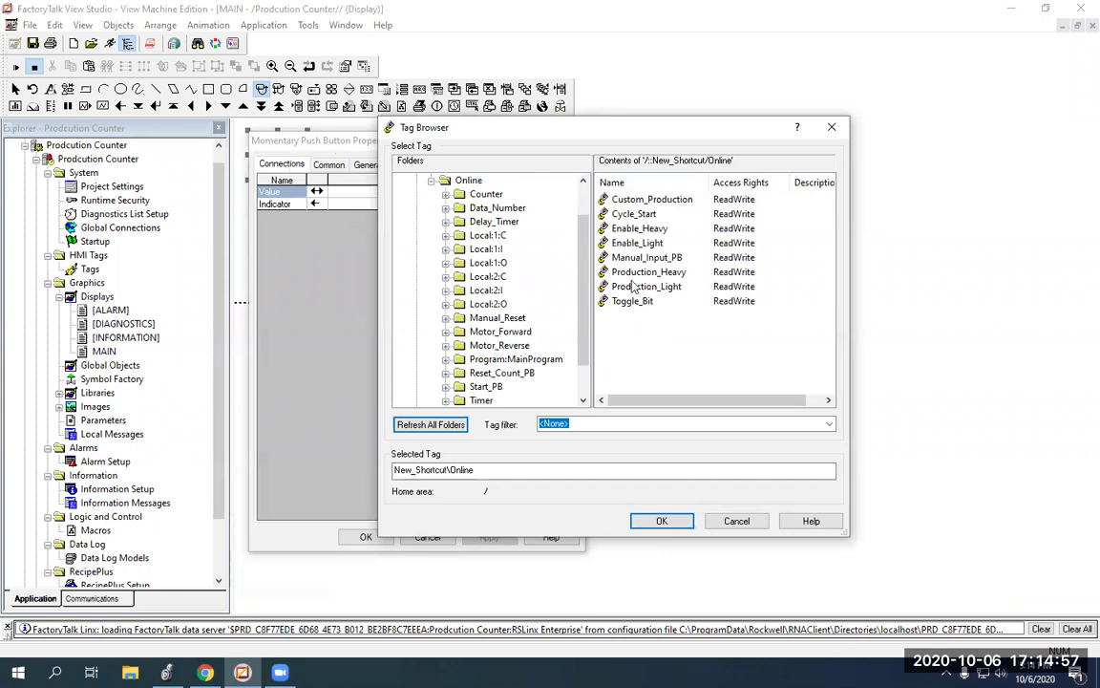
double_click(633, 214)
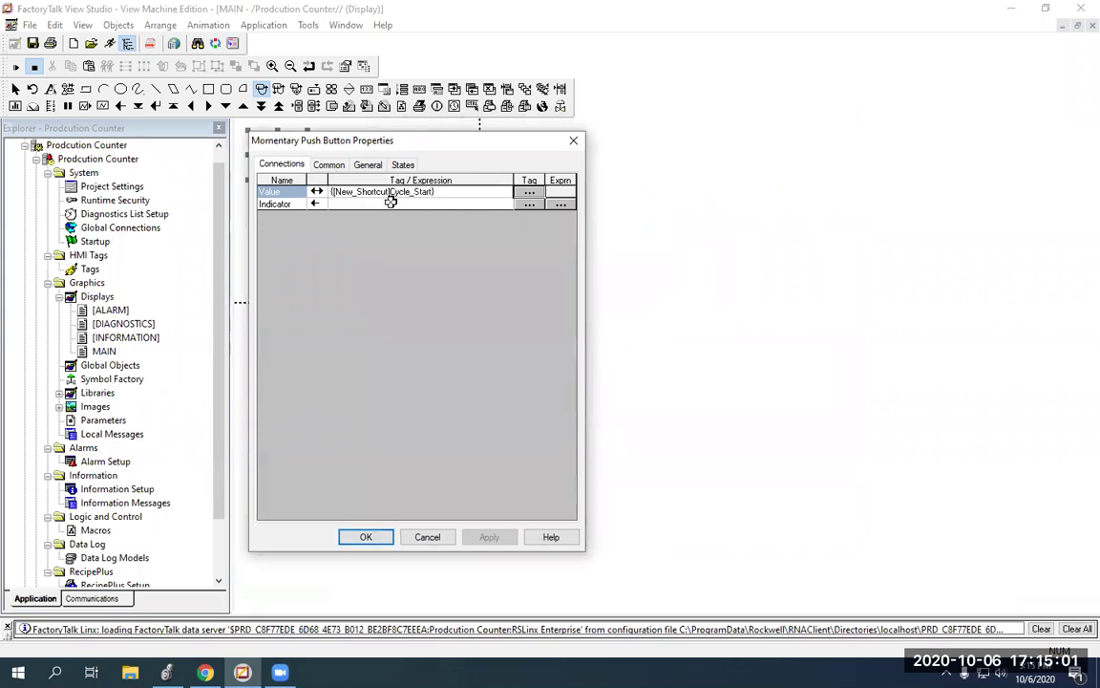
click(372, 537)
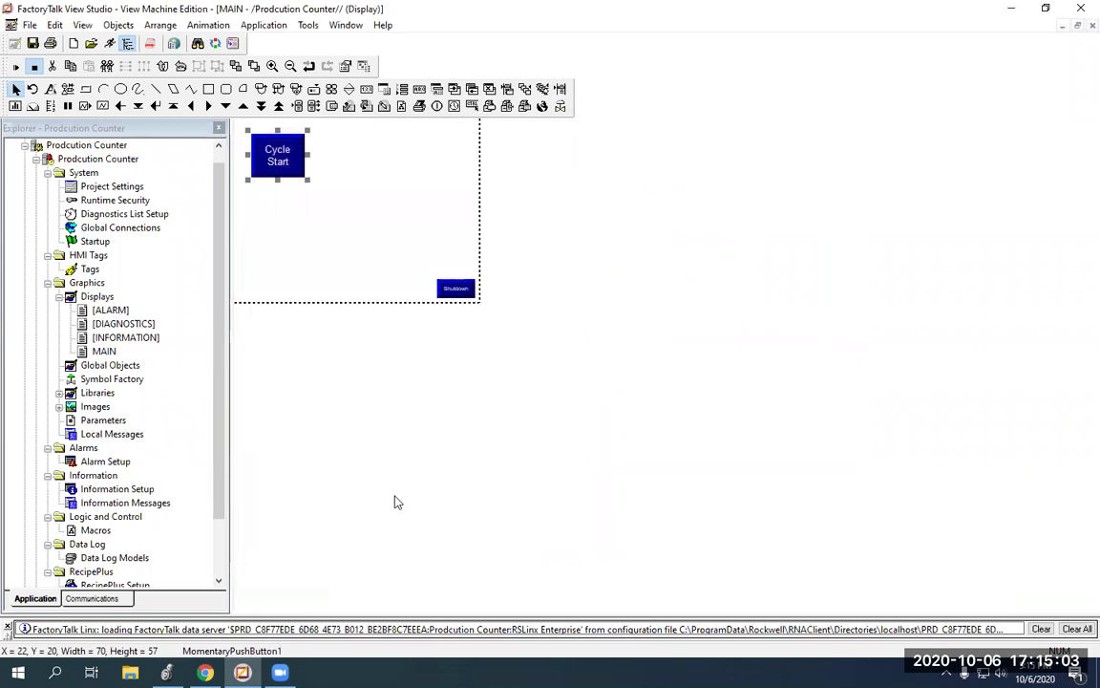
Draw a momentary push button beside Cycle Start and caption it Run Light.
click(346, 139)
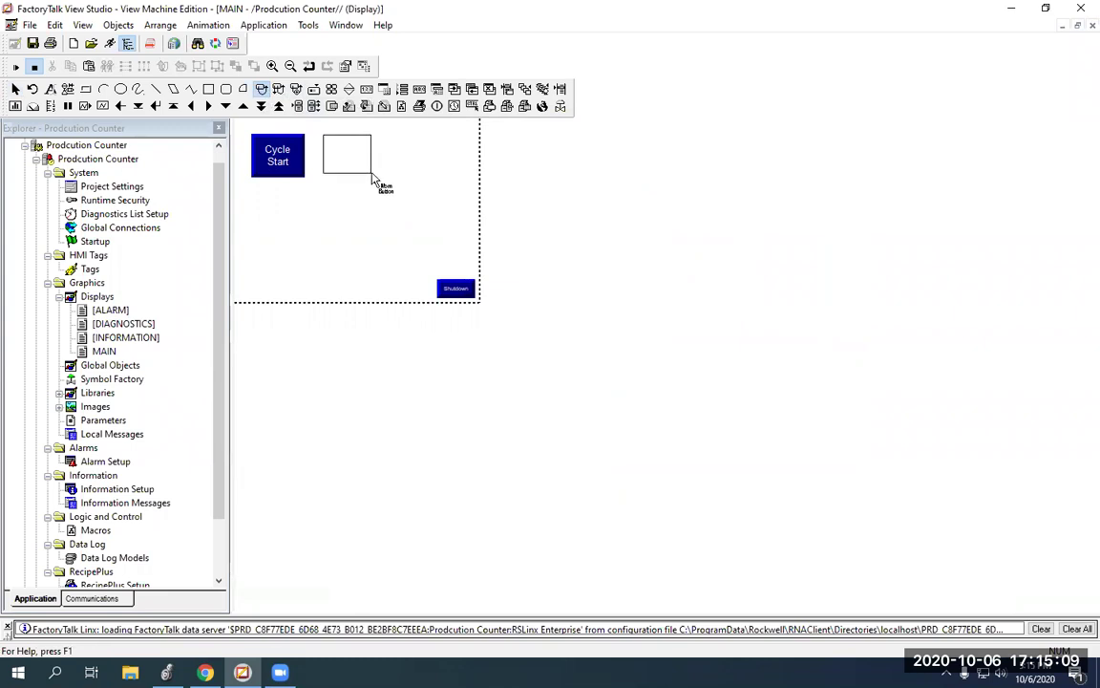
drag(373, 178, 382, 182)
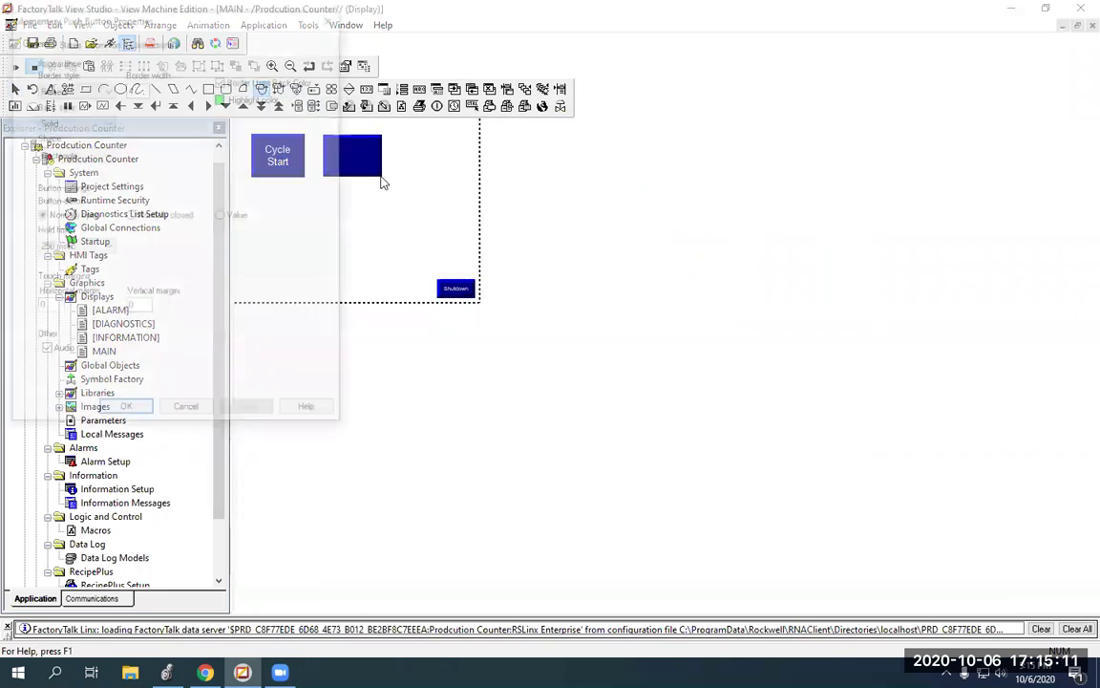
click(68, 42)
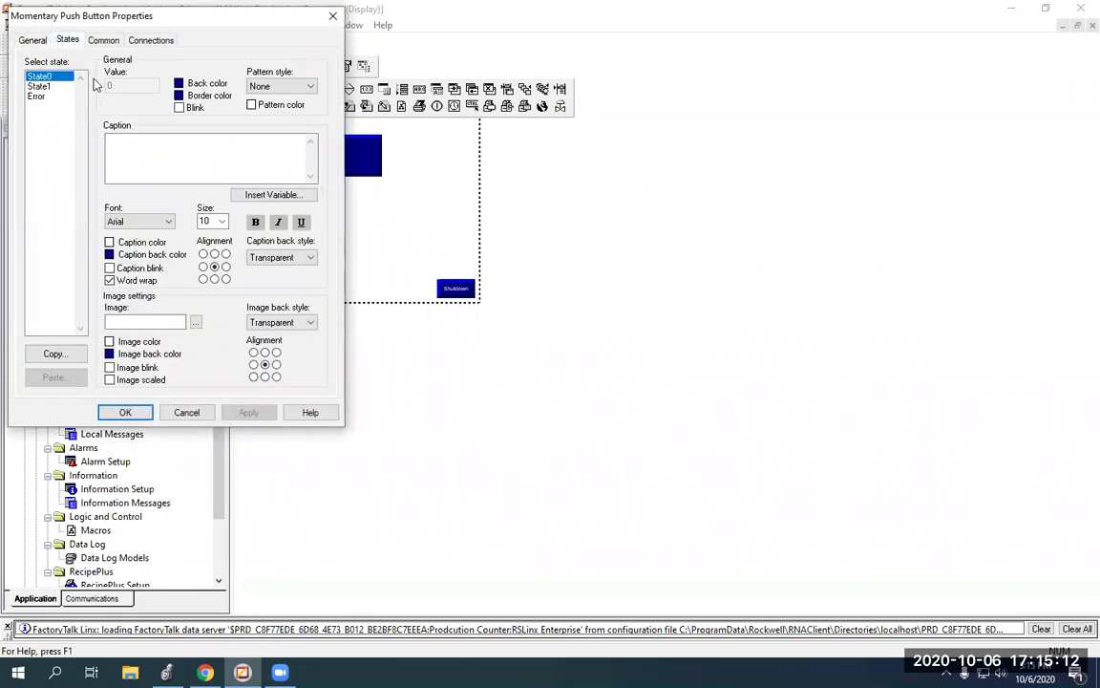
click(124, 164)
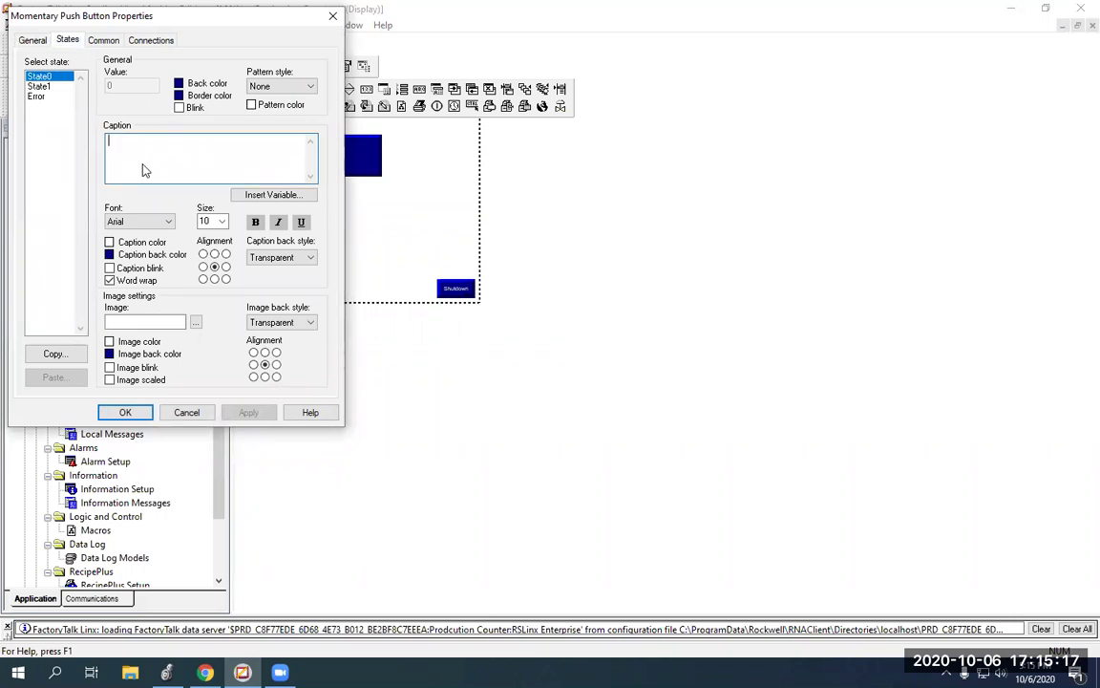
text(Light)
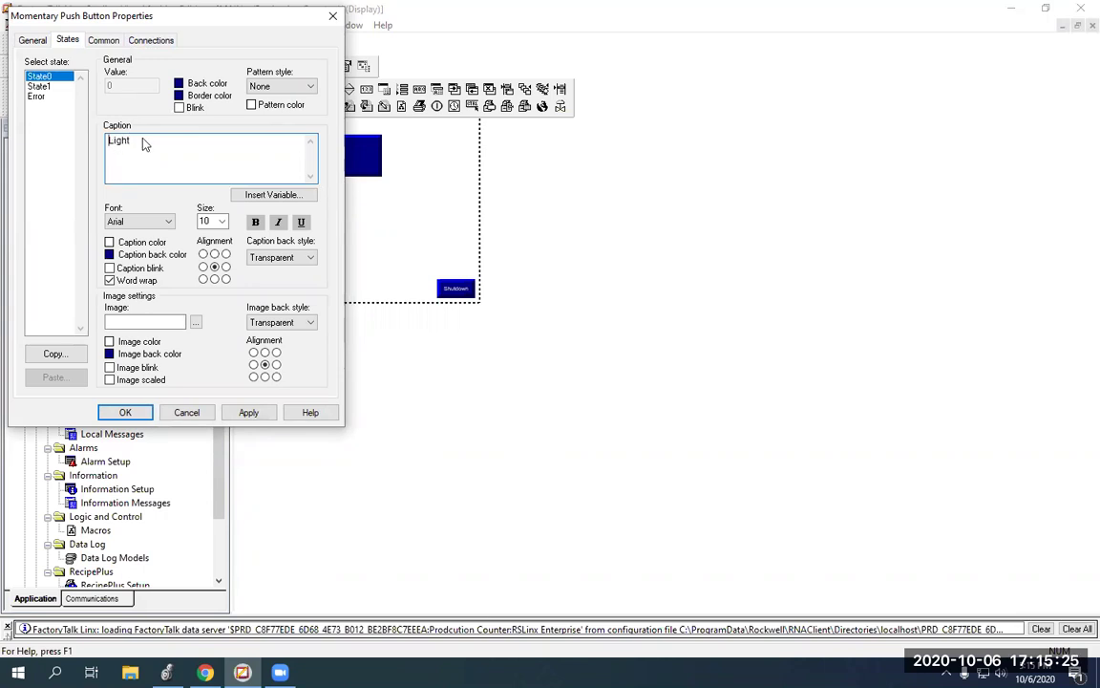
text(Run)
Connect the Run Light button's value to Enable_Light, then draw a third push button beside it.
click(146, 41)
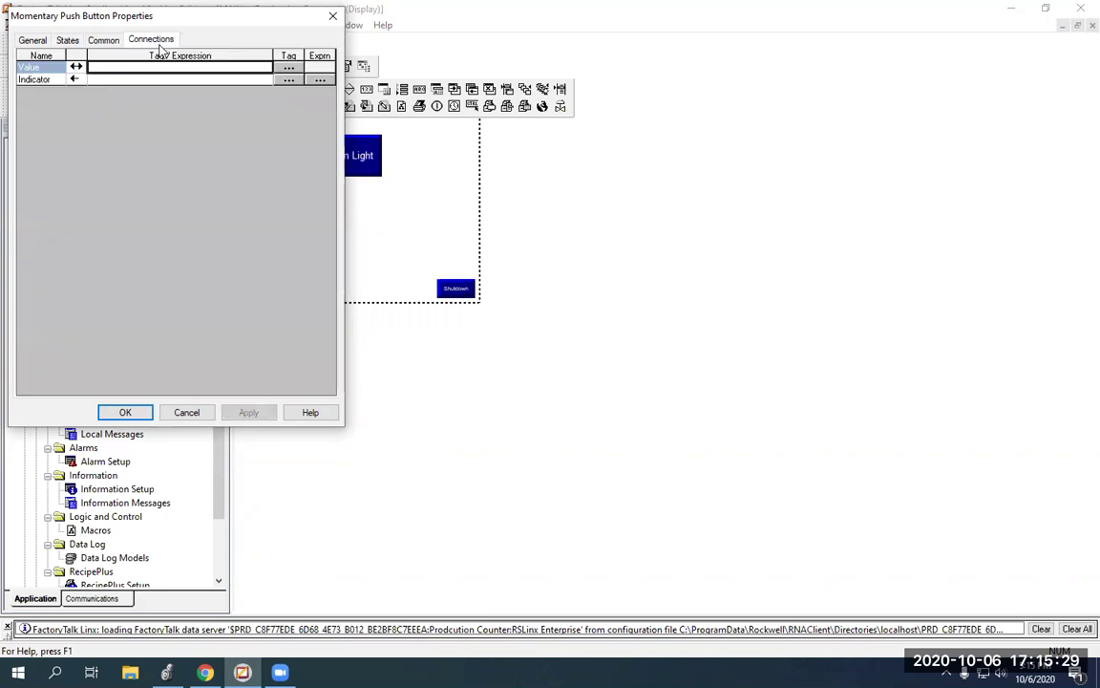
click(288, 67)
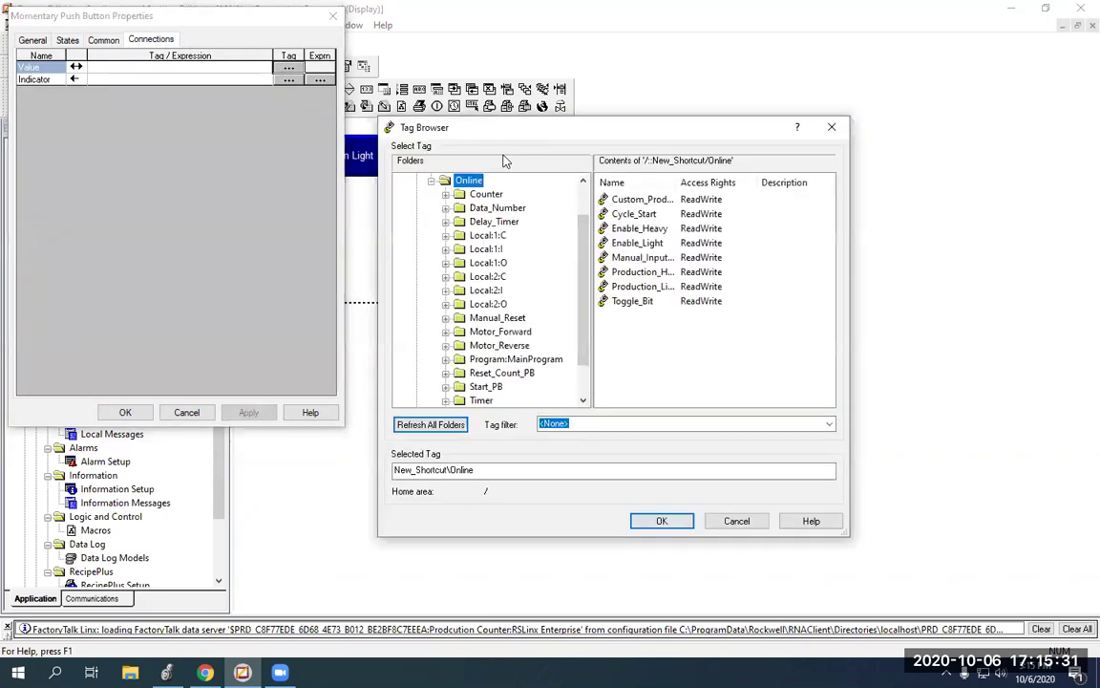
double_click(648, 244)
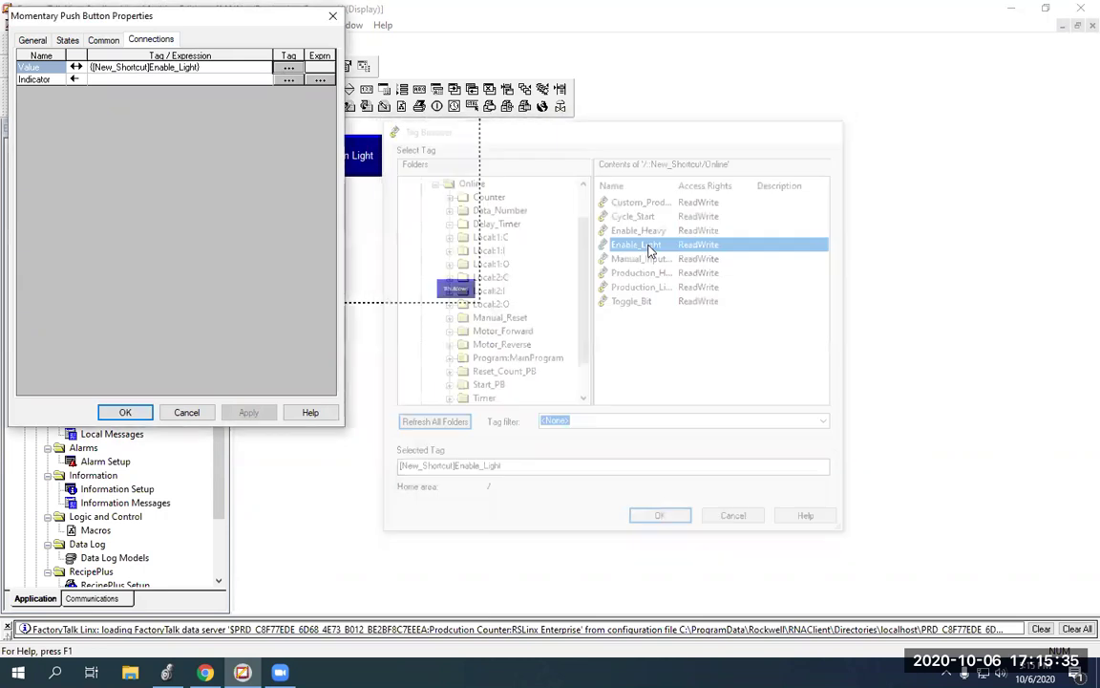
click(125, 411)
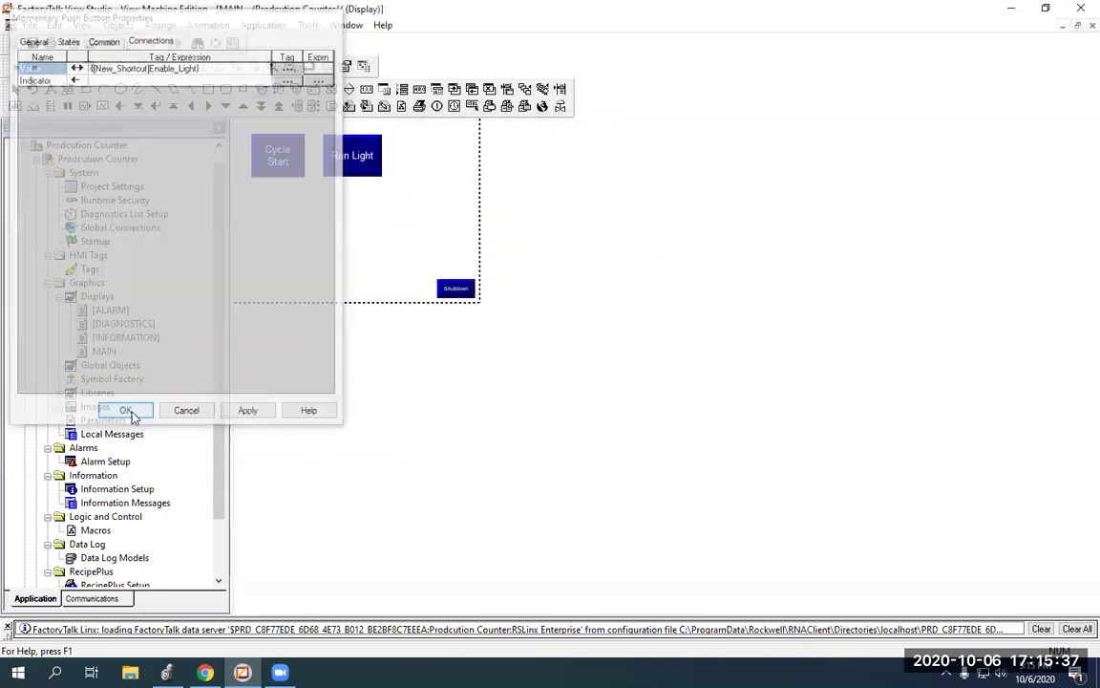
drag(407, 143, 460, 183)
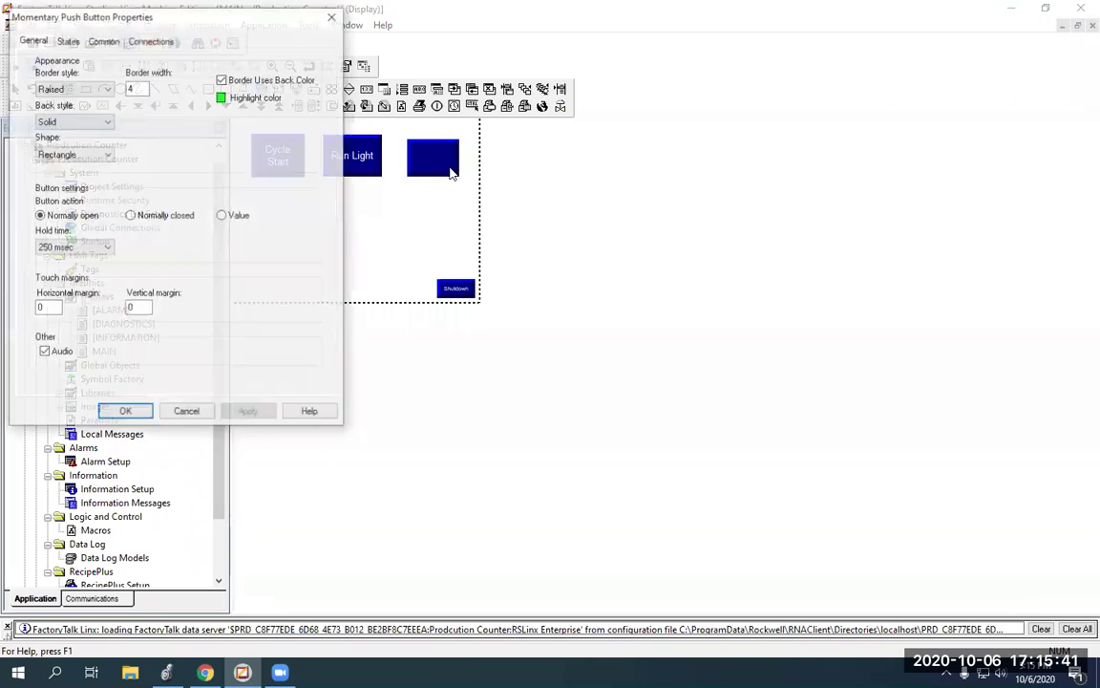
Caption the third button Run Heavy and connect its value to the Enable_Heavy tag.
click(67, 40)
click(153, 147)
text(Run Heavy)
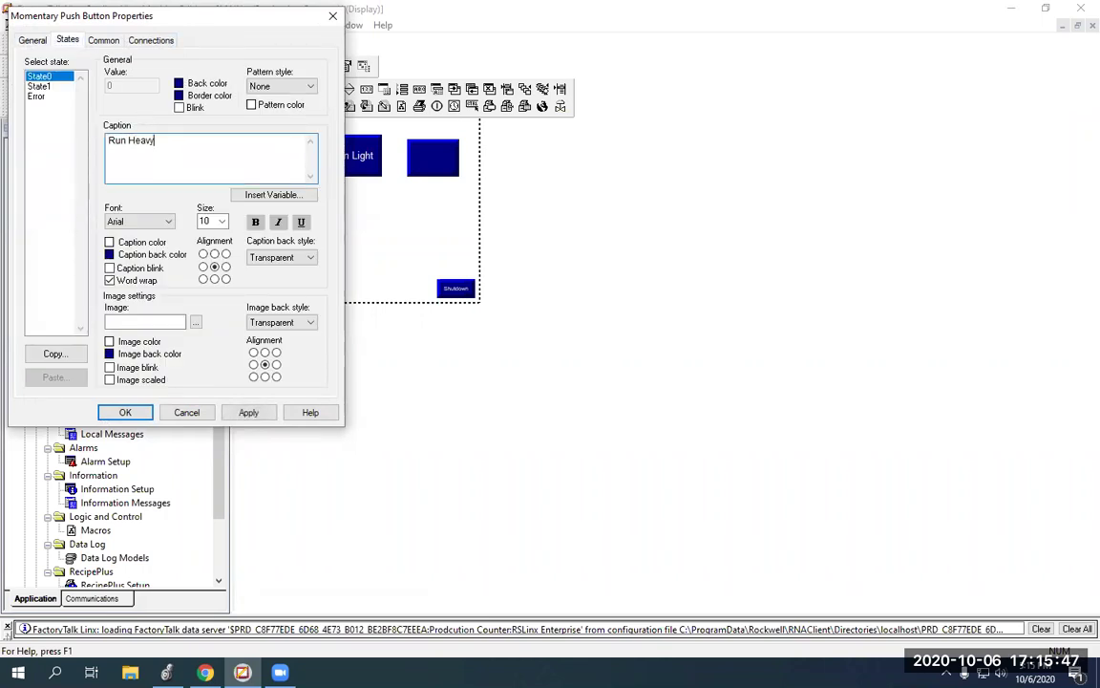
click(154, 39)
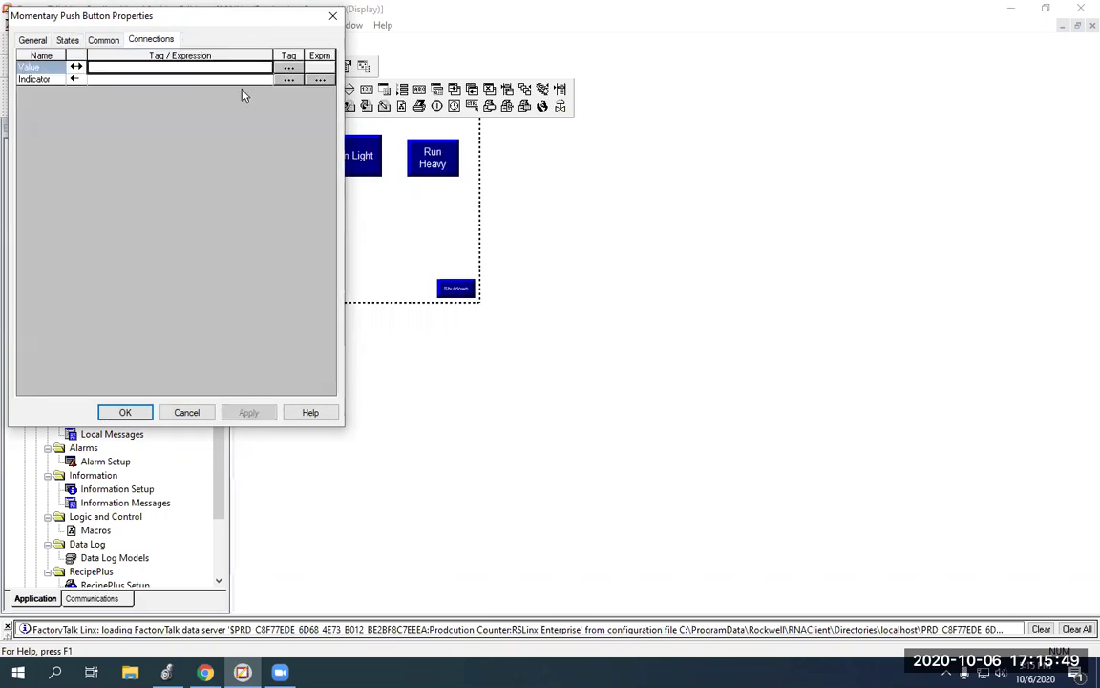
click(289, 68)
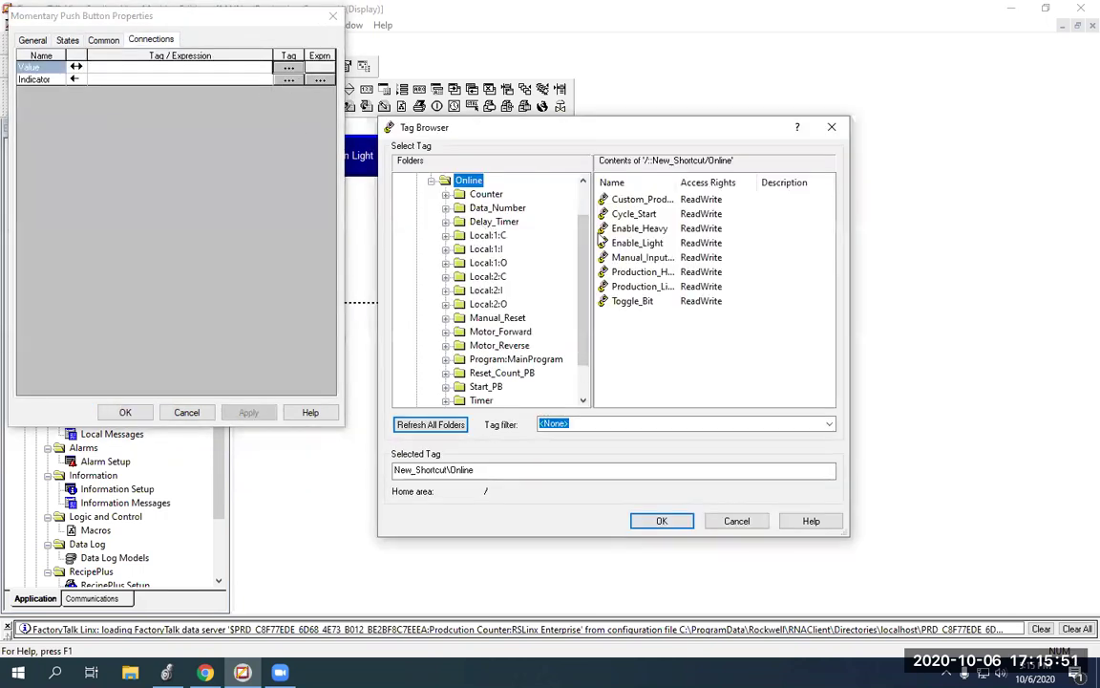
double_click(657, 230)
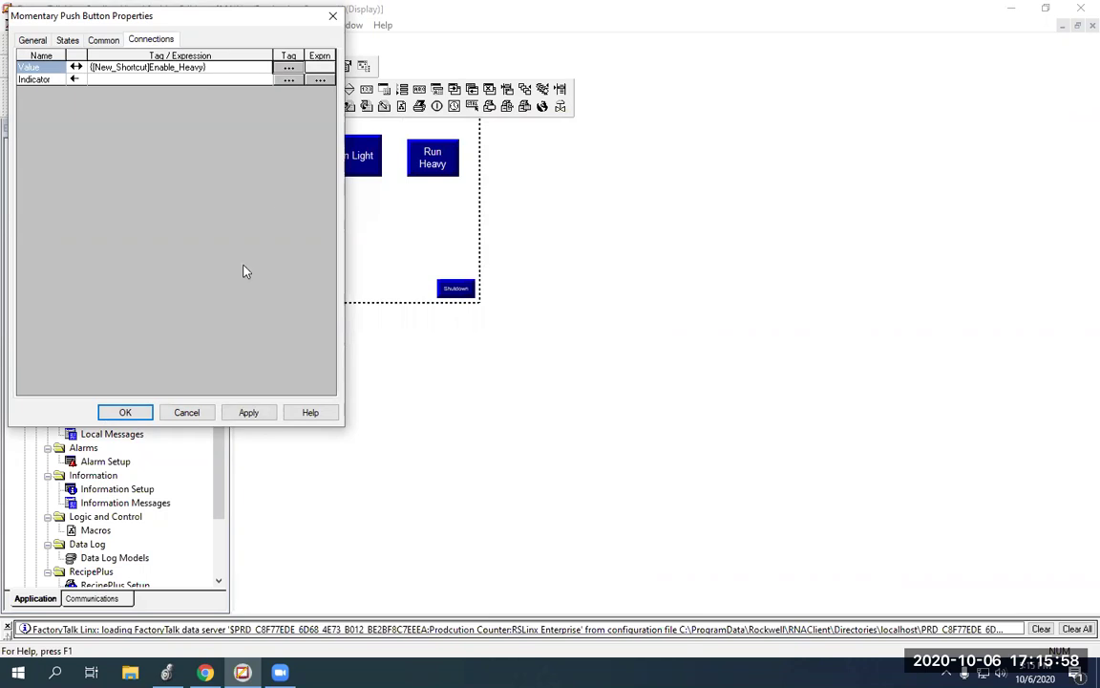
click(125, 413)
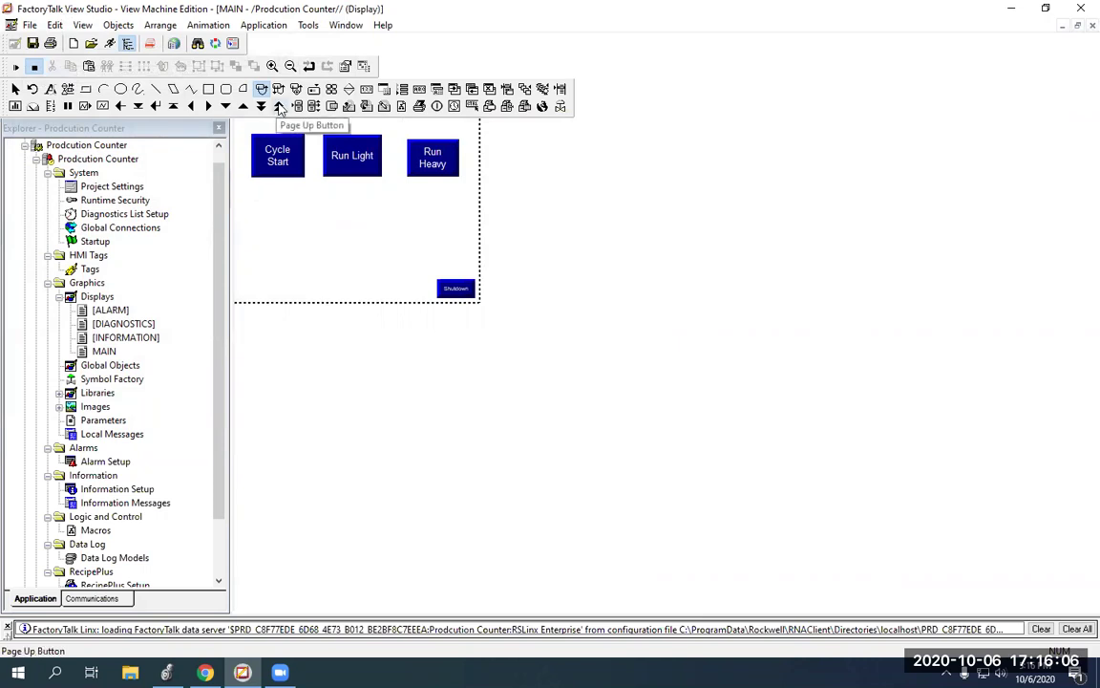
Draw a numeric input below Cycle Start and give it the Run Custom caption.
click(385, 90)
drag(251, 207, 335, 268)
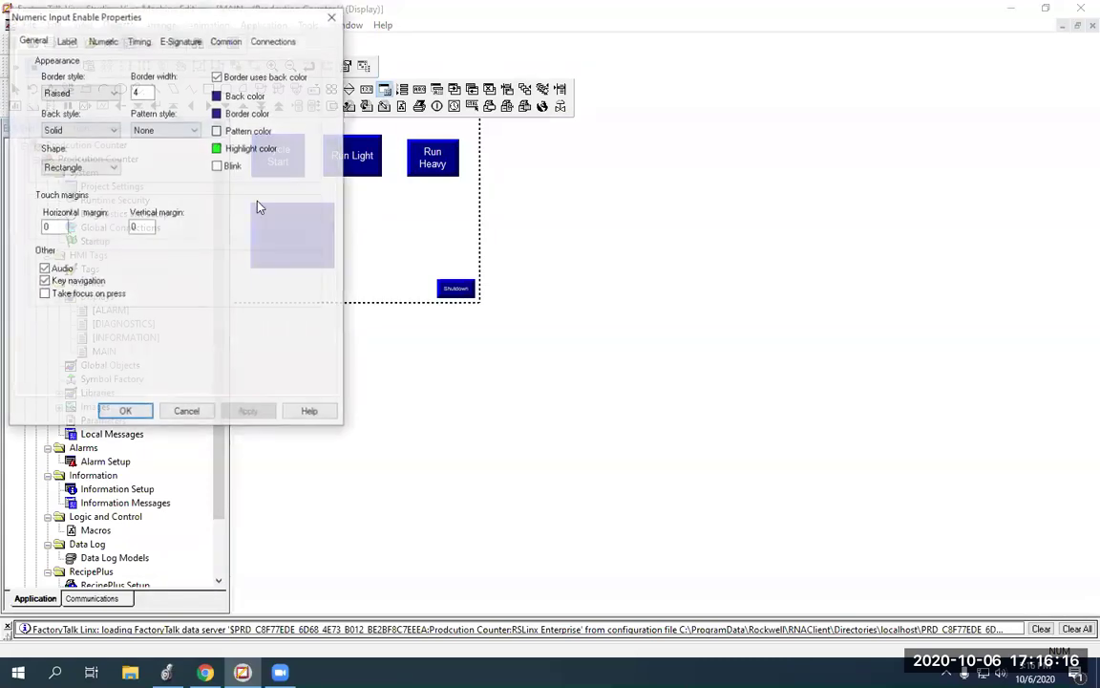
click(65, 40)
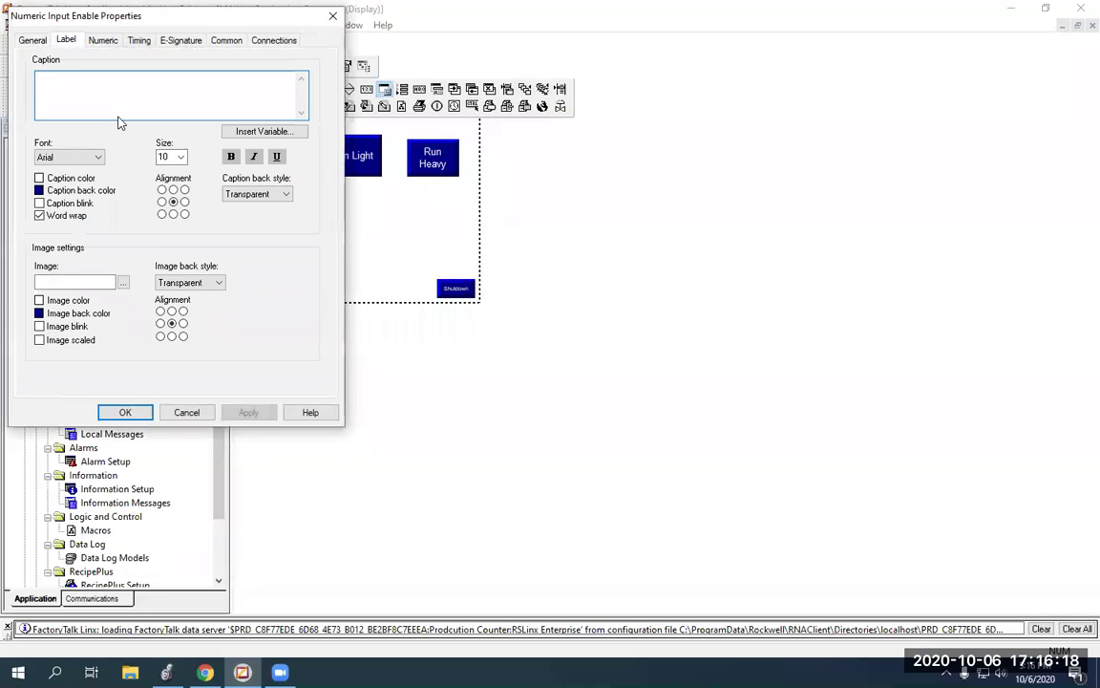
text(Custom)
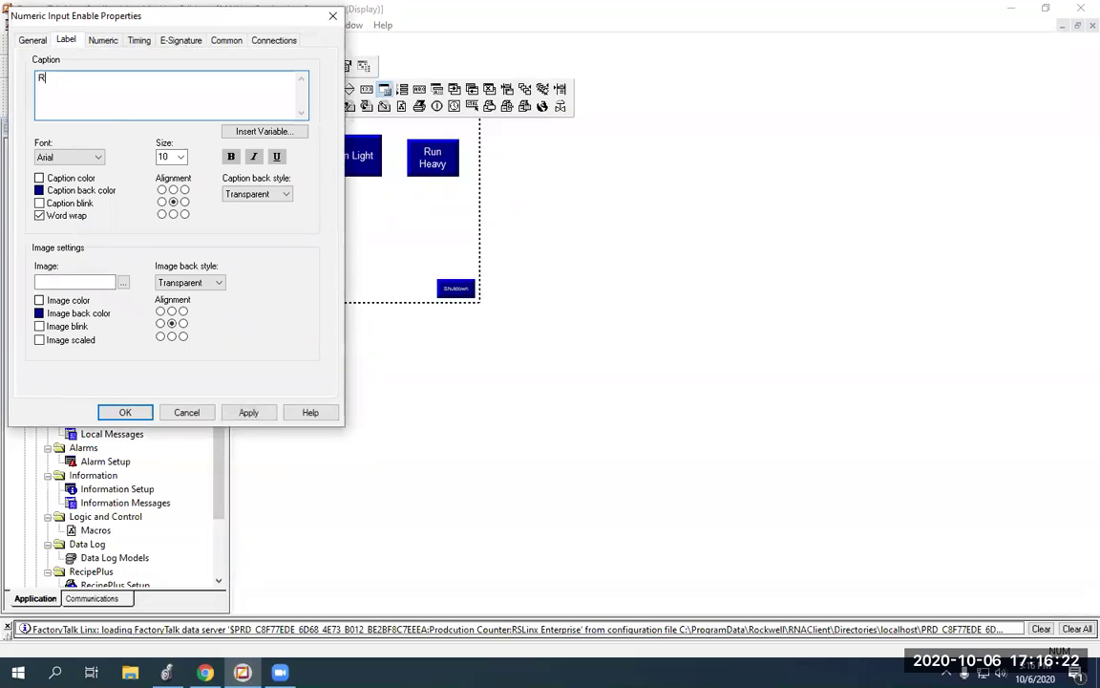
text(om)
Connect the numeric input's value to Custom_Production, checking the PLC ladder logic for the tag.
click(275, 40)
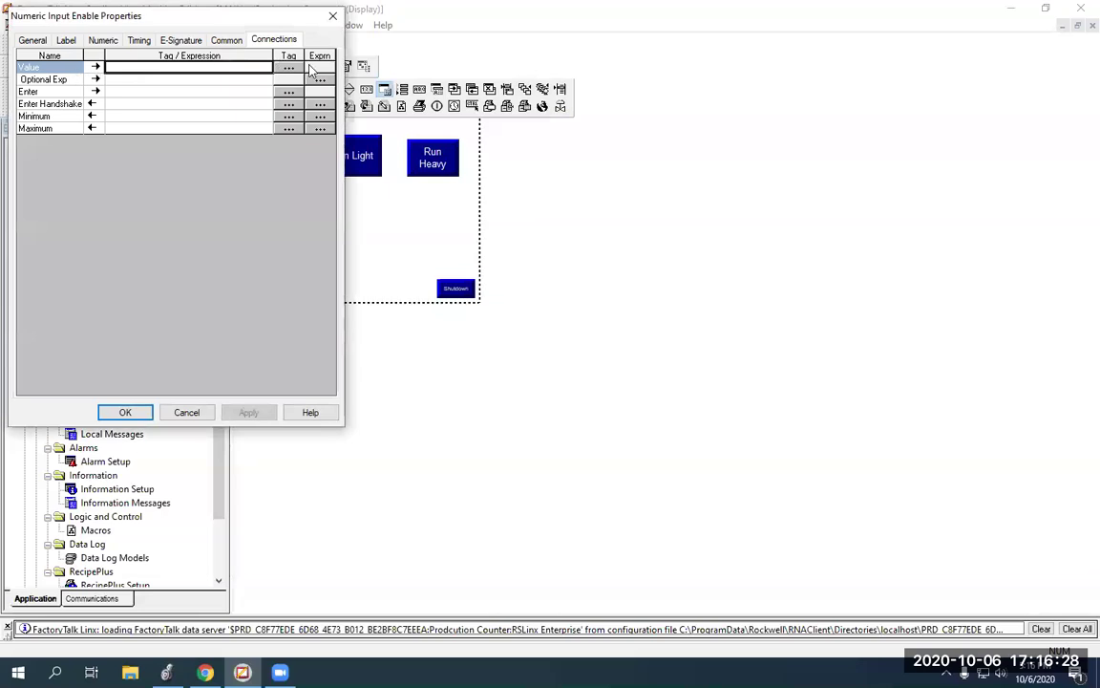
click(288, 69)
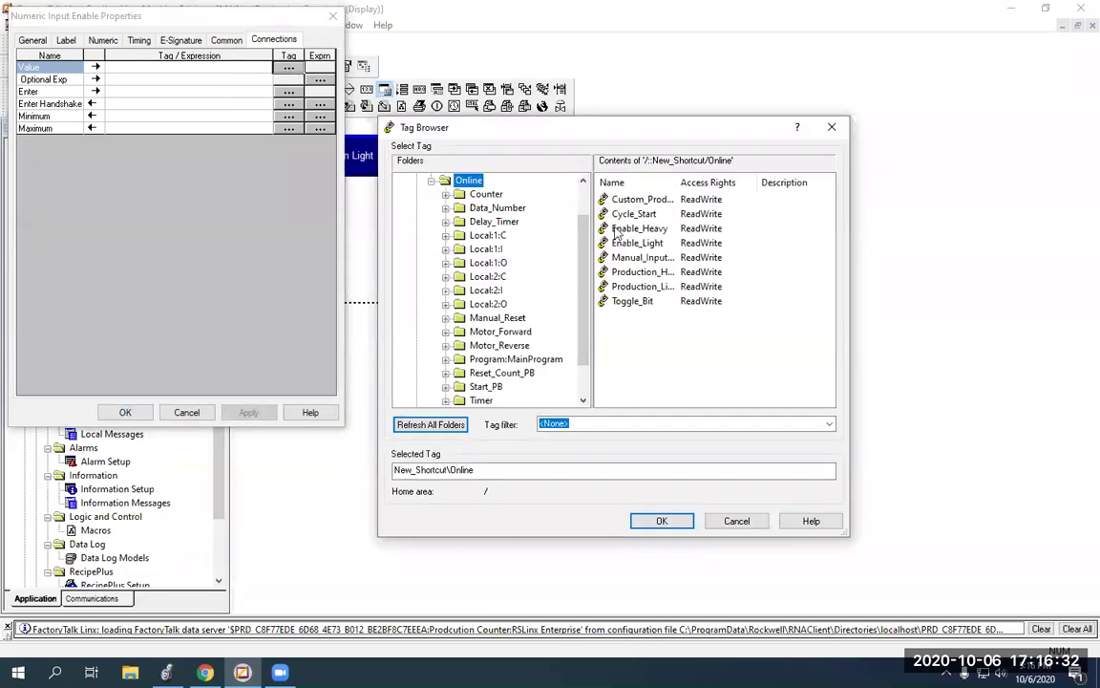
drag(678, 182, 715, 181)
mouse_move(669, 400)
mouse_down()
mouse_move(718, 401)
mouse_move(650, 401)
mouse_up()
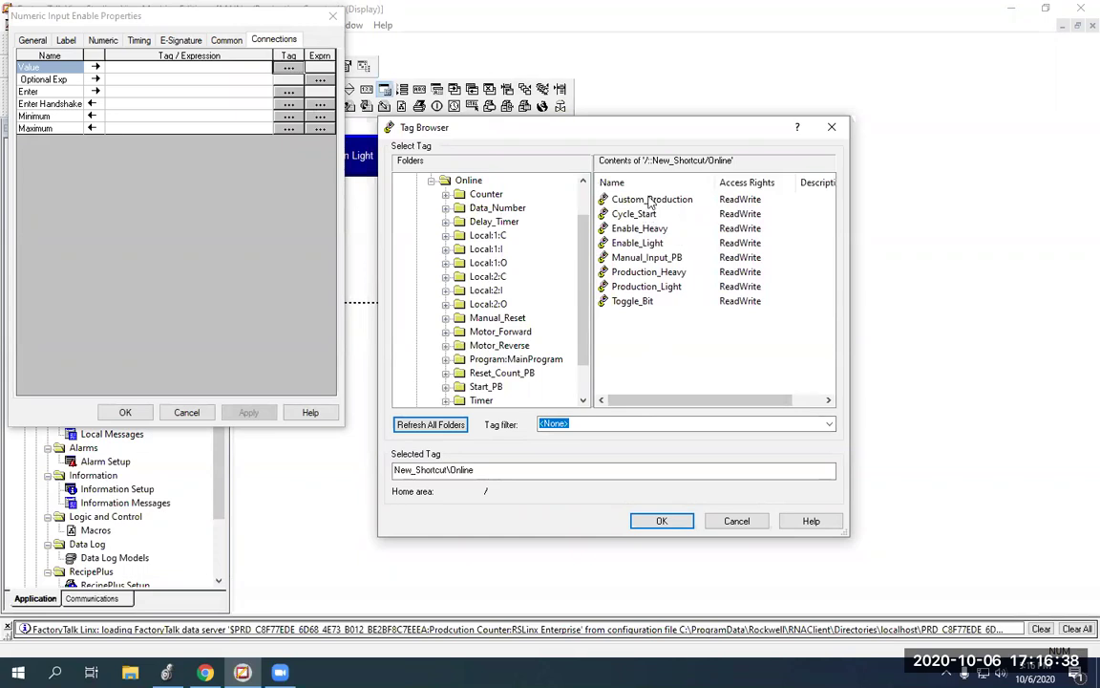
key(alt+Tab)
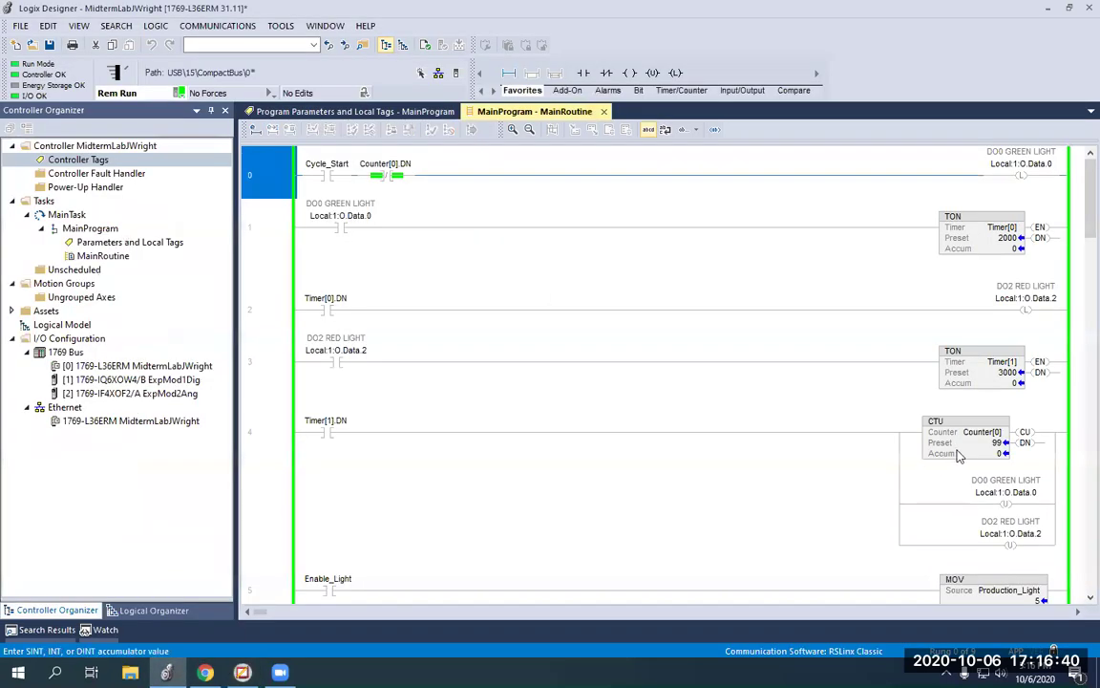
scroll(1007, 456, down, 5)
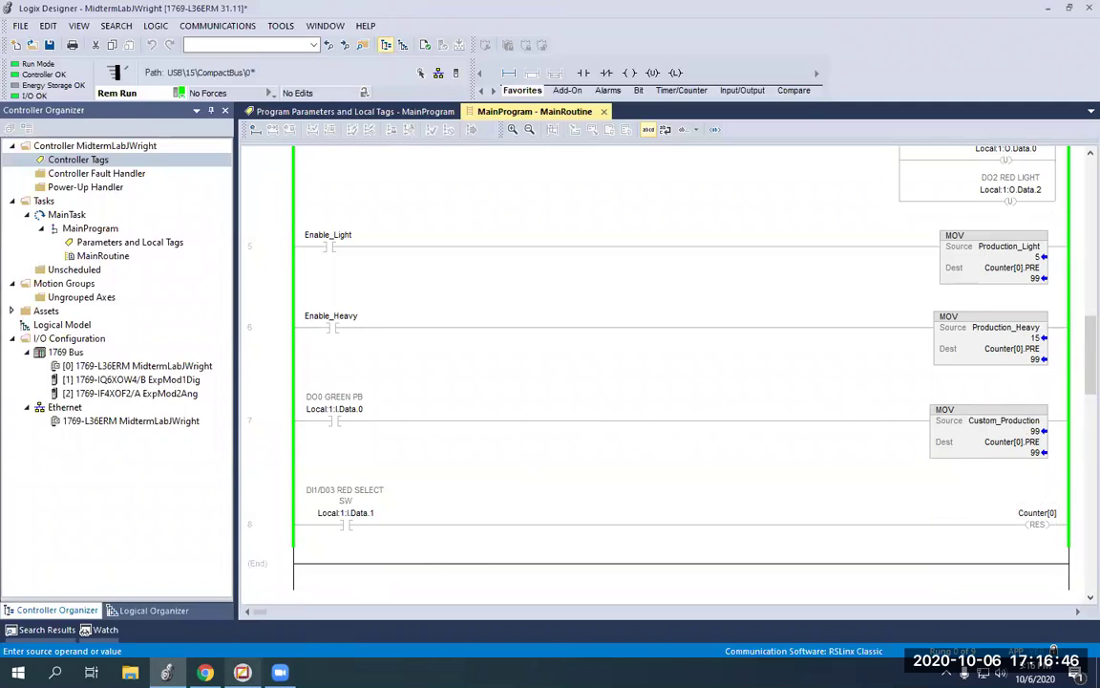
mouse_move(242, 673)
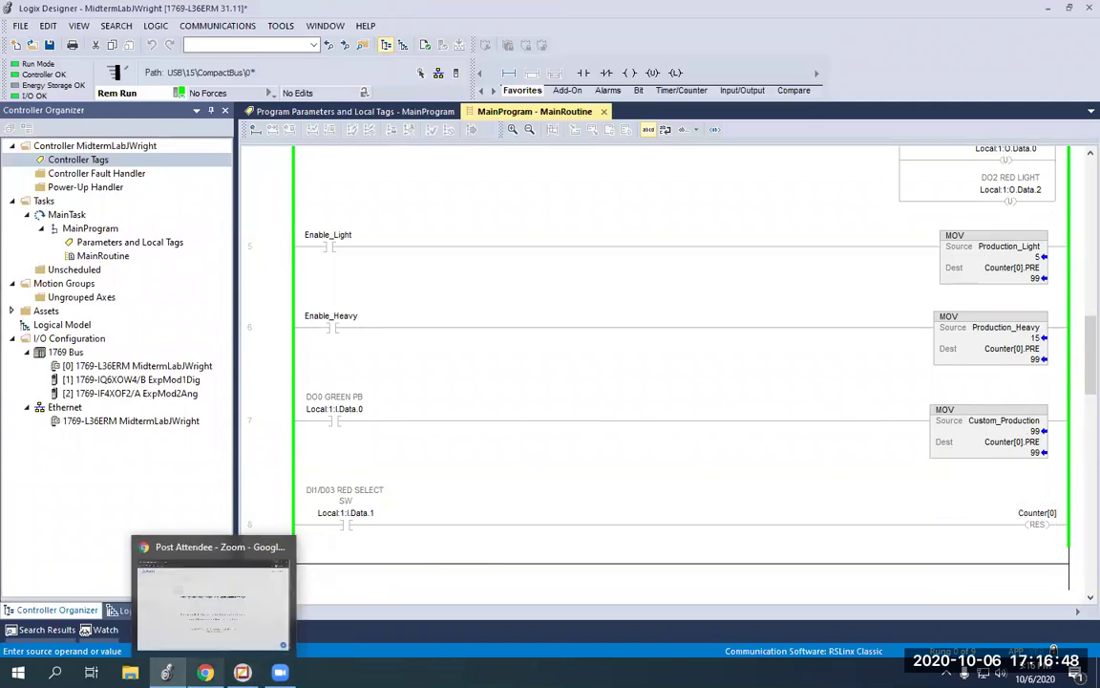
click(241, 673)
double_click(652, 199)
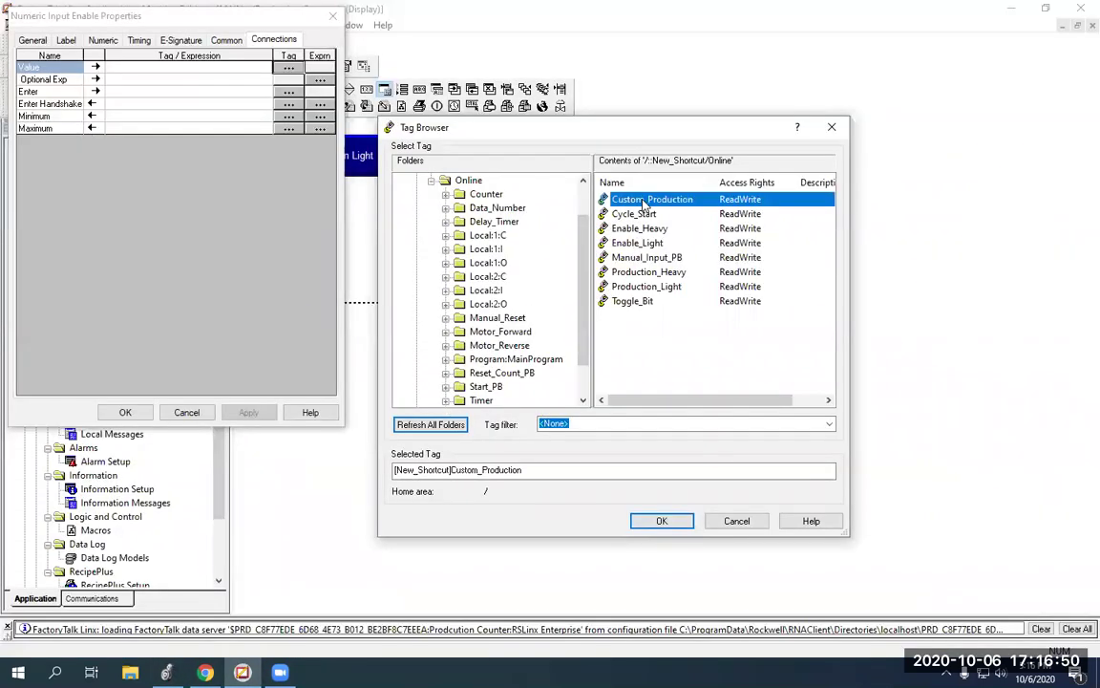
click(125, 411)
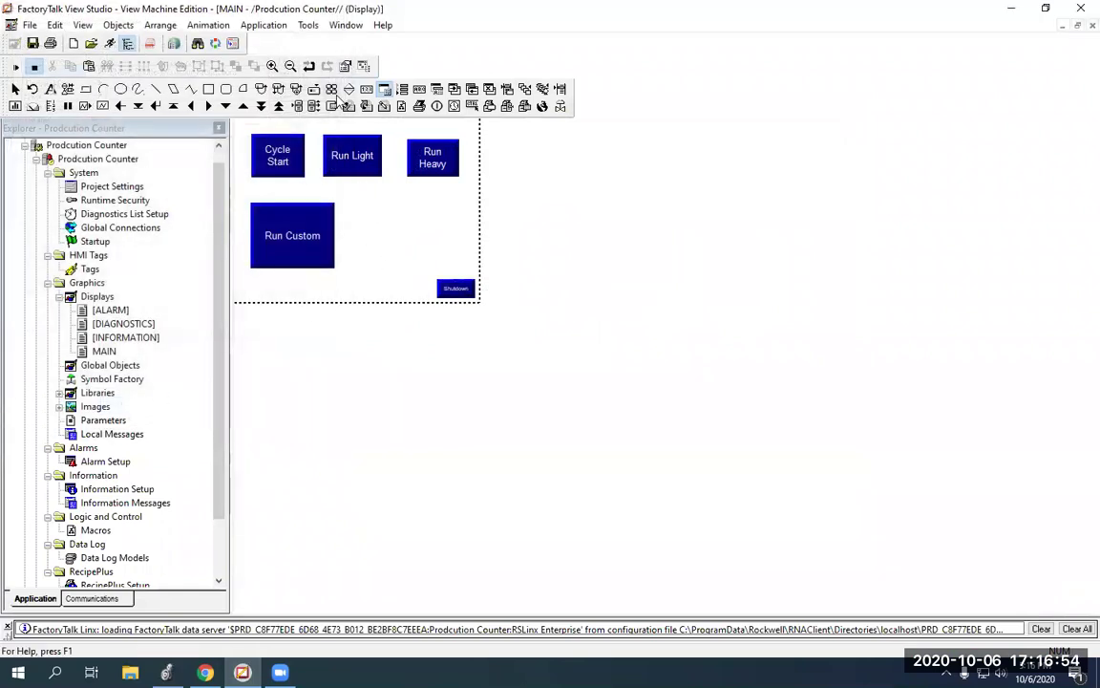
Draw a numeric display beside Run Custom and start choosing its value tag.
click(367, 92)
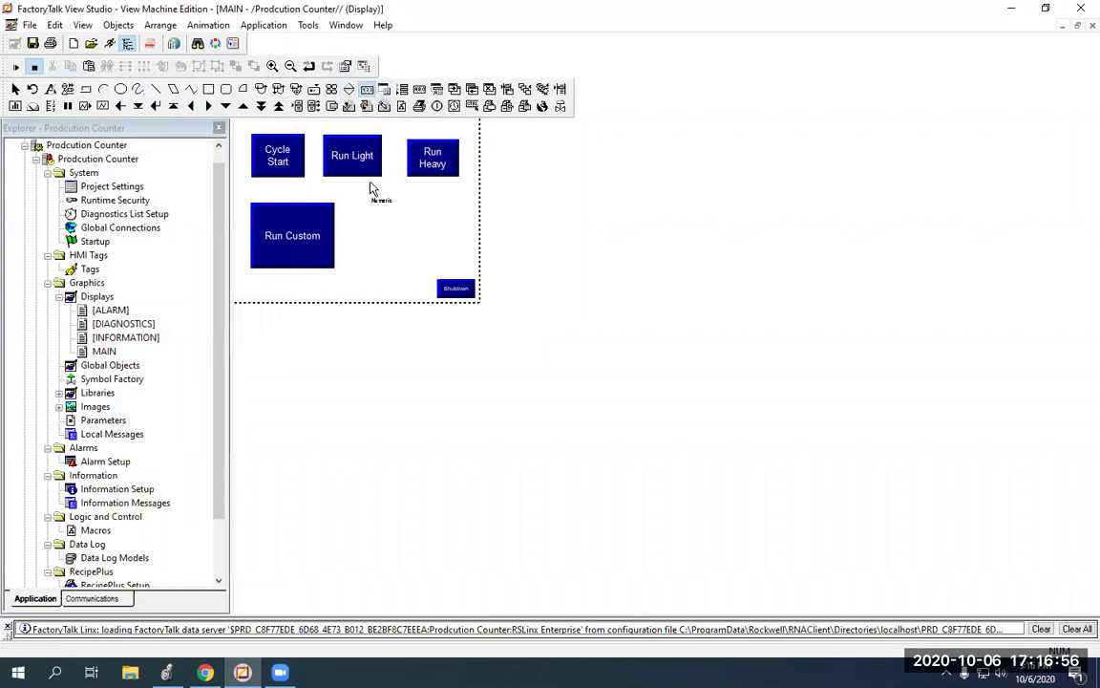
drag(360, 210, 444, 259)
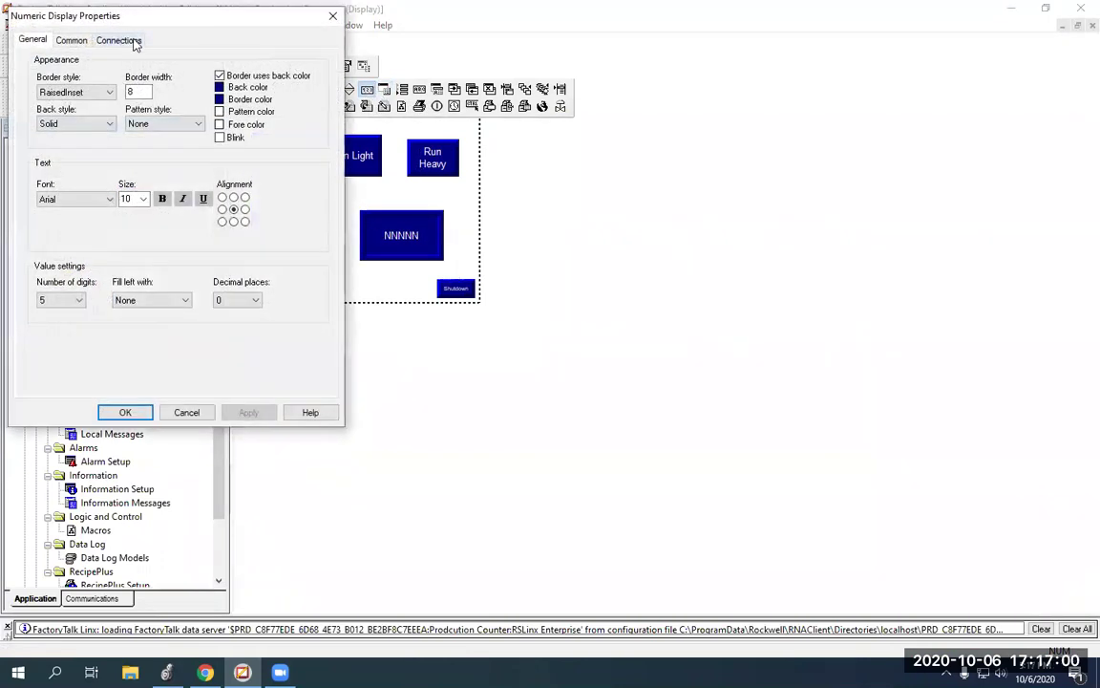
click(118, 40)
click(287, 67)
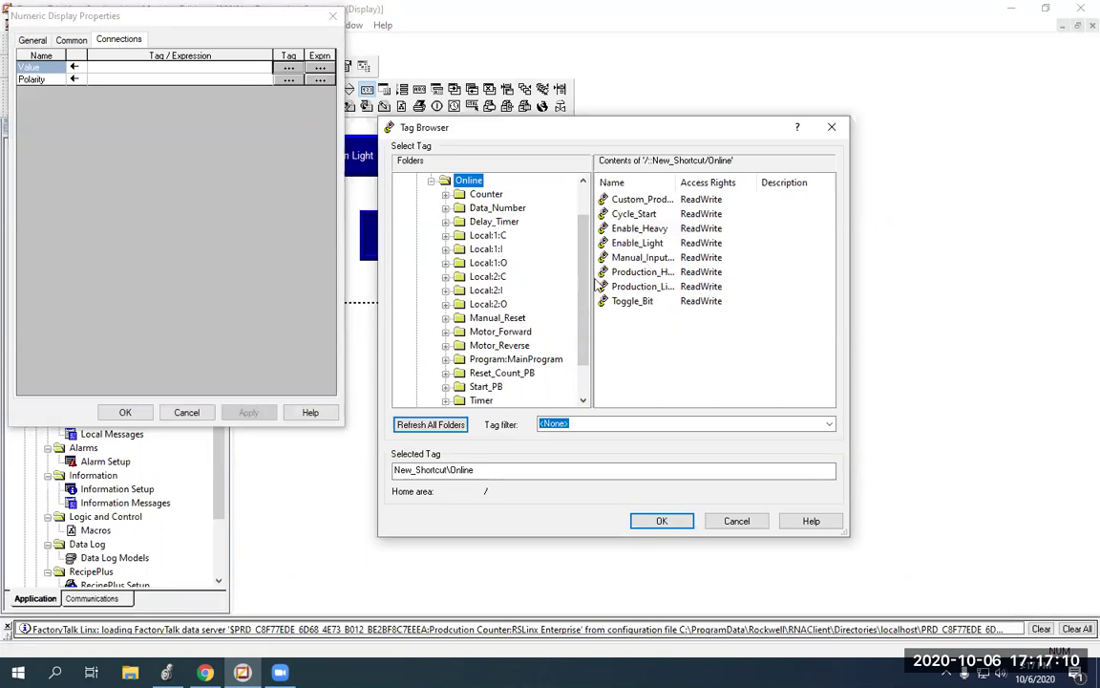
After checking the PLC counter logic, assign Counter[0].ACC as the display's value.
click(166, 672)
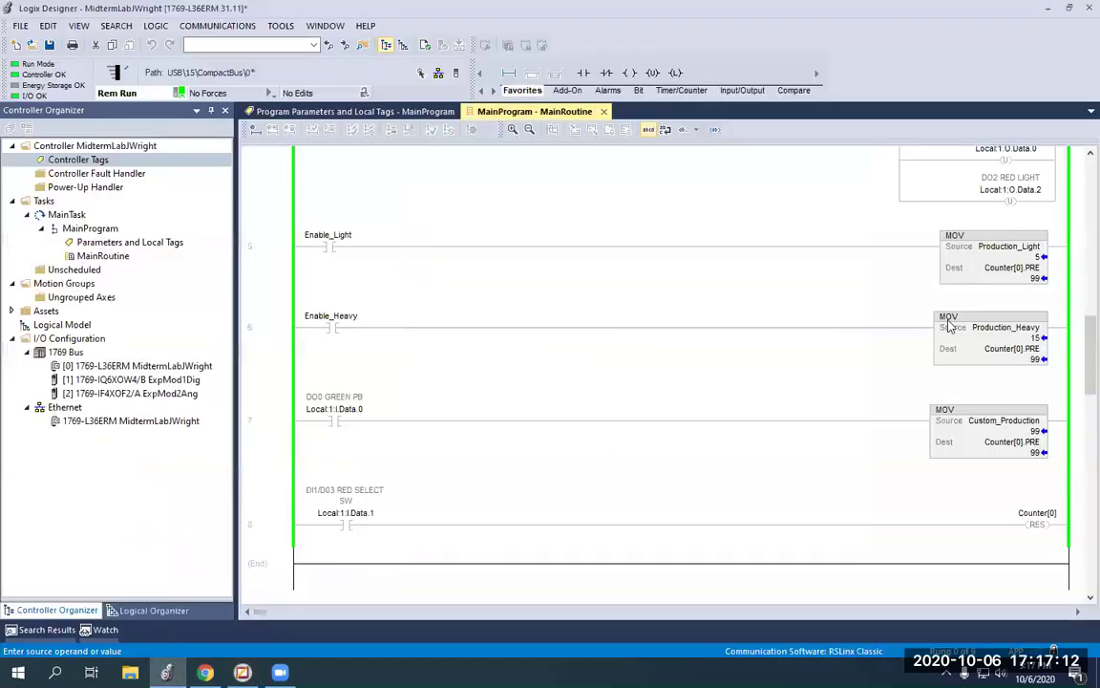
scroll(944, 315, up, 1)
scroll(987, 252, up, 3)
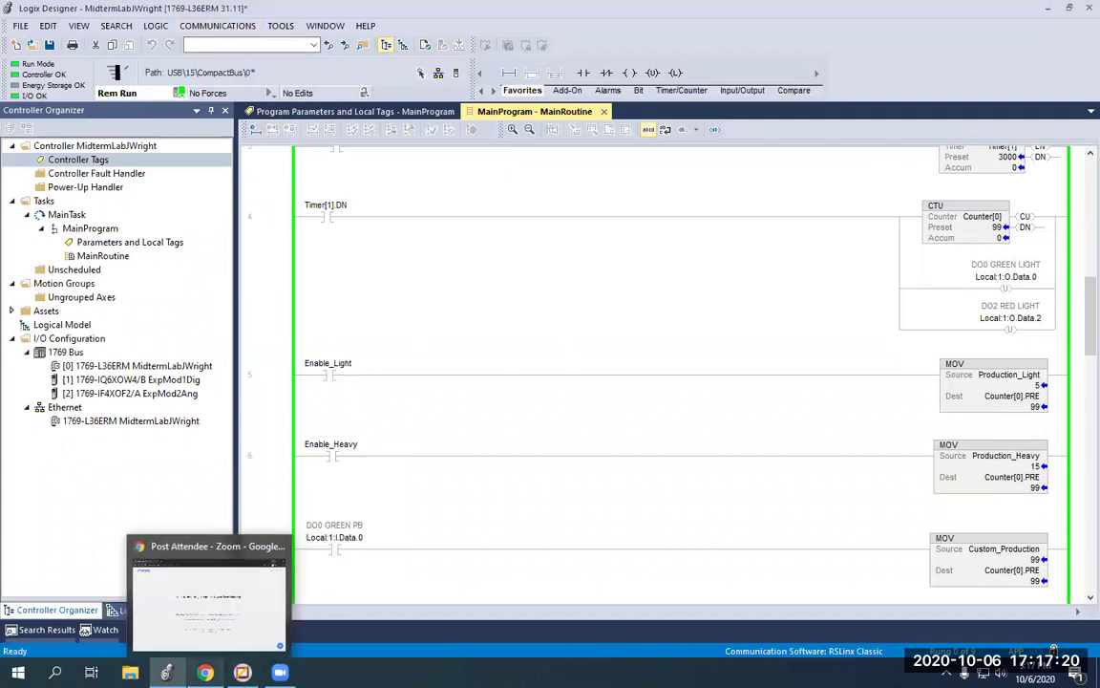
mouse_move(166, 673)
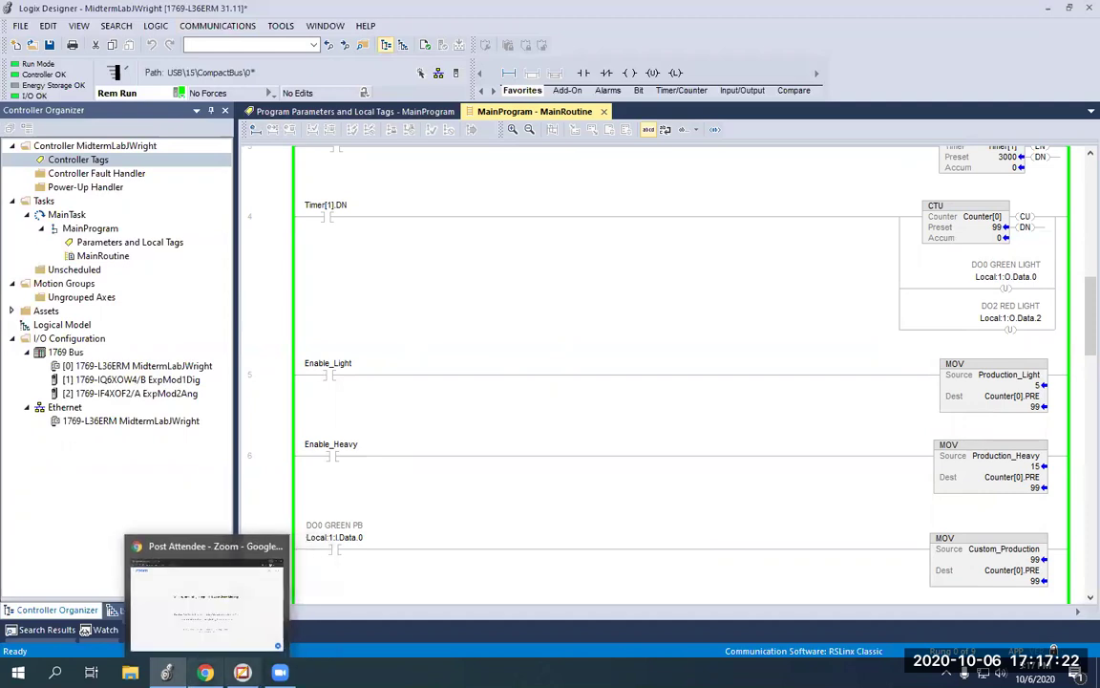
click(166, 672)
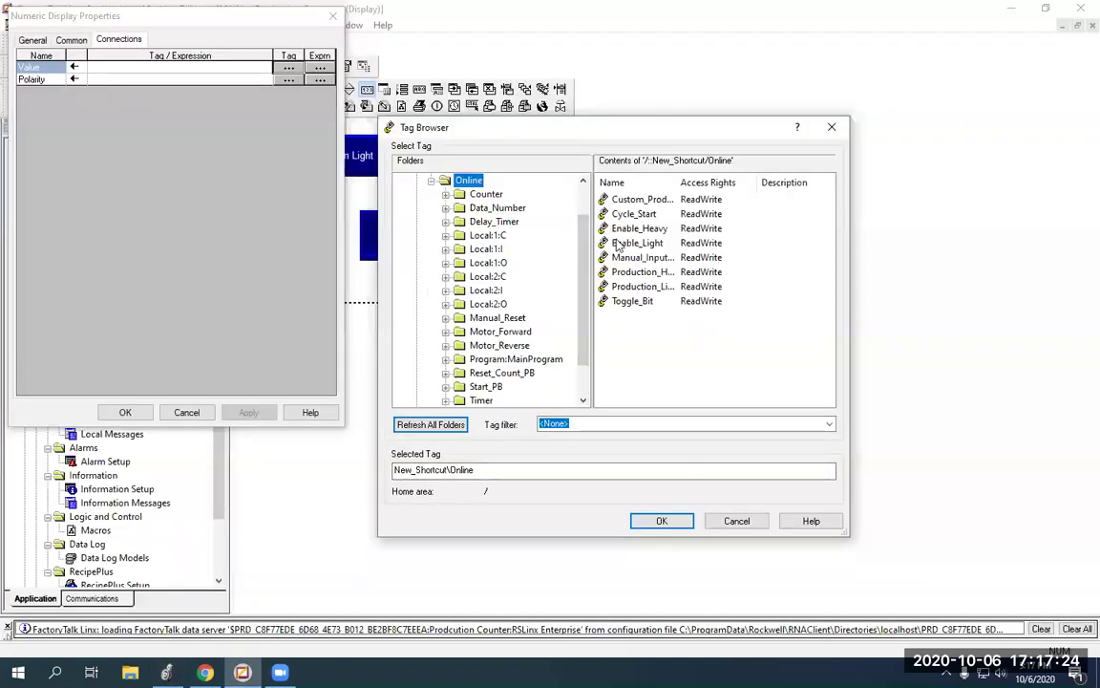
scroll(482, 250, down, 1)
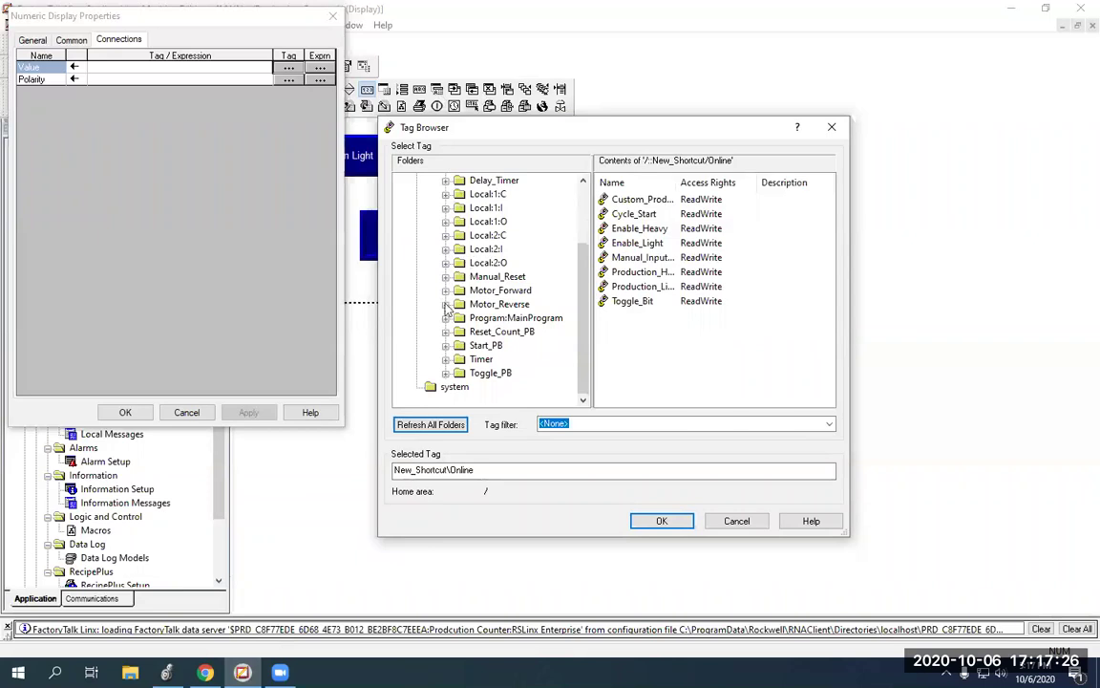
scroll(460, 326, up, 1)
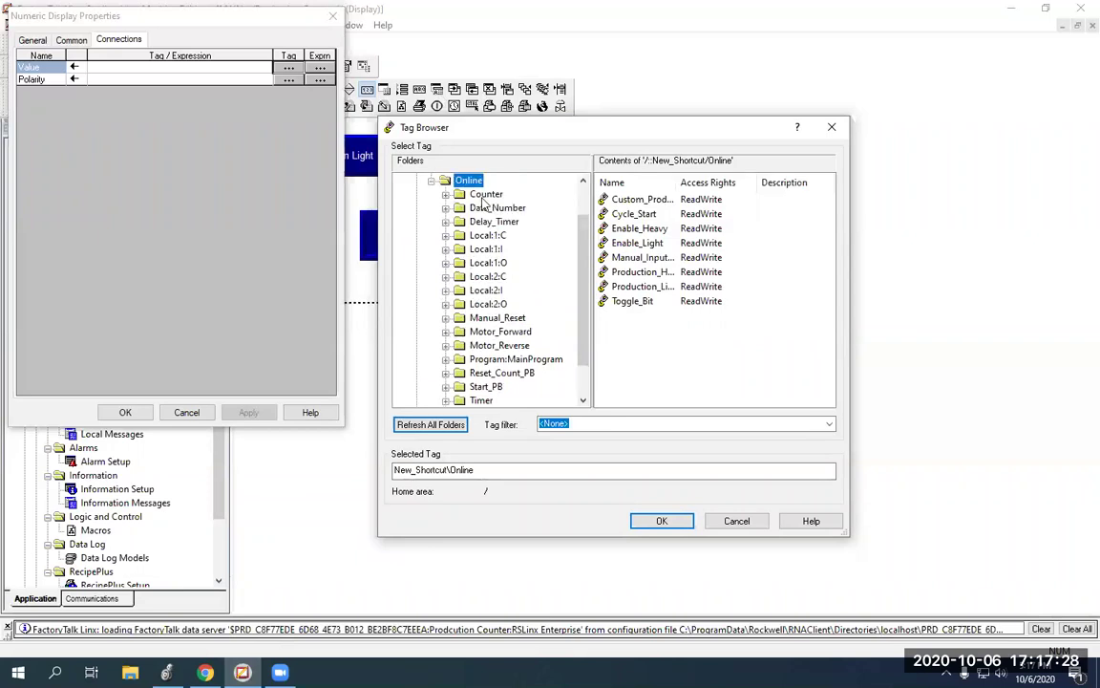
click(446, 194)
click(499, 207)
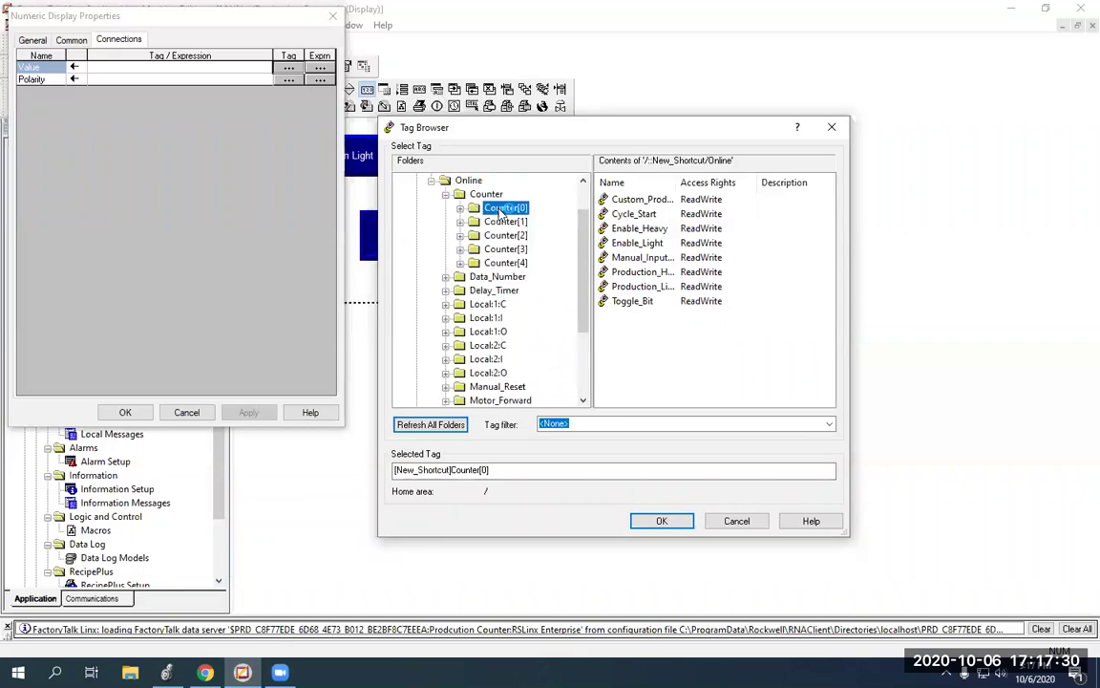
double_click(619, 198)
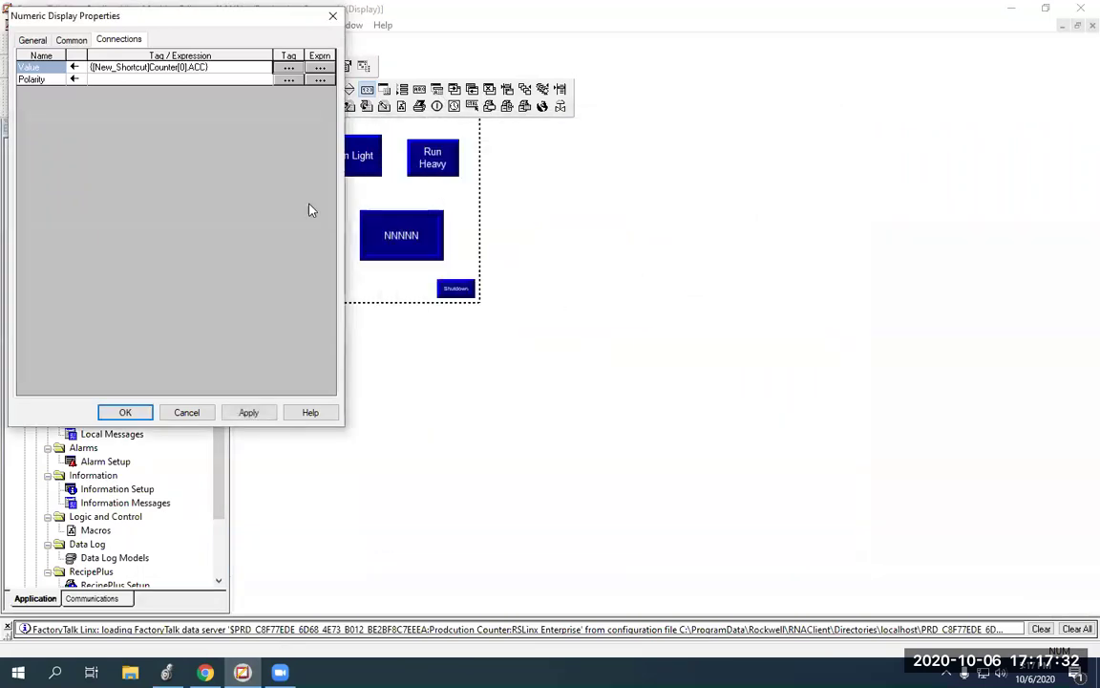
click(141, 413)
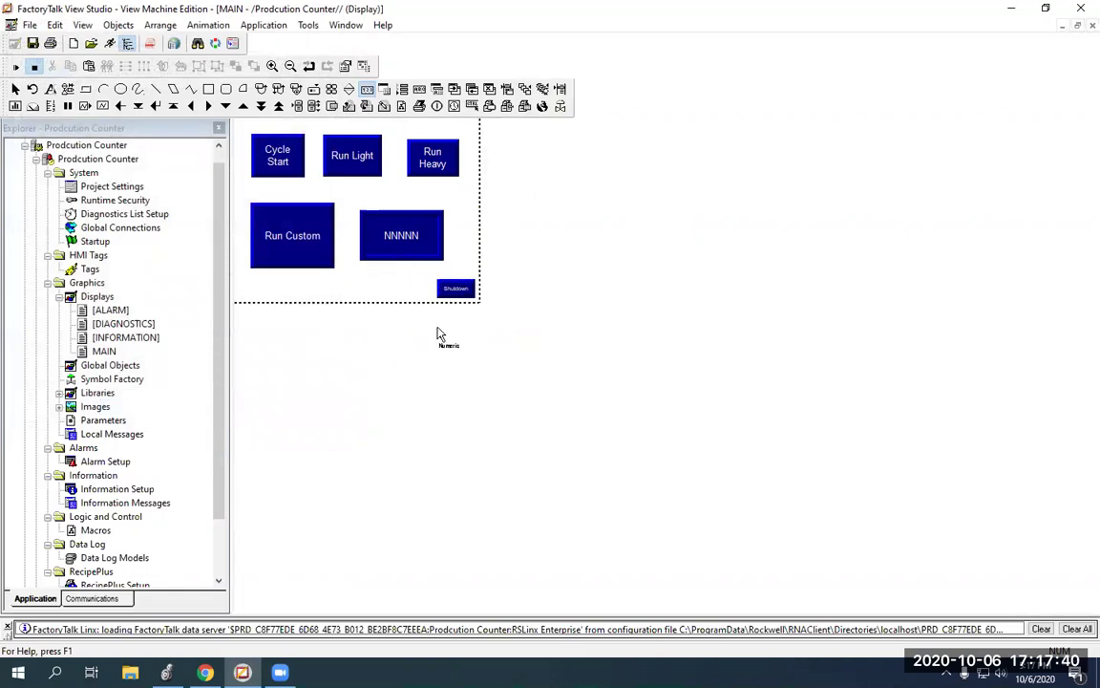
Build the Prodcution Counter runtime file targeting Runtime 8.0, saving the MAIN display changes.
click(567, 291)
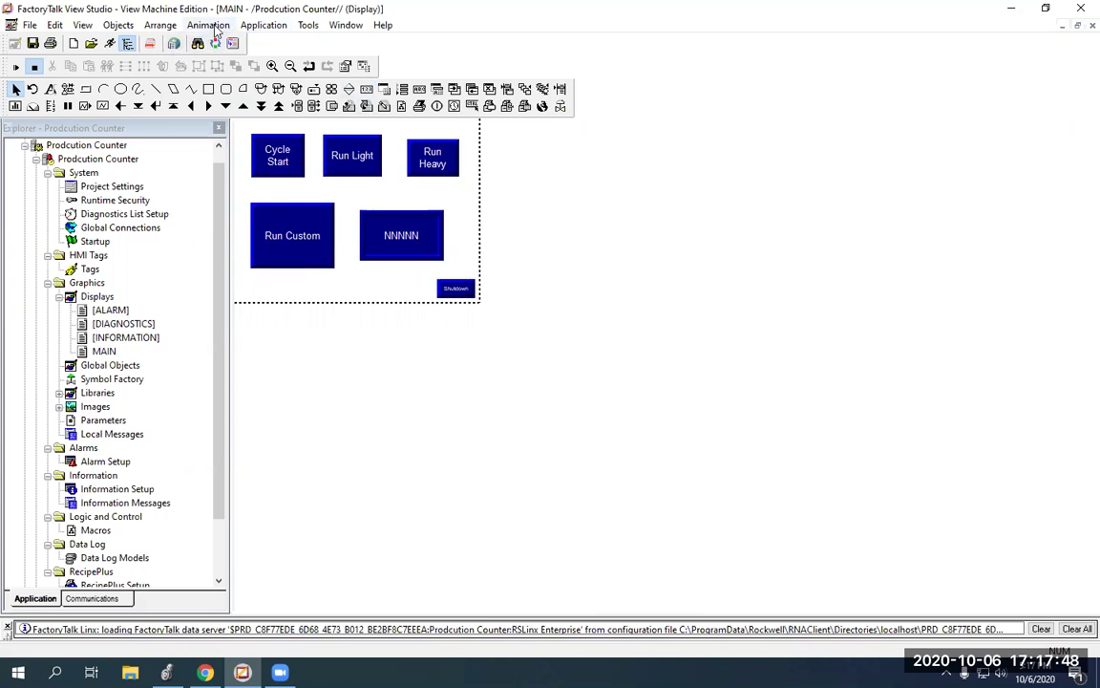
click(262, 25)
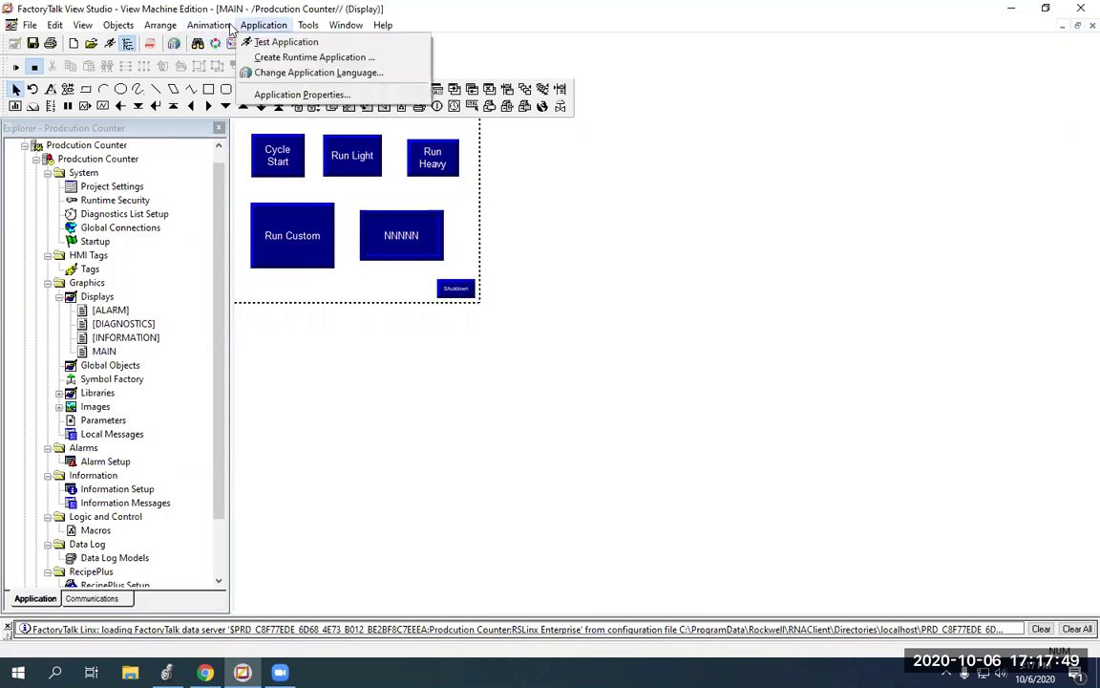
click(288, 61)
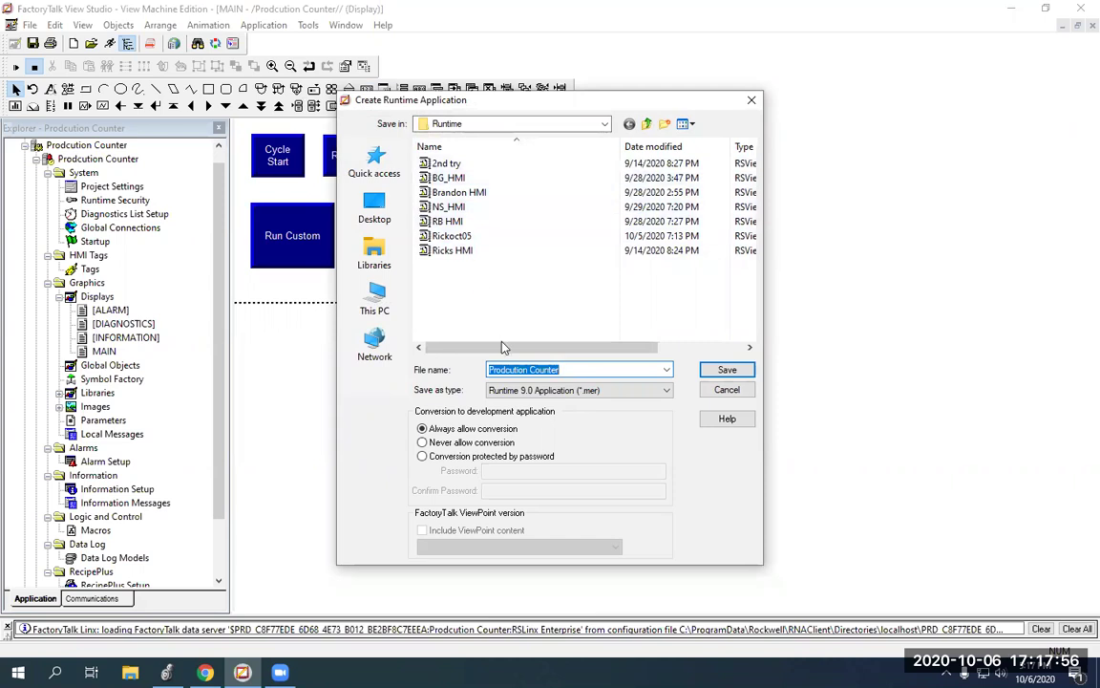
click(577, 388)
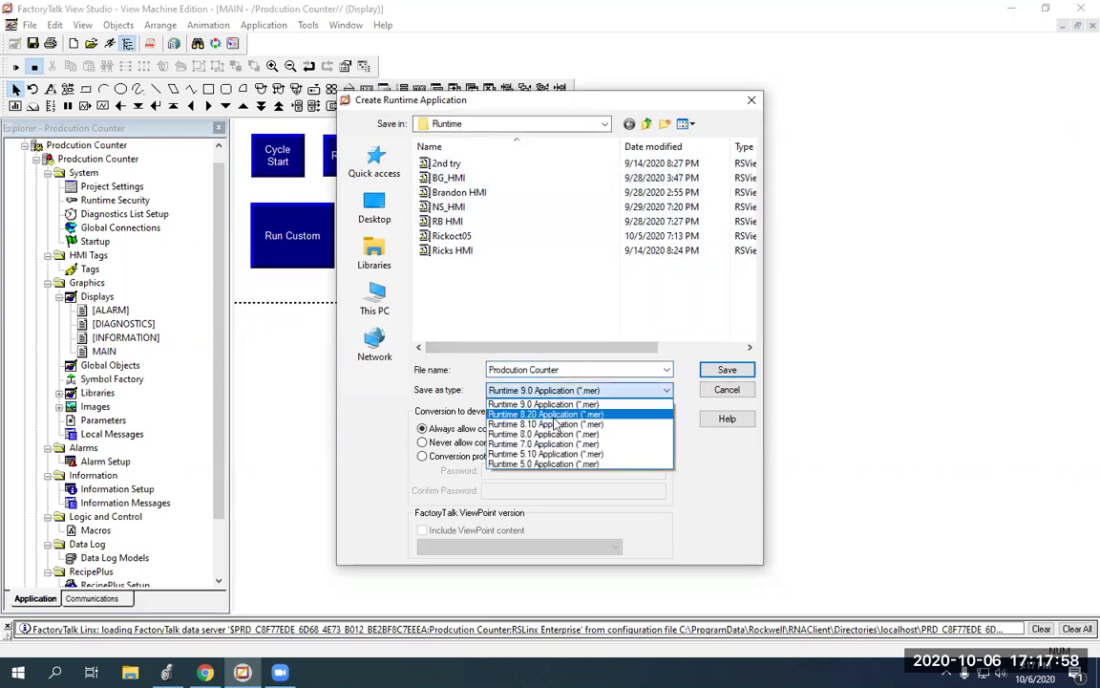
click(558, 434)
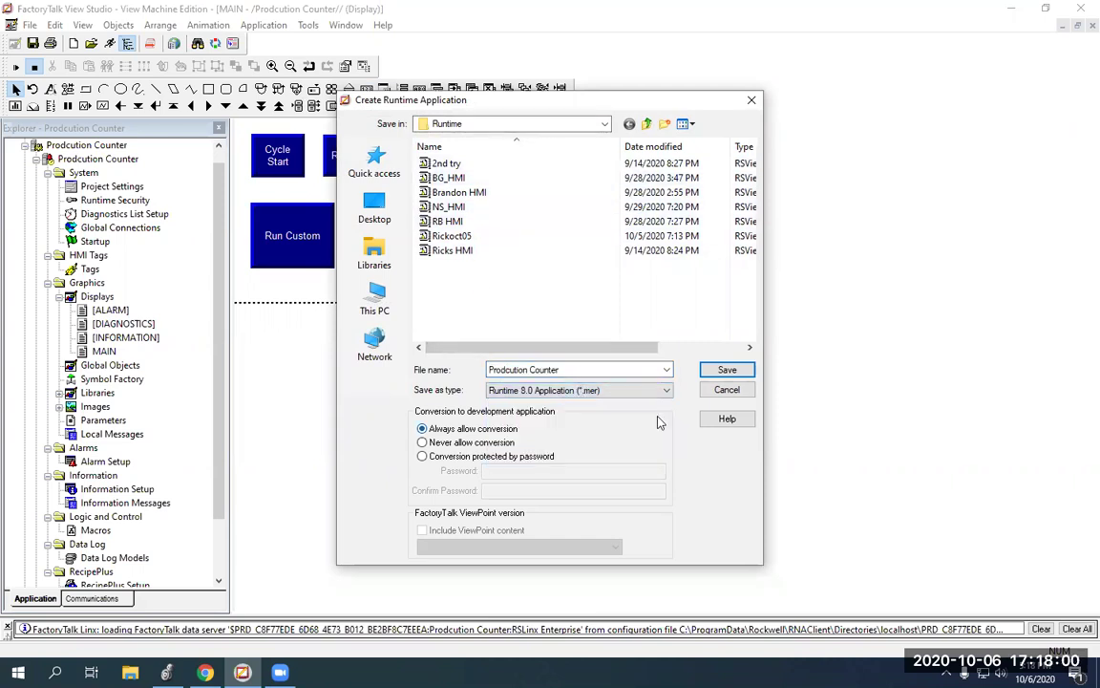
click(727, 372)
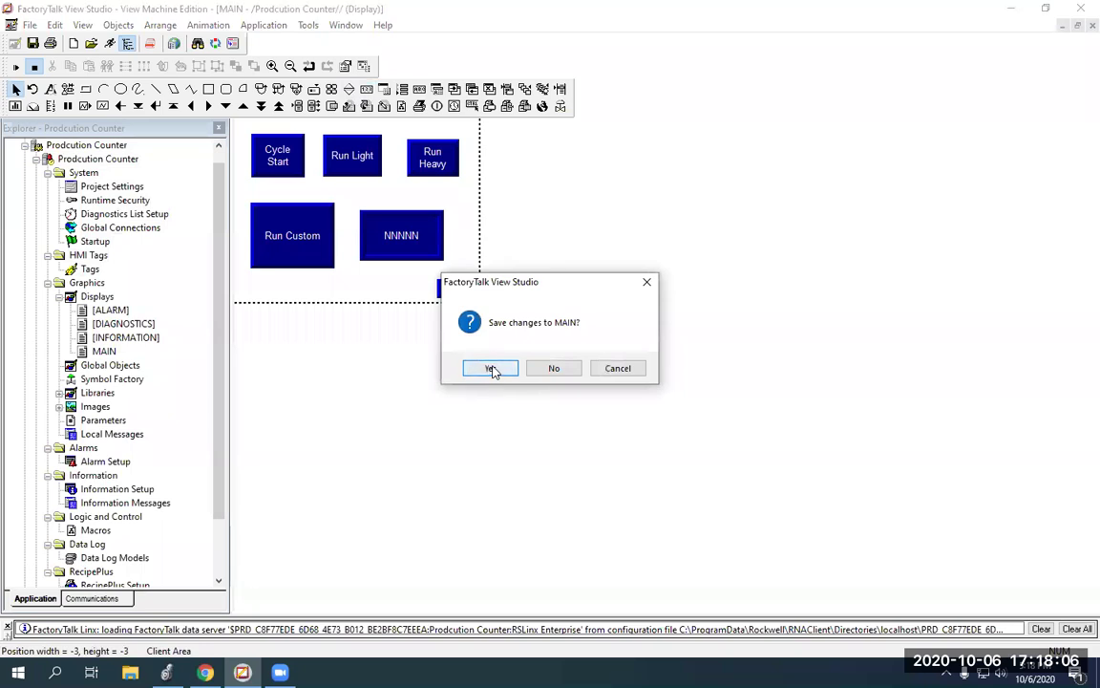
click(491, 368)
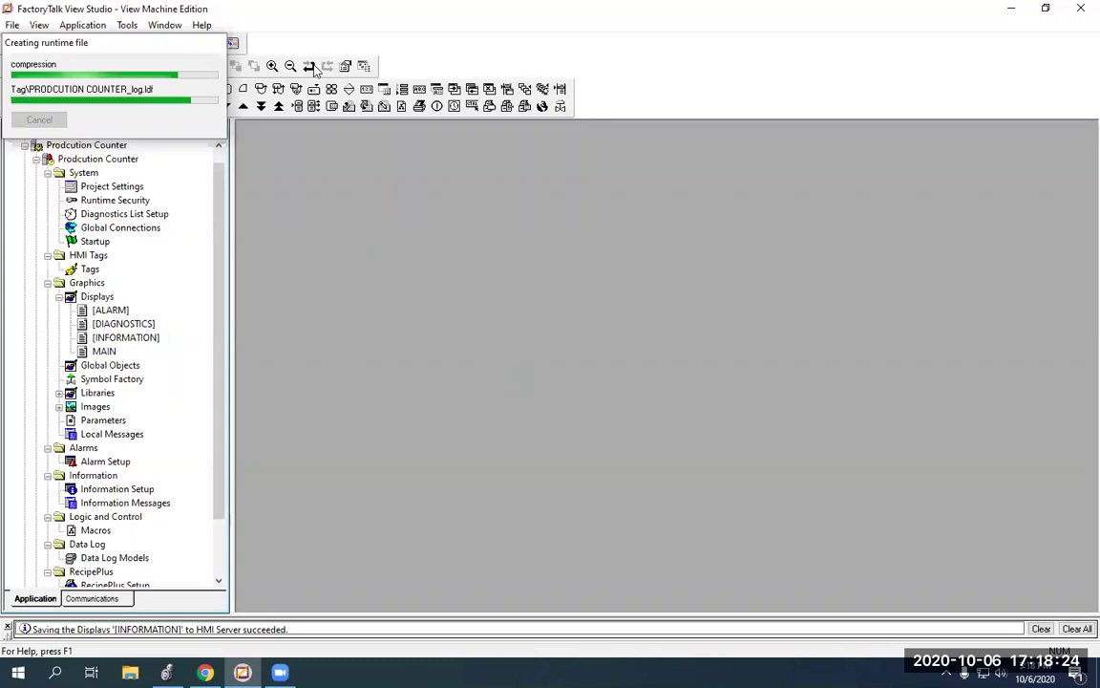
Download Prodcution Counter.mer via the Transfer Utility to the PanelView Plus 600 at 192.168.1.23.
click(127, 25)
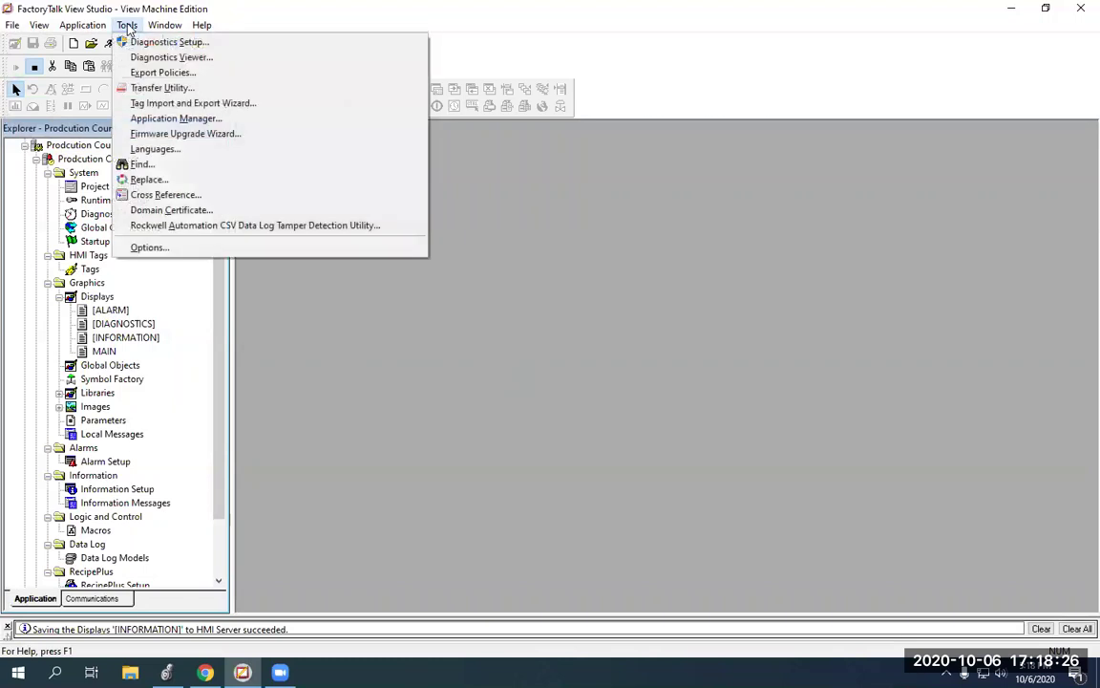
click(167, 87)
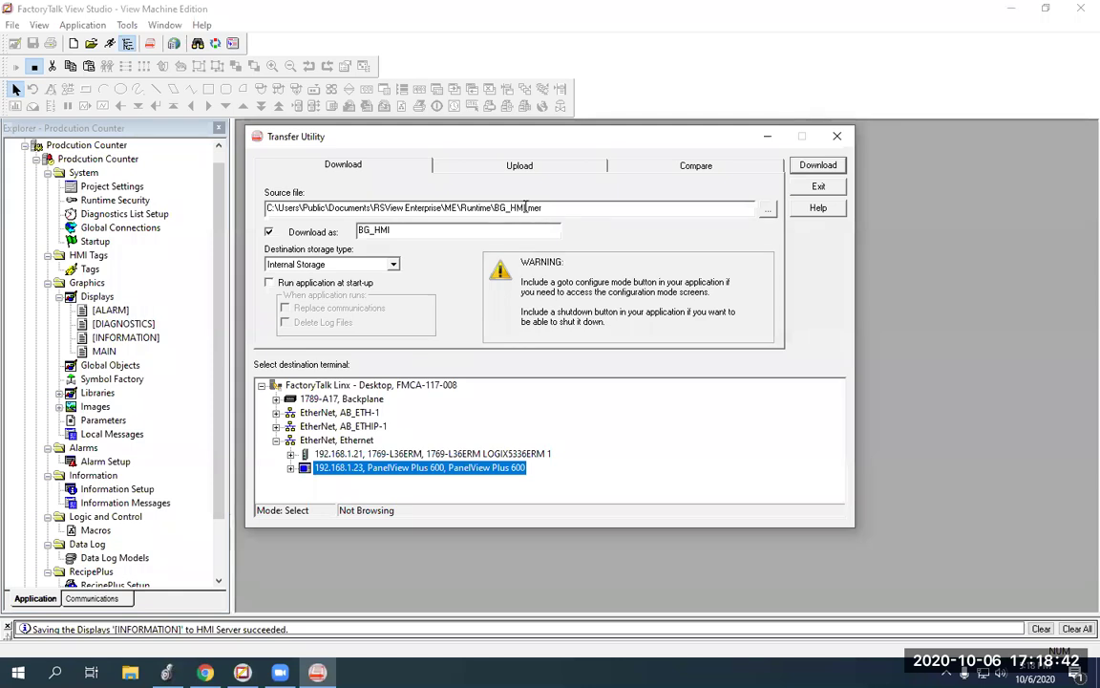
click(766, 213)
double_click(465, 320)
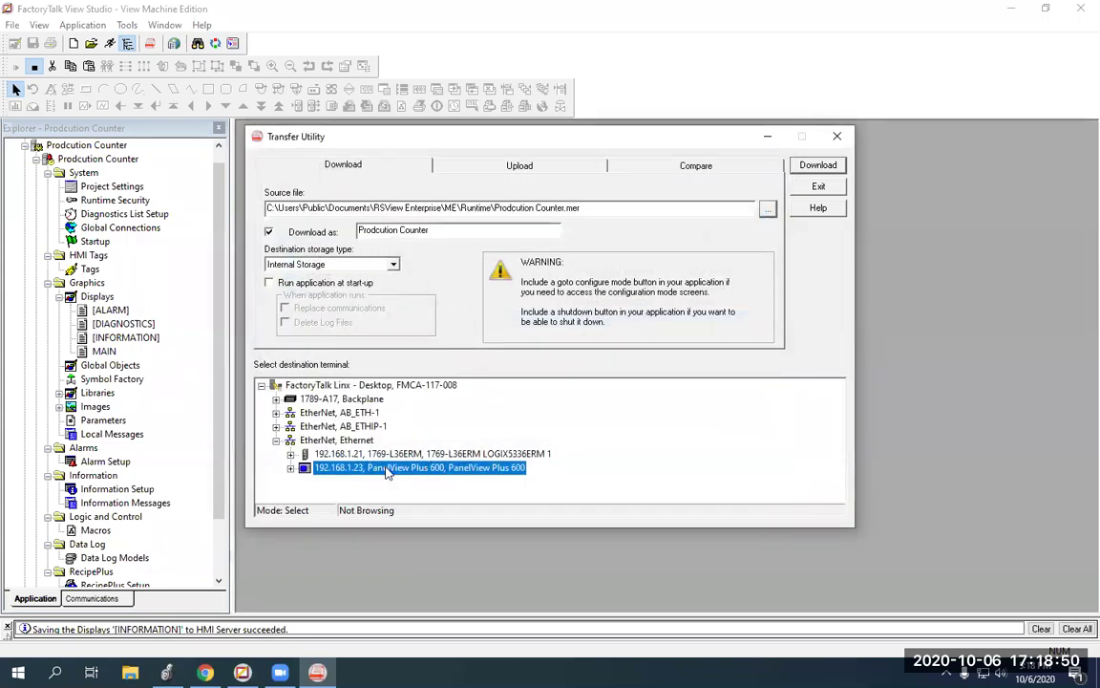
click(810, 168)
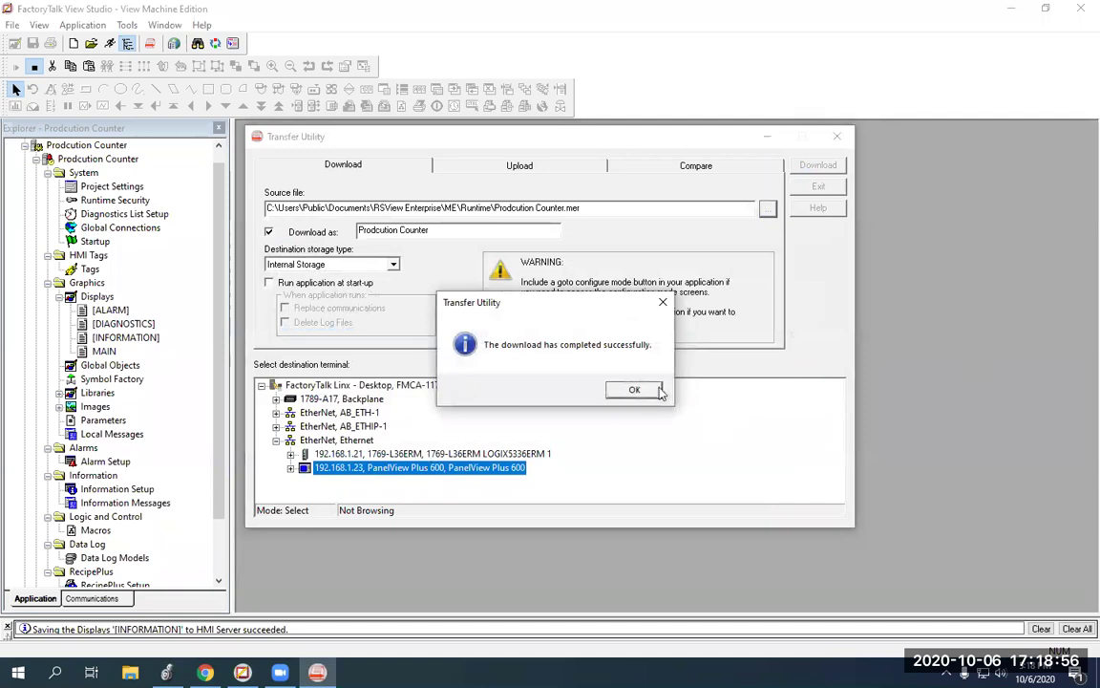
click(636, 392)
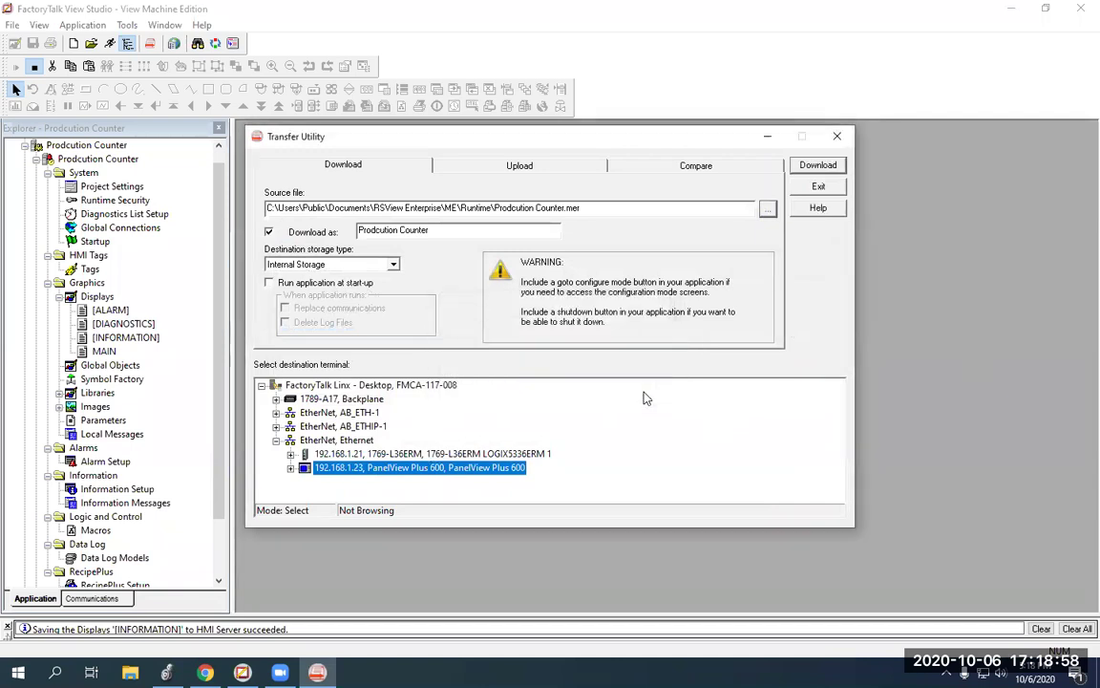
click(813, 186)
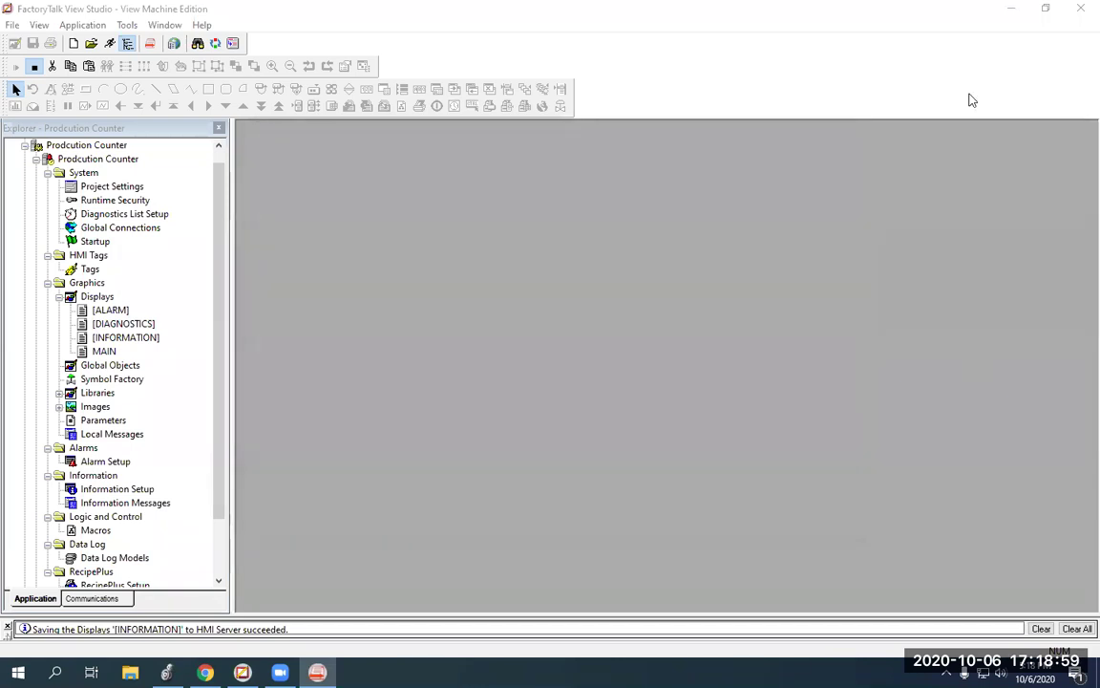
Minimize FactoryTalk View Studio and scroll MainRoutine up to its first rung.
click(1010, 8)
scroll(678, 286, up, 3)
scroll(688, 302, up, 3)
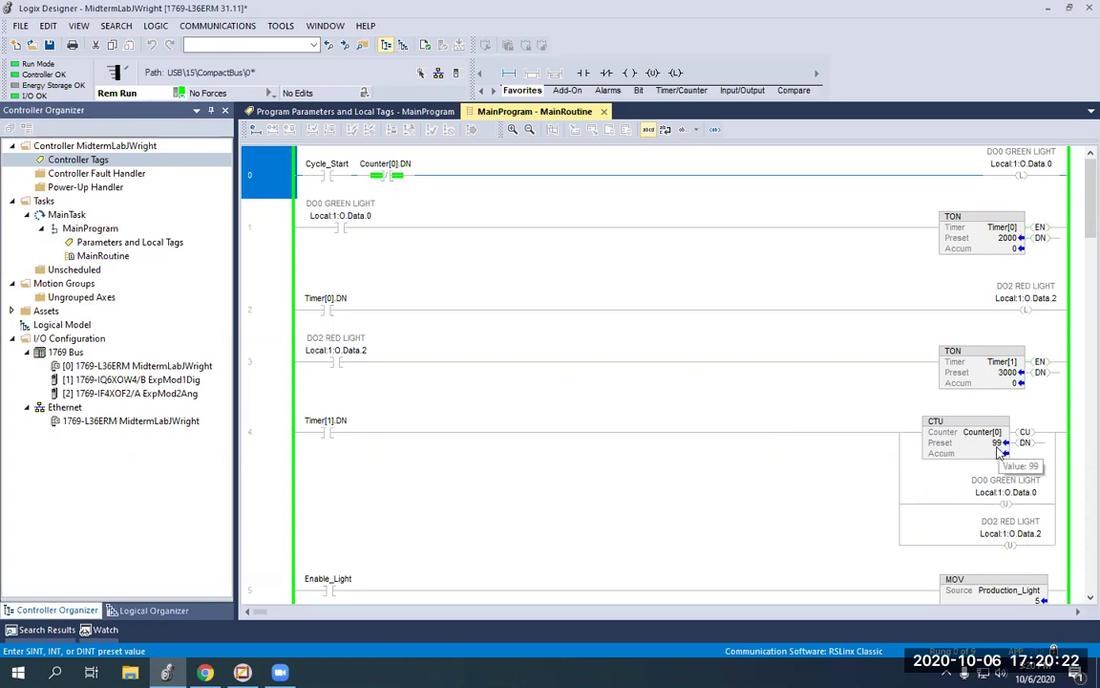
Enter 0 as the Custom_Production value in rung 7's MOV, making Counter[0]'s preset 0.
scroll(827, 425, down, 3)
scroll(813, 422, down, 2)
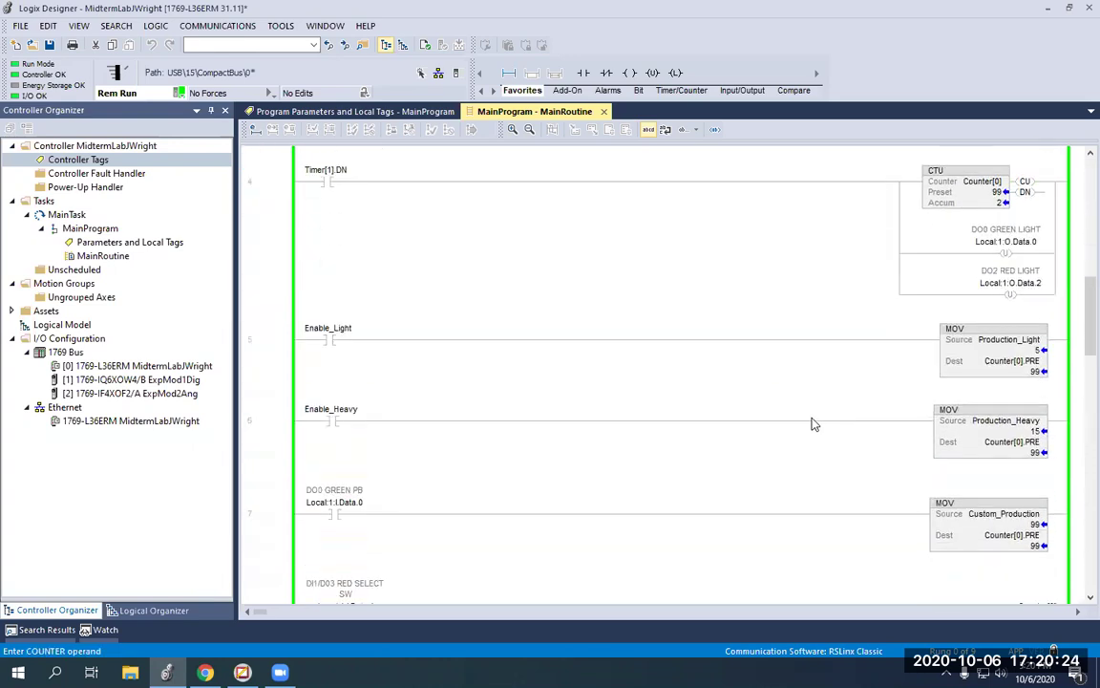
scroll(752, 401, up, 3)
scroll(748, 400, down, 4)
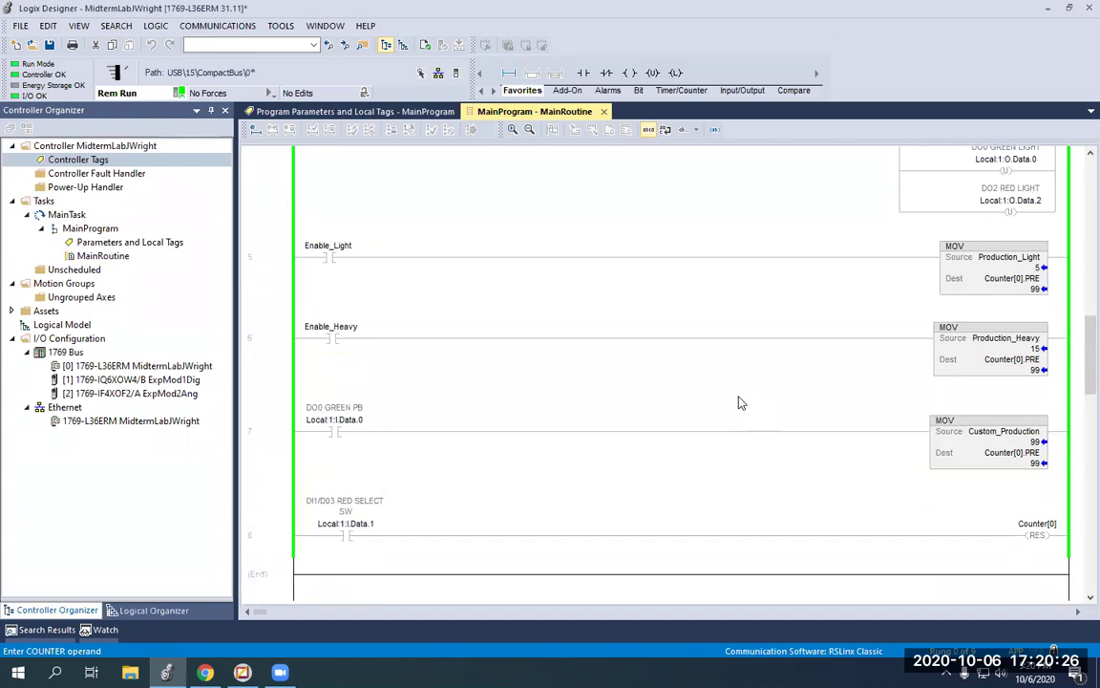
double_click(1035, 443)
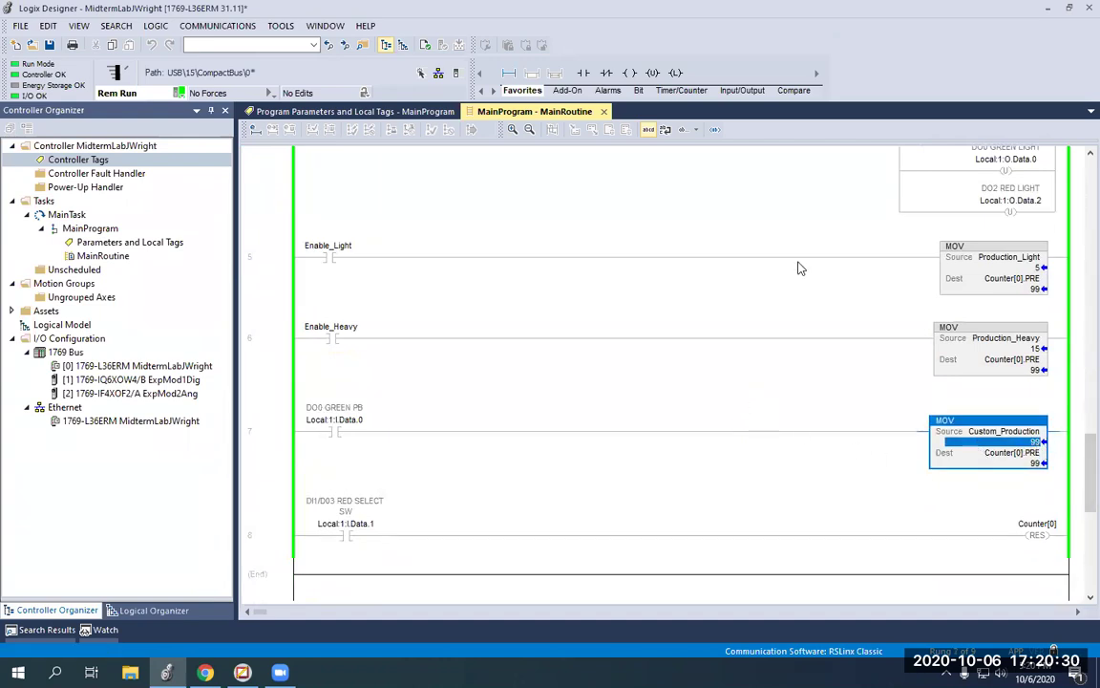
click(263, 435)
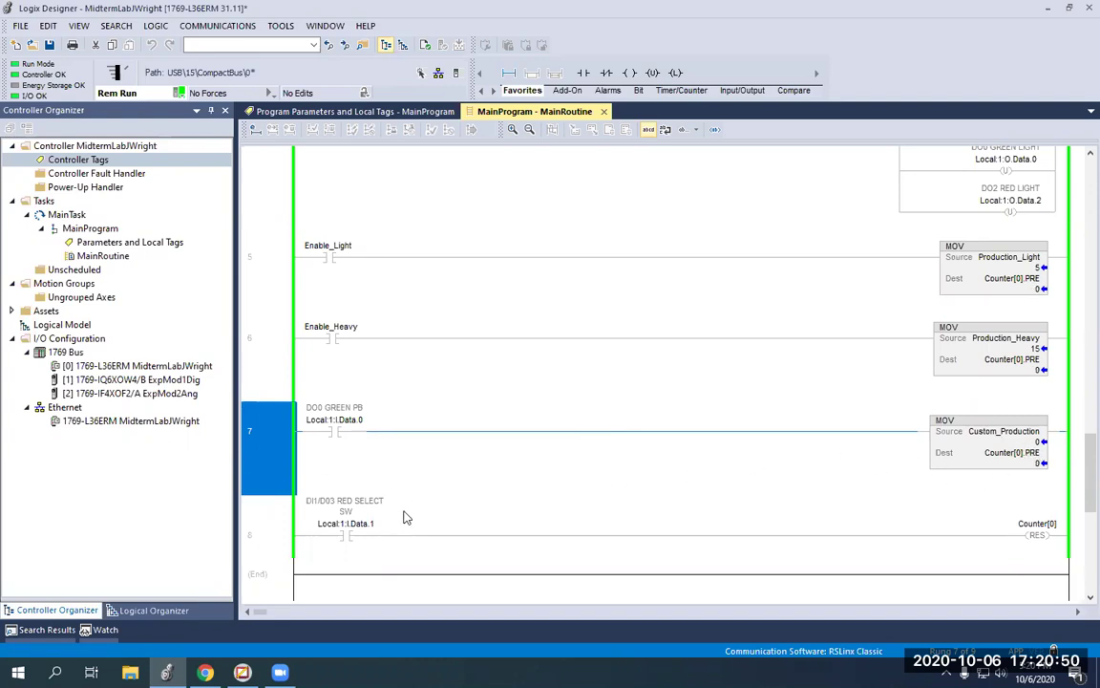
scroll(928, 314, up, 1)
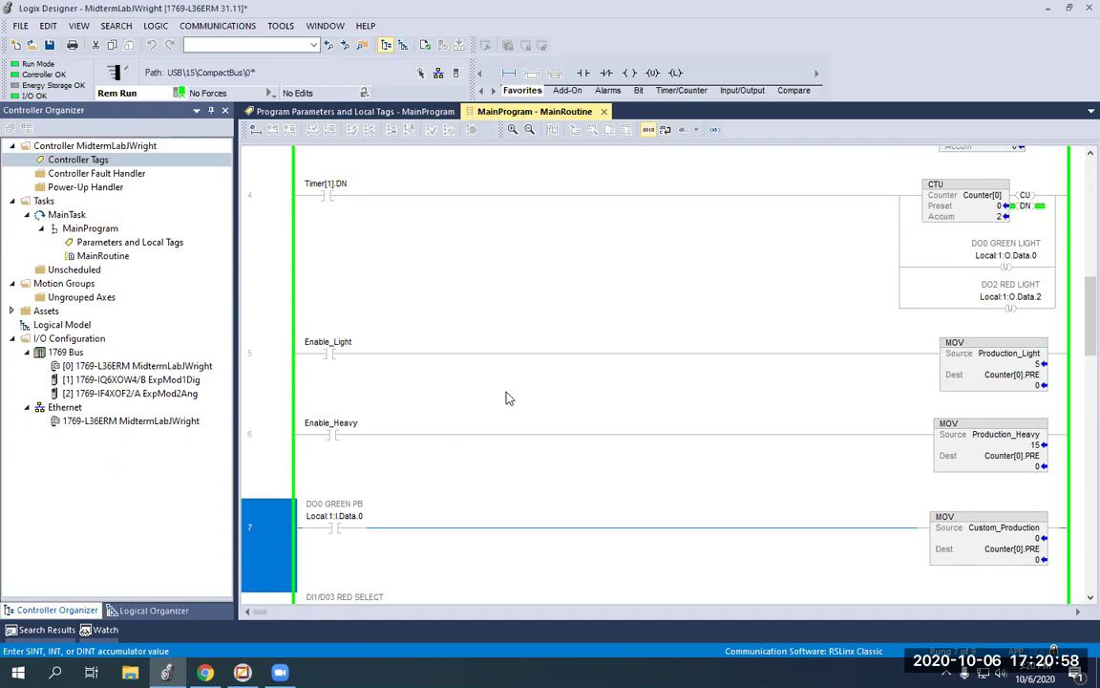
From the Enable_Light rung 5, confirm counter preset 15 and Custom_Production 150, then return to FactoryTalk View Studio.
click(272, 355)
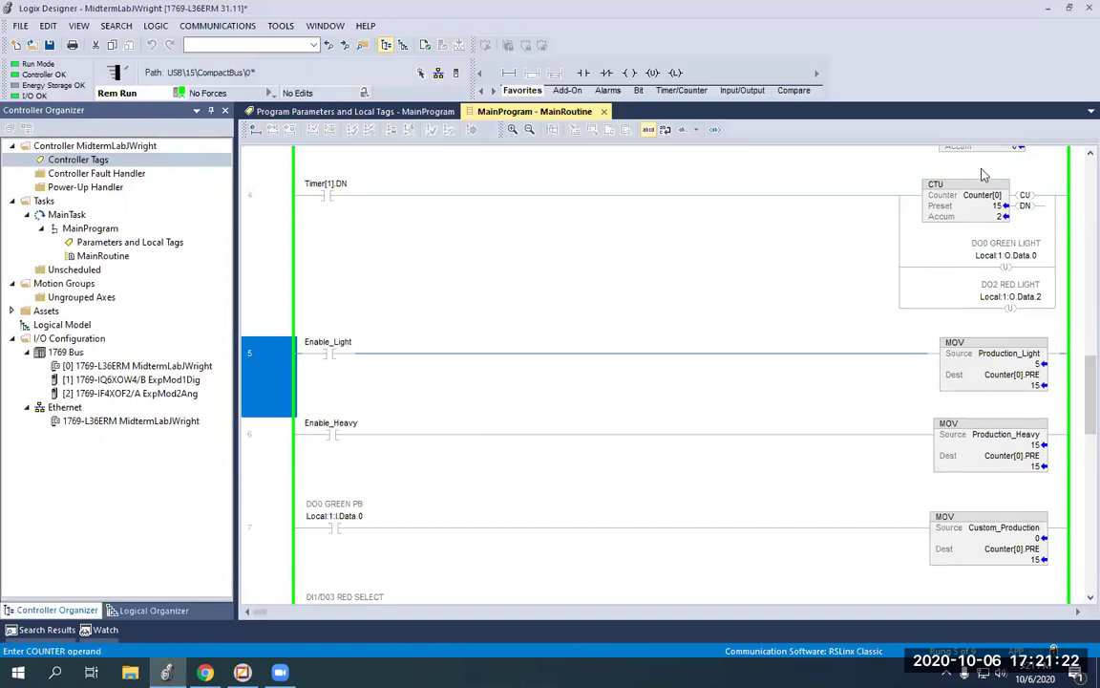
scroll(504, 424, down, 1)
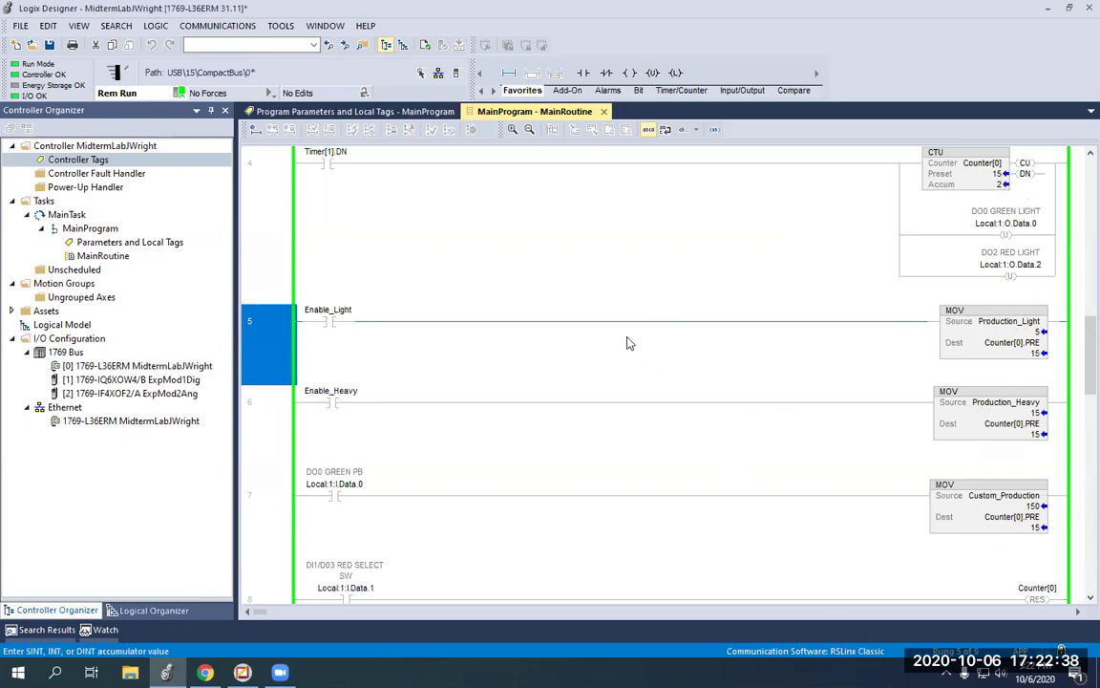
scroll(541, 343, up, 1)
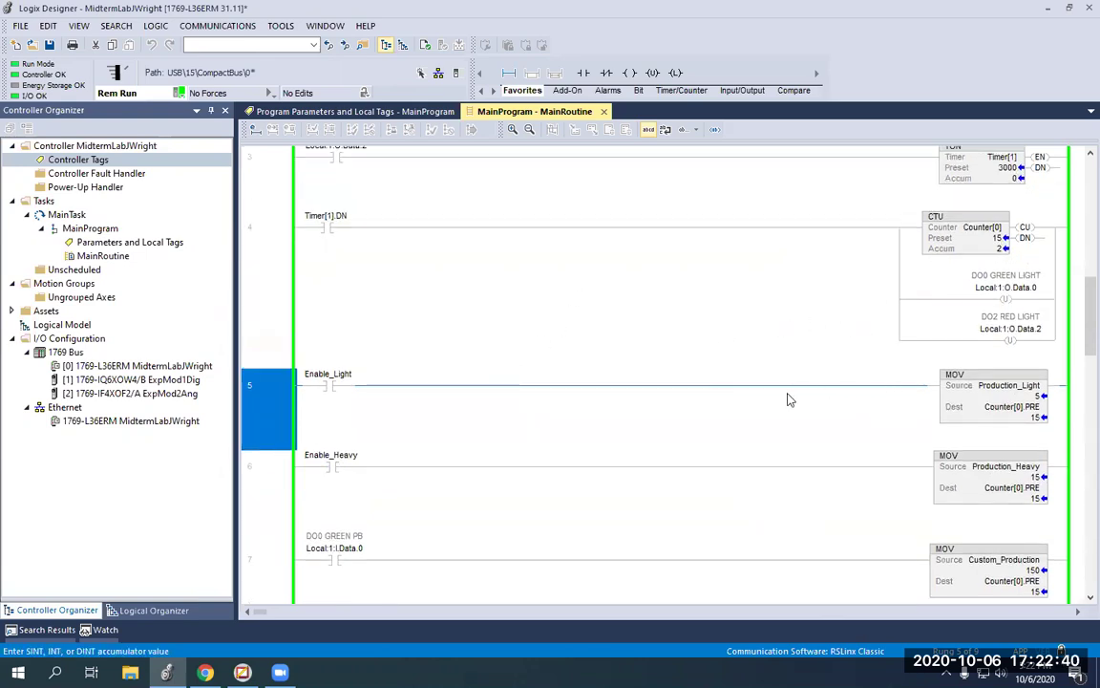
scroll(788, 398, up, 1)
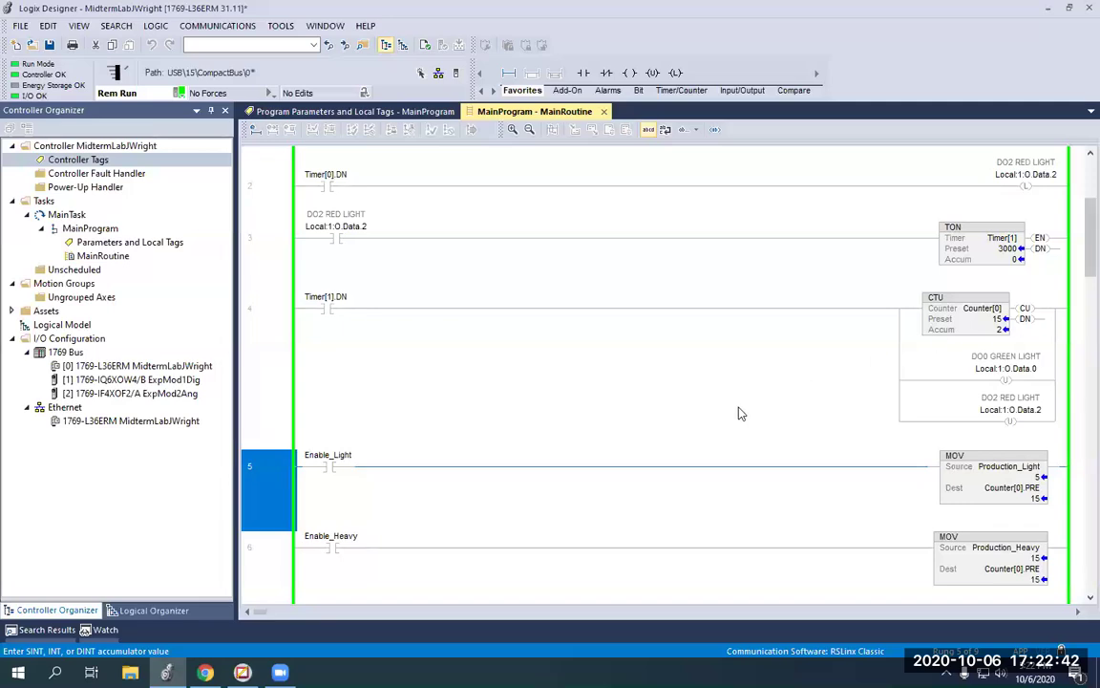
scroll(477, 373, up, 1)
scroll(478, 373, up, 1)
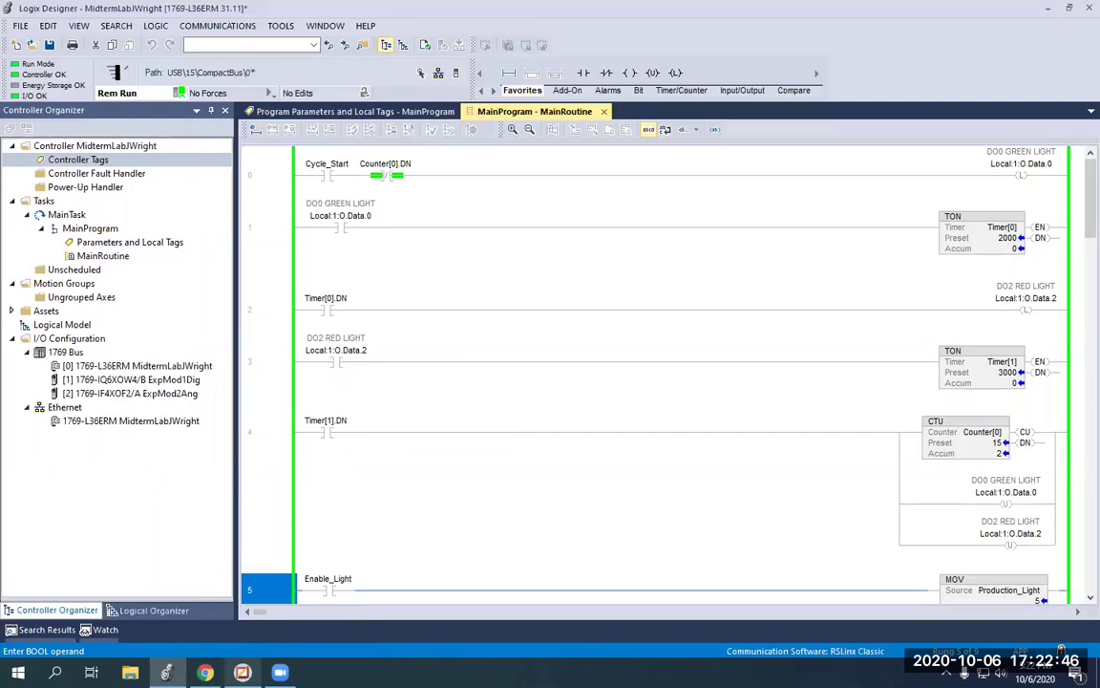
mouse_move(280, 673)
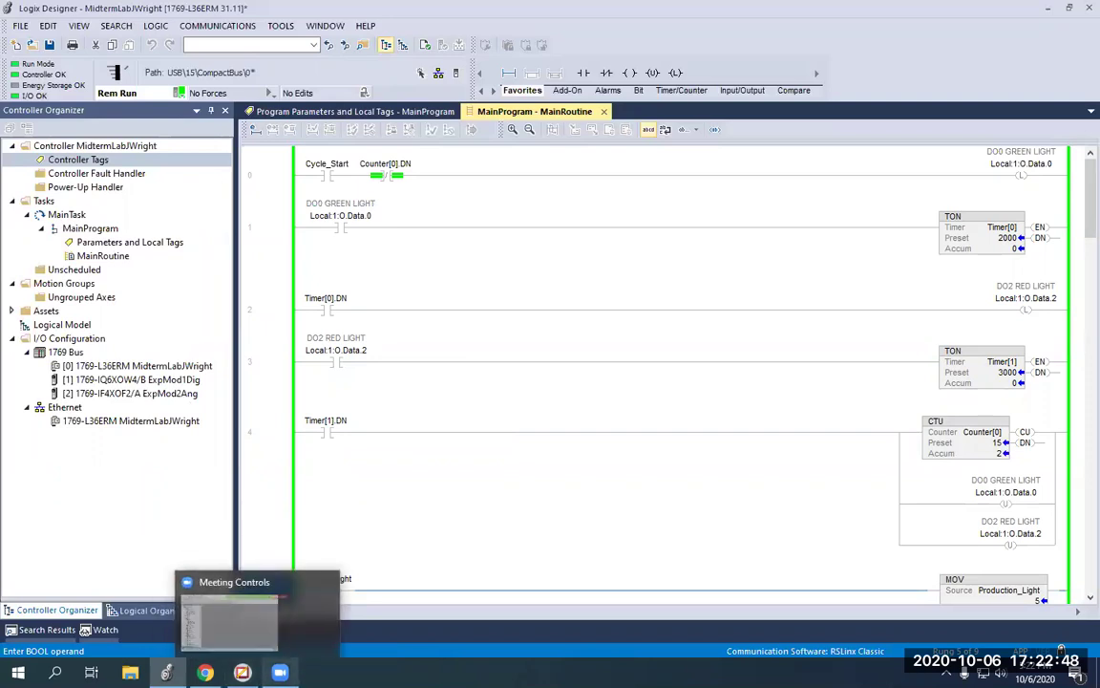
click(243, 673)
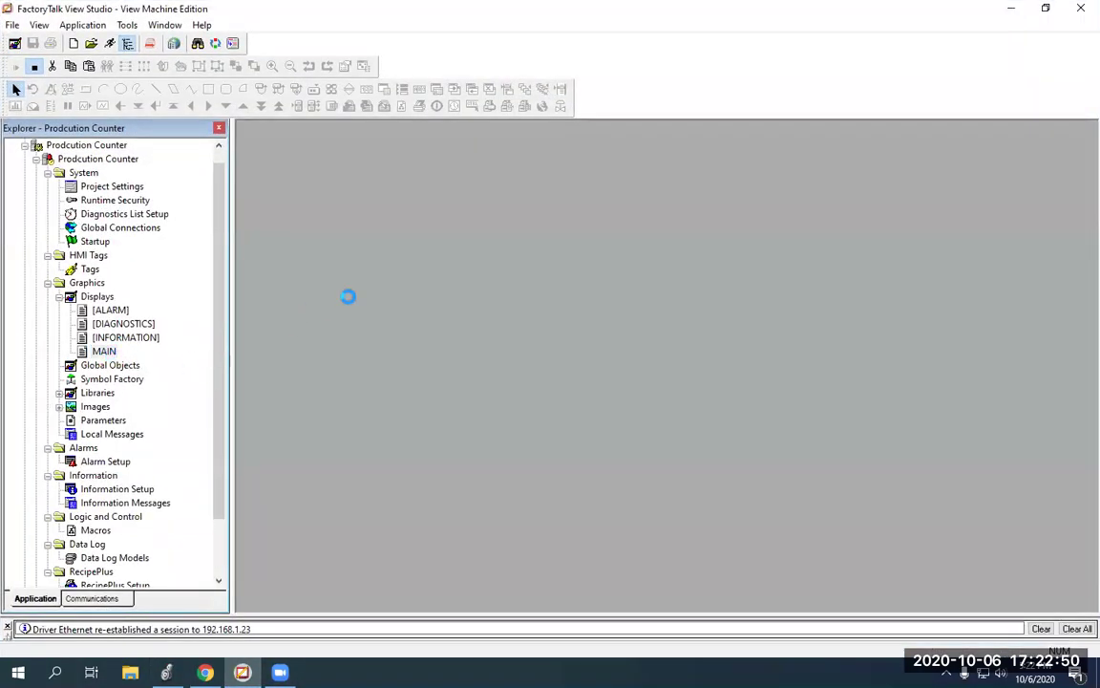